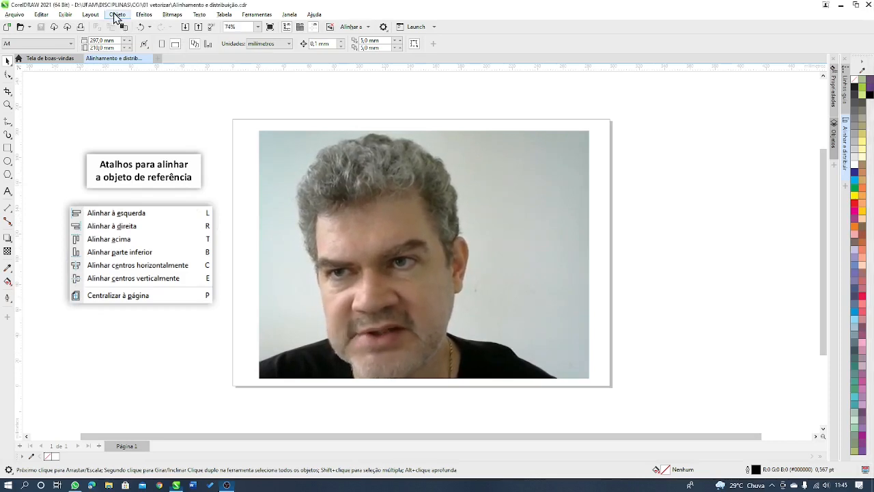
click(114, 15)
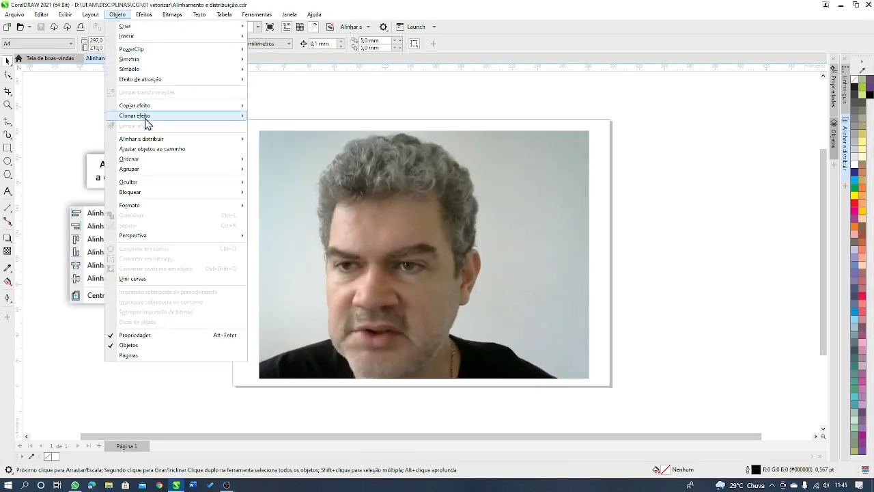
mouse_move(163, 142)
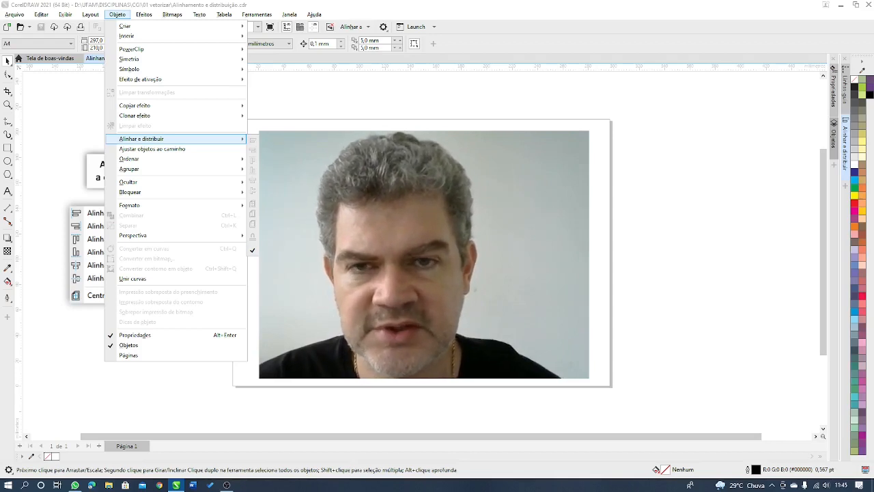
click(294, 114)
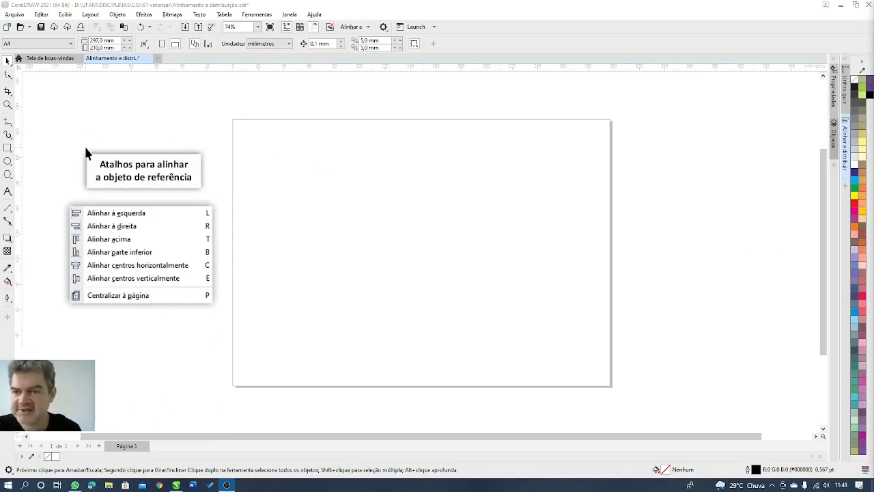
Step: Draw a square of about 37 mm on the page's upper left and place three copies of it around the page
click(8, 149)
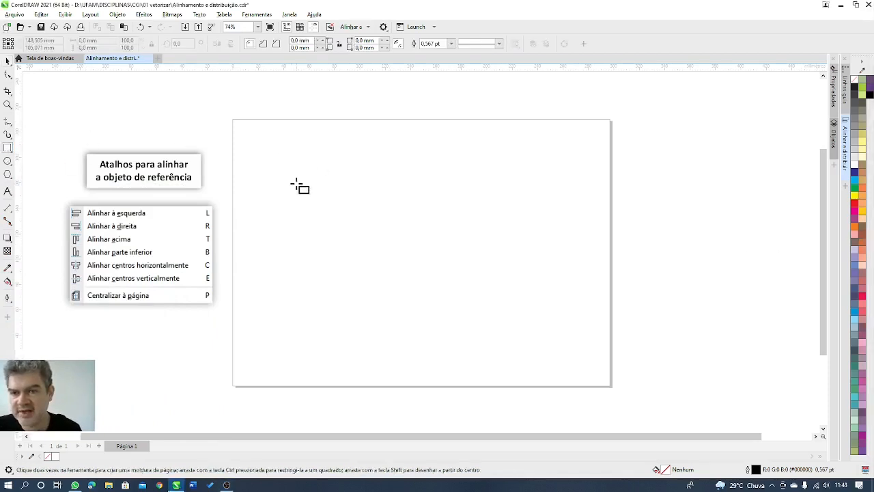
drag(287, 184, 508, 212)
key(space)
right_click(384, 209)
right_click(343, 265)
right_click(508, 213)
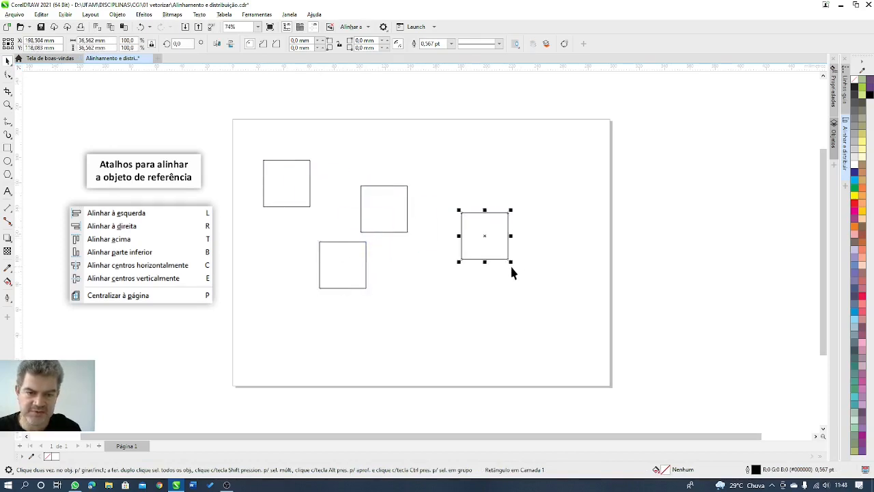
Step: Shrink the rightmost square to about 21 mm, then add a same-size copy and an enlarged 61 mm copy below it
drag(510, 262, 498, 252)
drag(319, 284, 417, 335)
drag(447, 304, 585, 347)
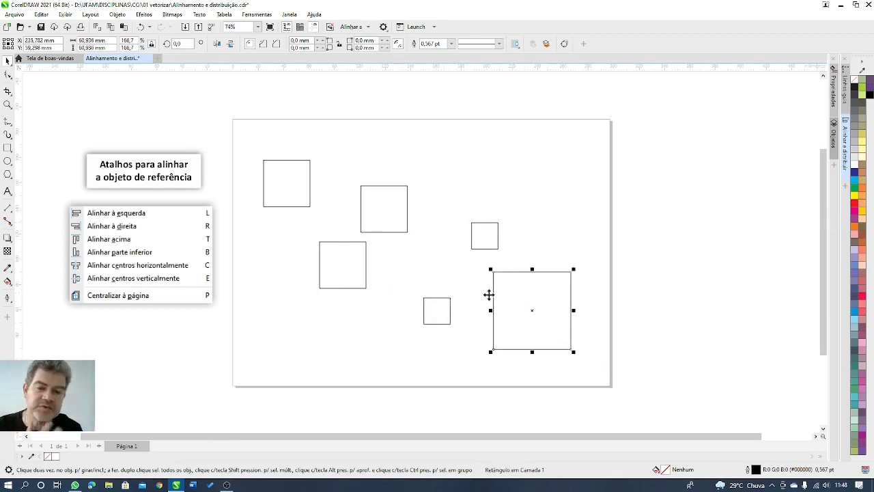
Step: Fill the large square orange with no outline and the upper-middle square yellow
click(853, 202)
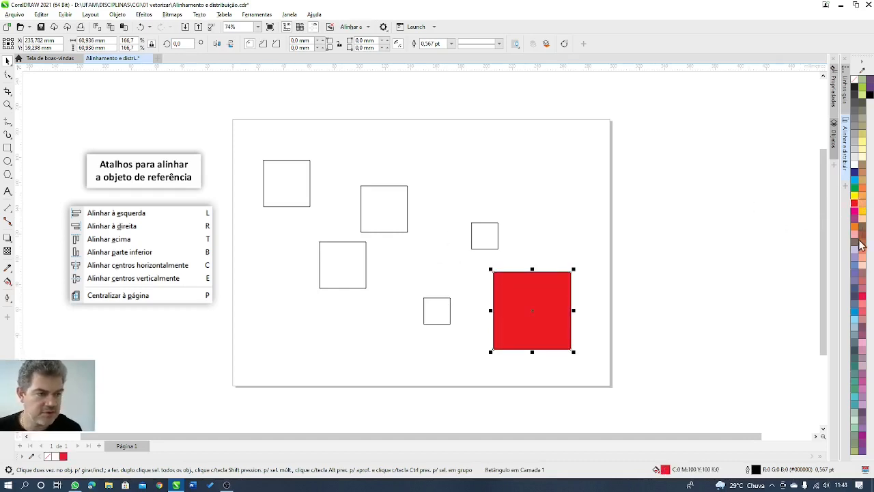
click(854, 227)
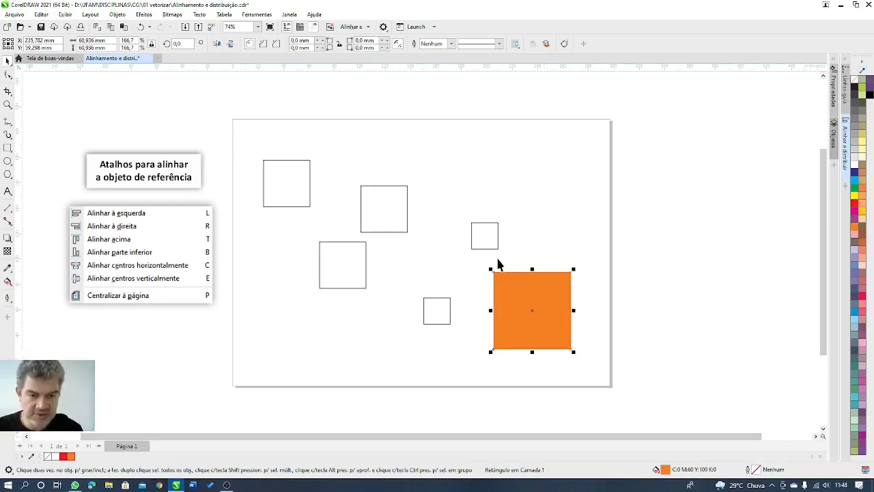
click(362, 211)
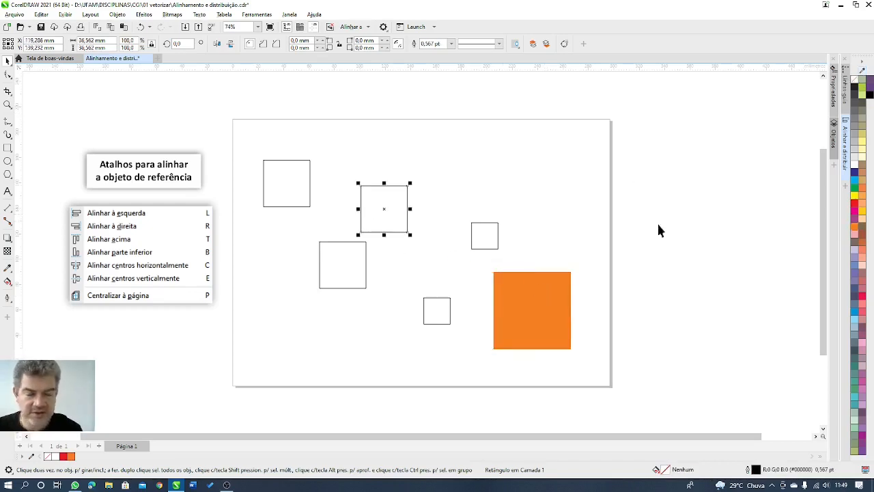
click(861, 196)
Step: Fill the square below the yellow one medium blue with no outline and the upper-left square pinkish red
click(363, 266)
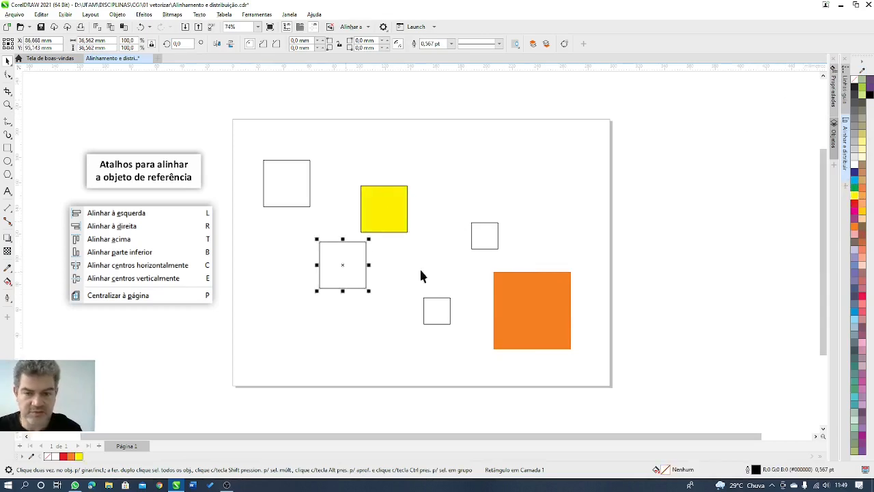
click(854, 267)
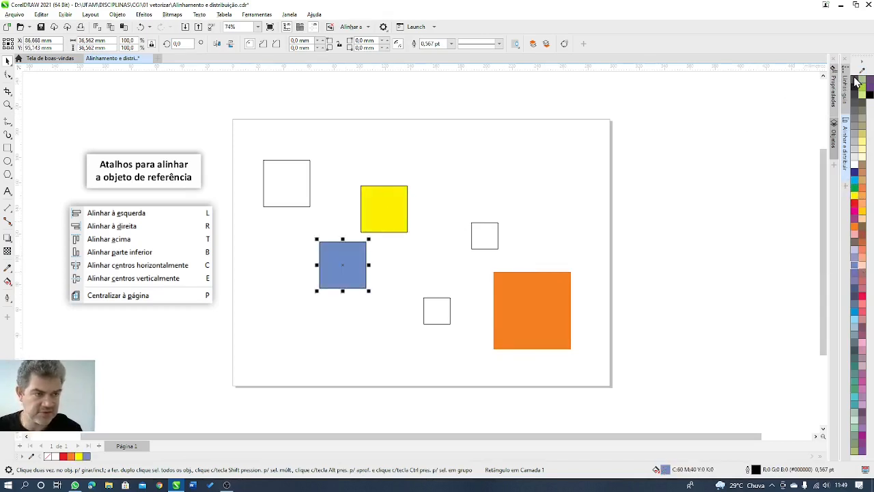
click(378, 295)
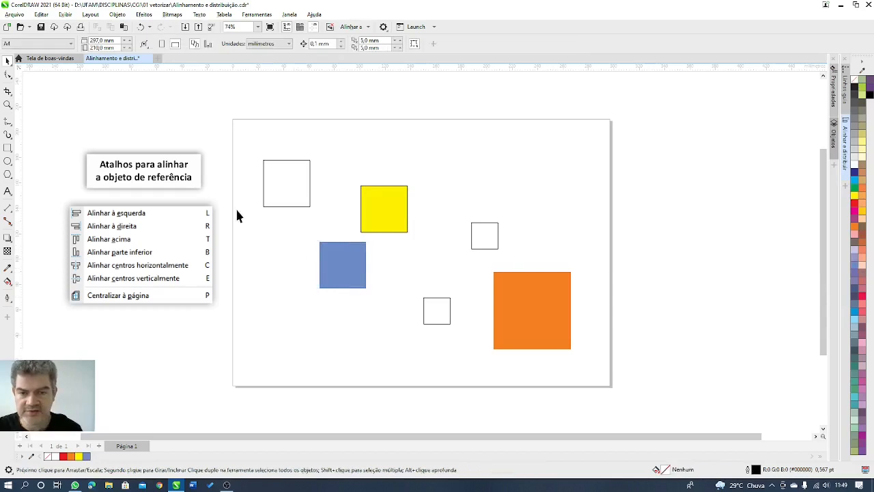
click(287, 177)
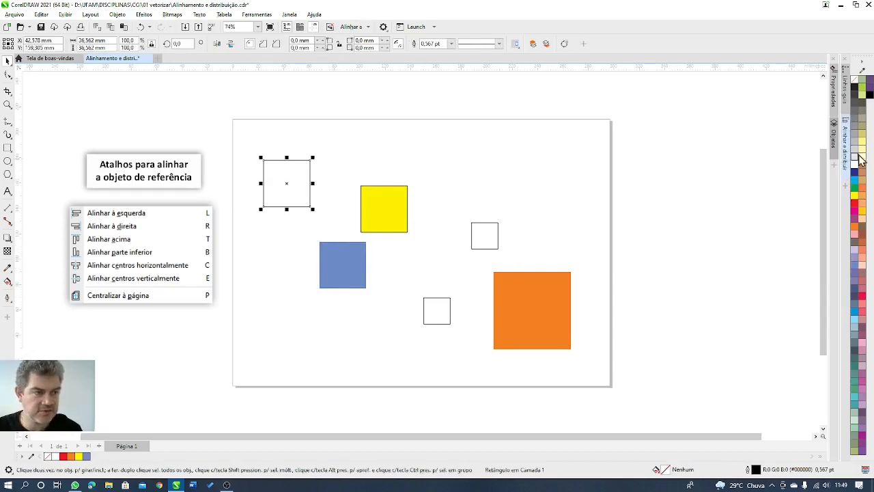
click(862, 318)
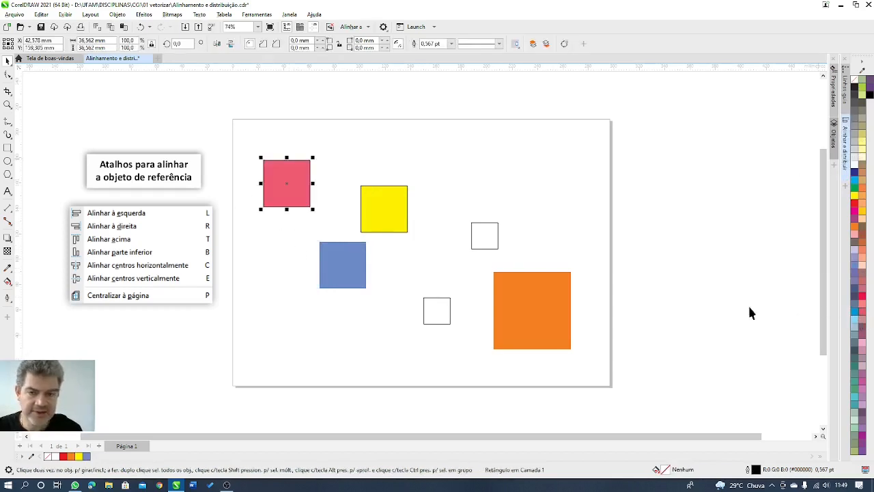
Step: Fill the upper small square salmon pink and the lower one pale mauve, and save the document
click(473, 239)
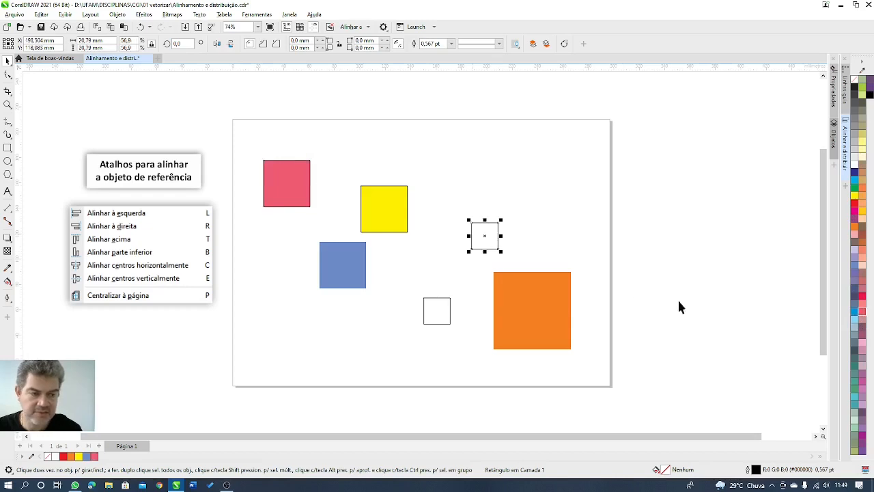
click(862, 310)
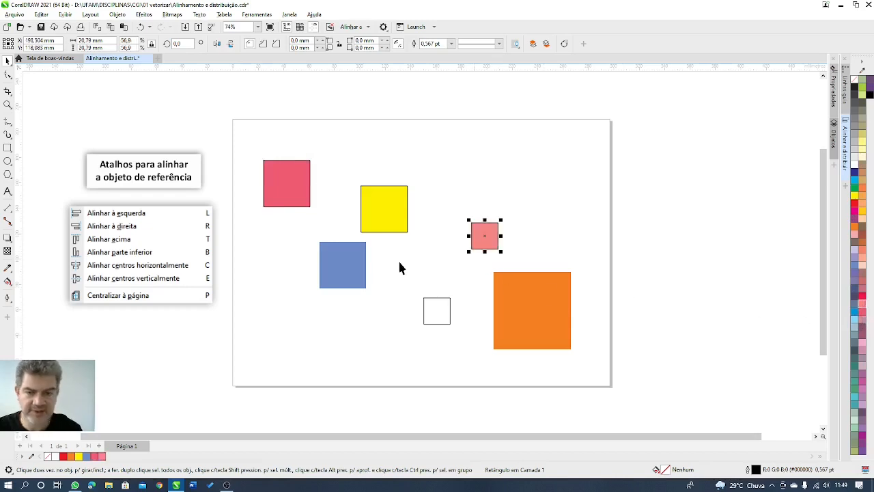
click(450, 311)
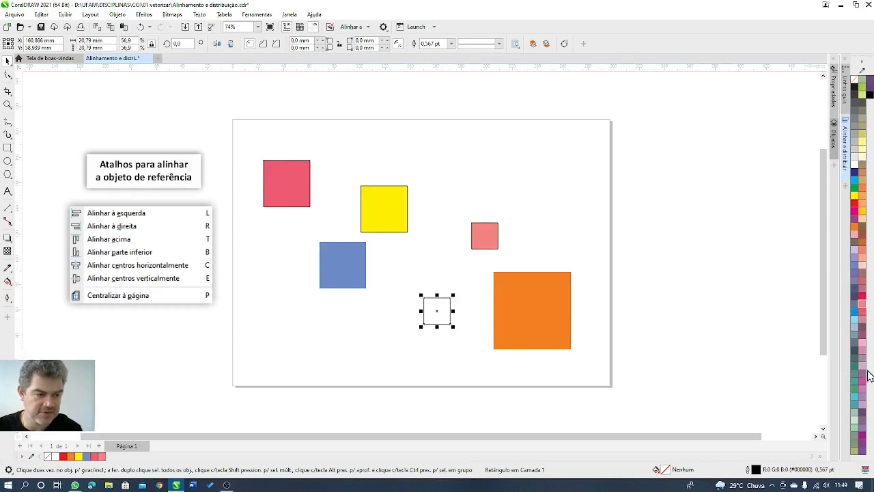
click(861, 367)
click(583, 260)
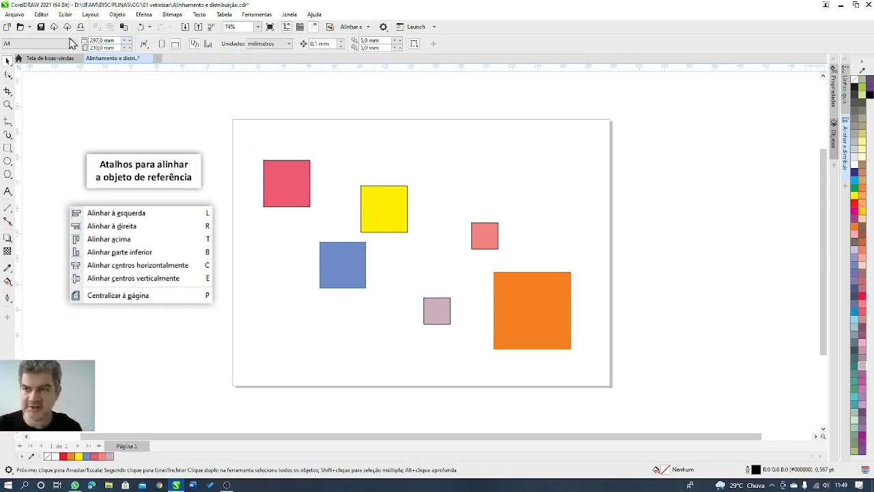
click(40, 26)
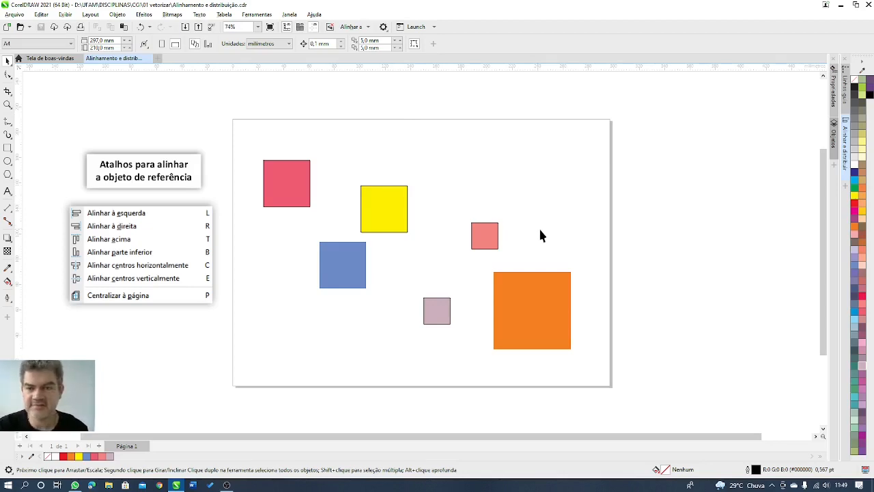
Step: Move the pinkish-red square to the page's upper right and add a green-filled copy of it near the top center
drag(300, 181, 459, 166)
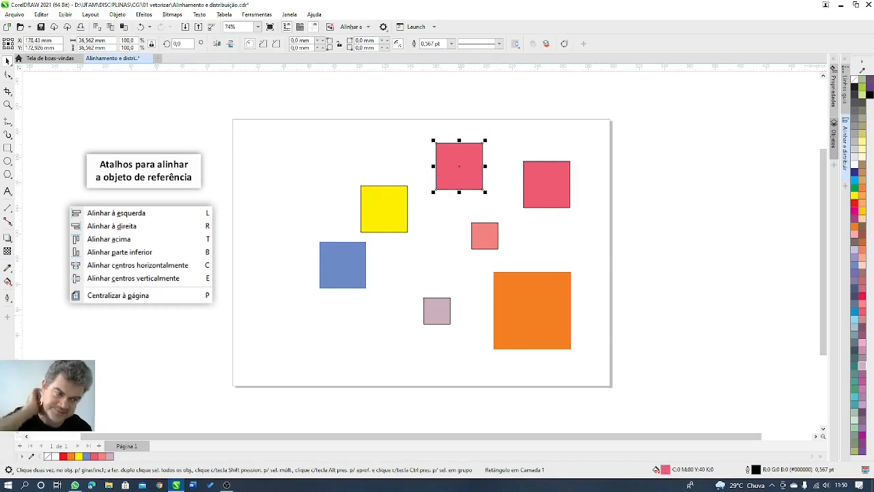
click(856, 392)
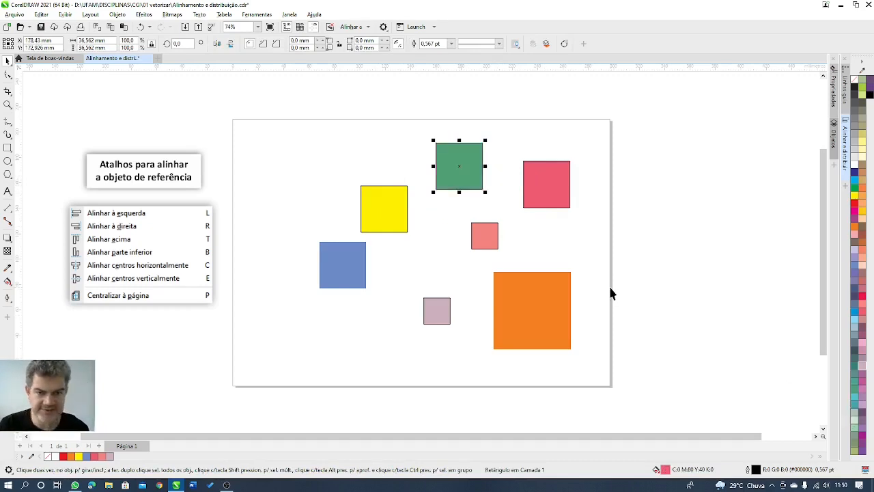
click(610, 289)
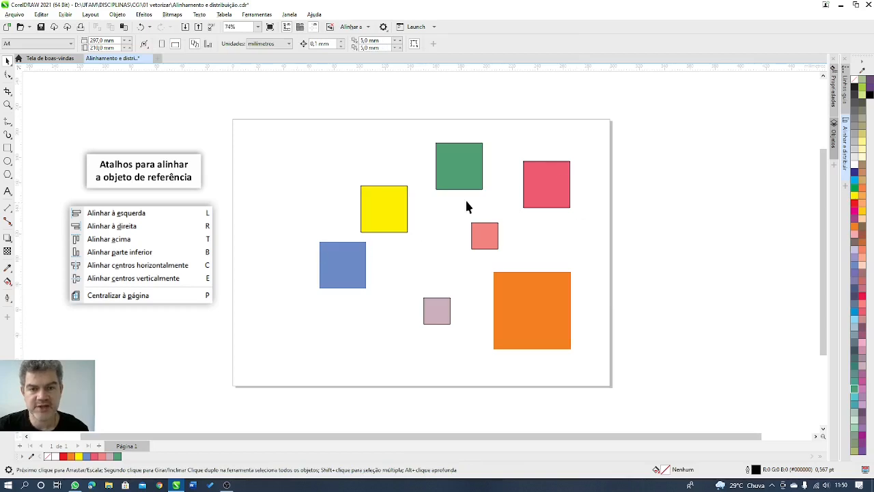
Step: Move the green square to the page's upper-left corner, above the level of the yellow square
click(458, 179)
drag(364, 177, 286, 160)
key(Escape)
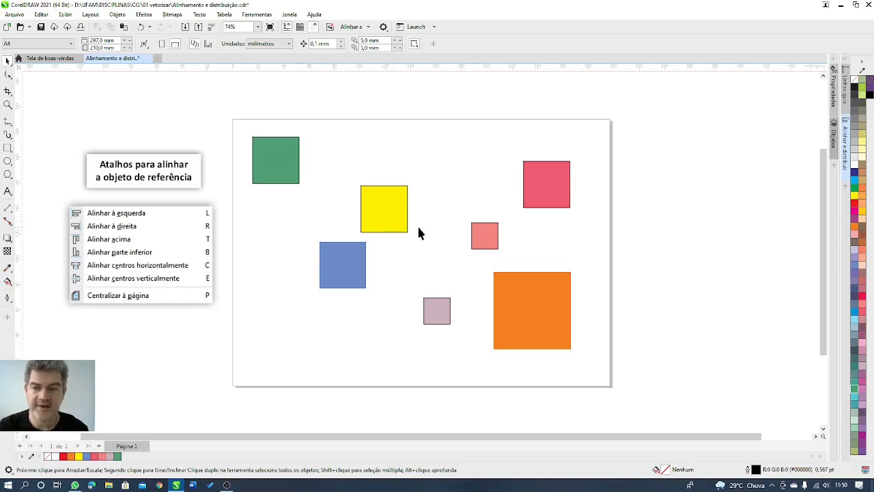
click(542, 201)
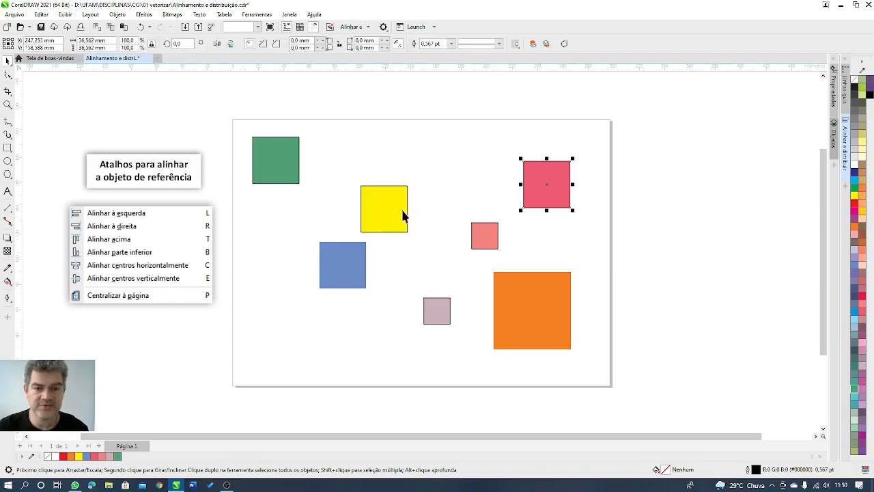
shift+click(396, 209)
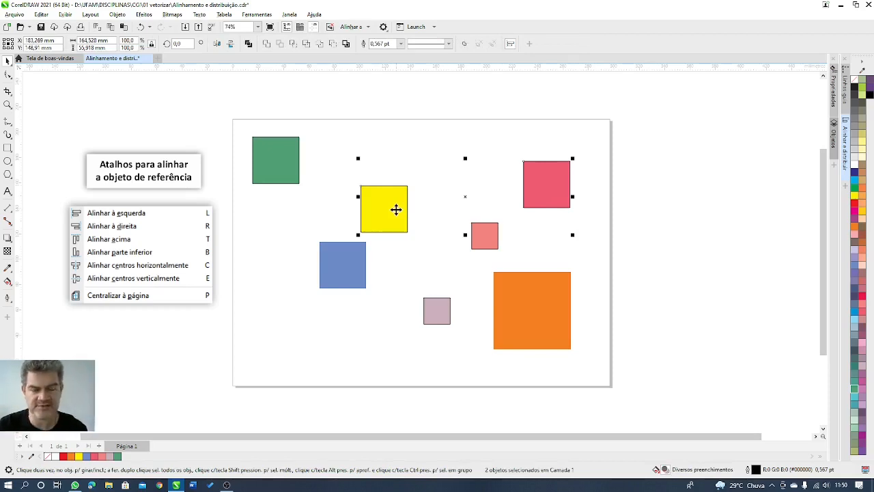
key(Escape)
Step: Align the pinkish-red and yellow squares to the top edge of the green square as the reference object
click(560, 184)
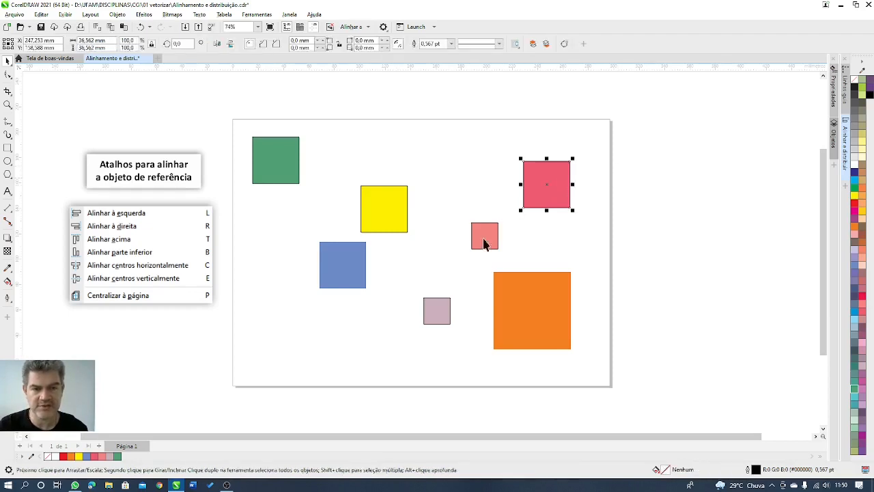
shift+click(399, 224)
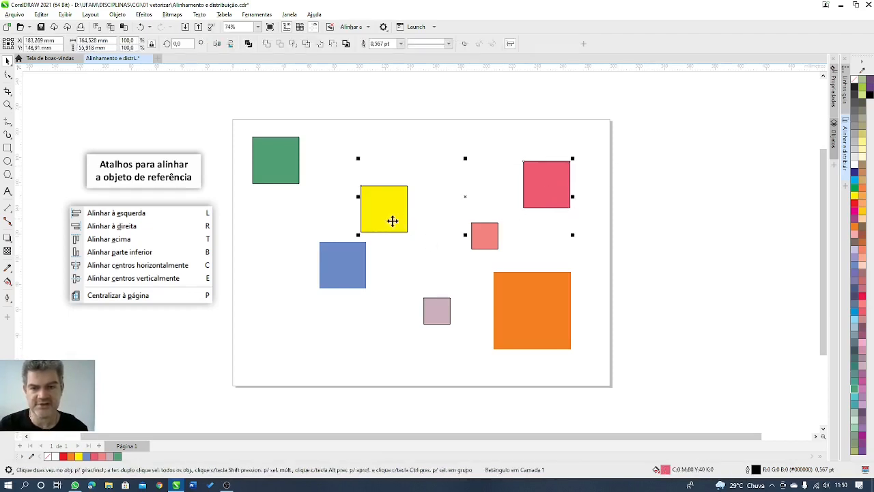
shift+click(287, 146)
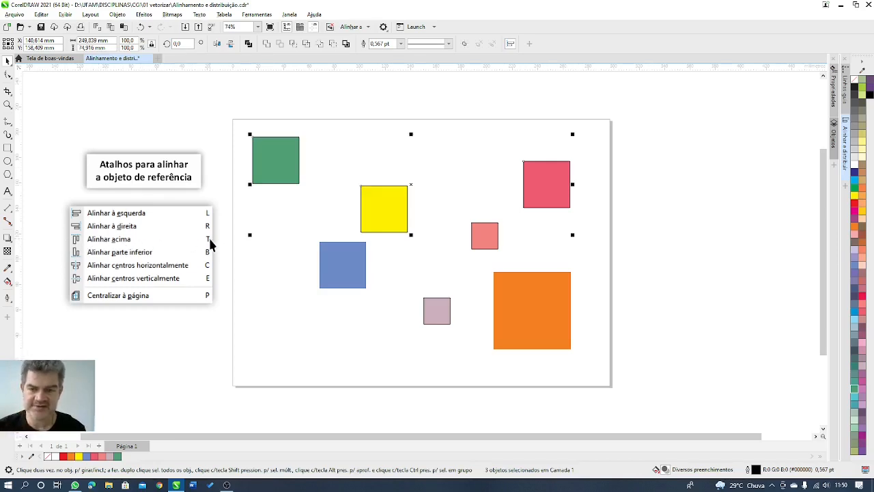
key(t)
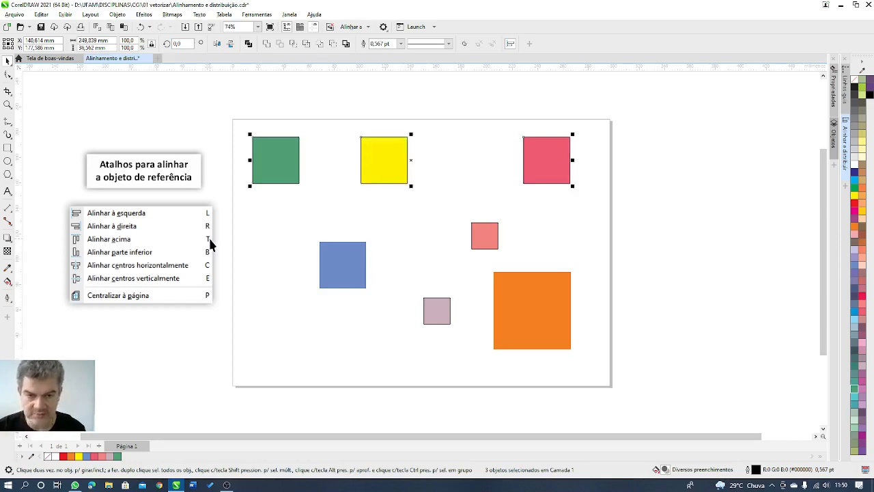
click(552, 203)
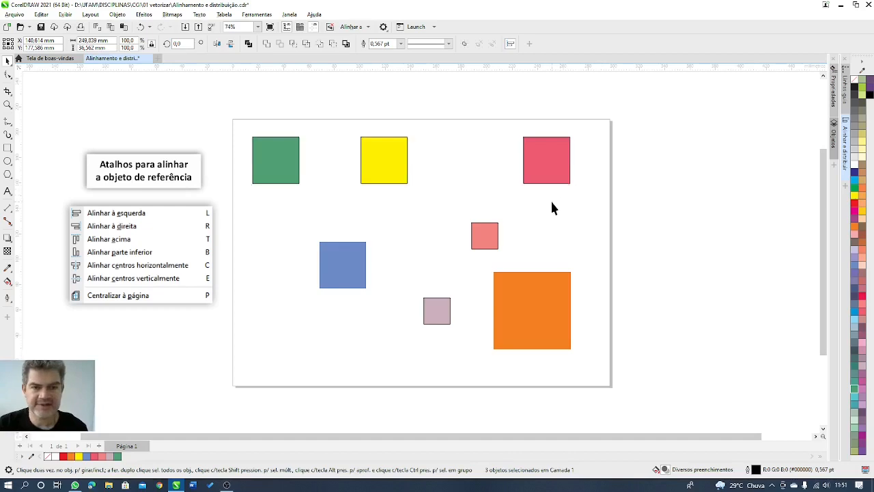
click(557, 155)
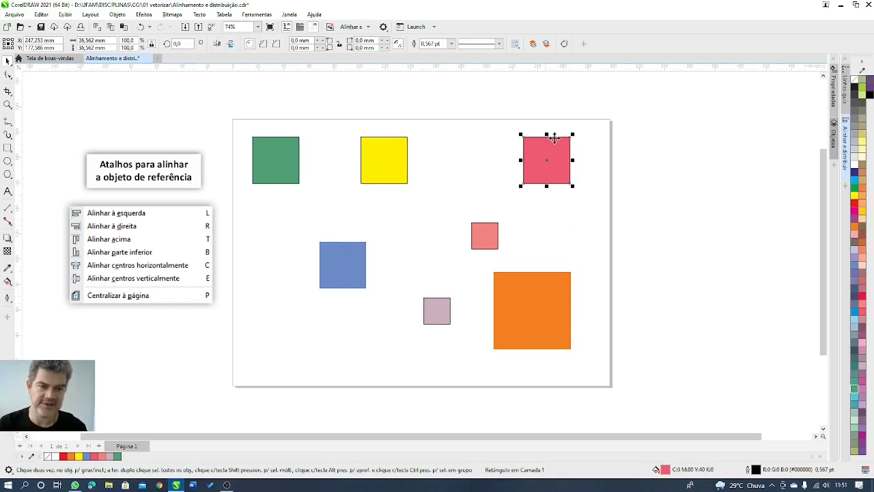
shift+click(545, 309)
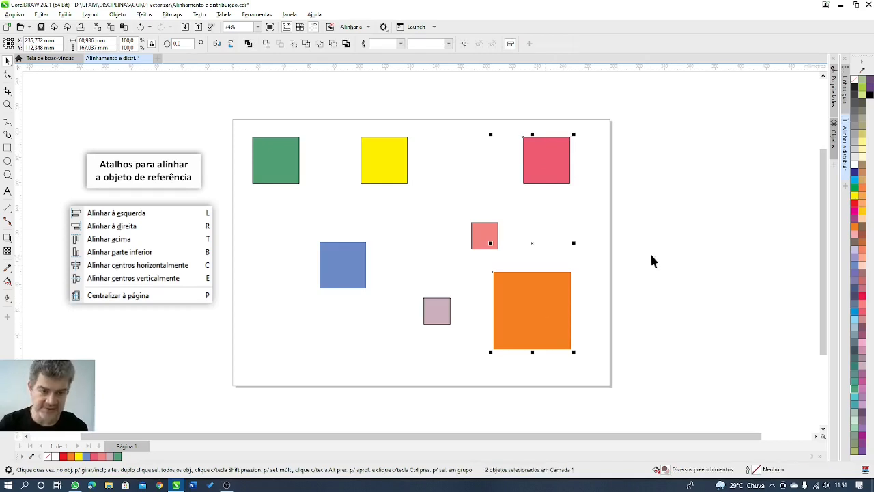
click(612, 251)
Step: Move the orange square closer to the page's lower-right corner and align the pinkish-red square to its right edge
drag(553, 320, 580, 344)
click(559, 168)
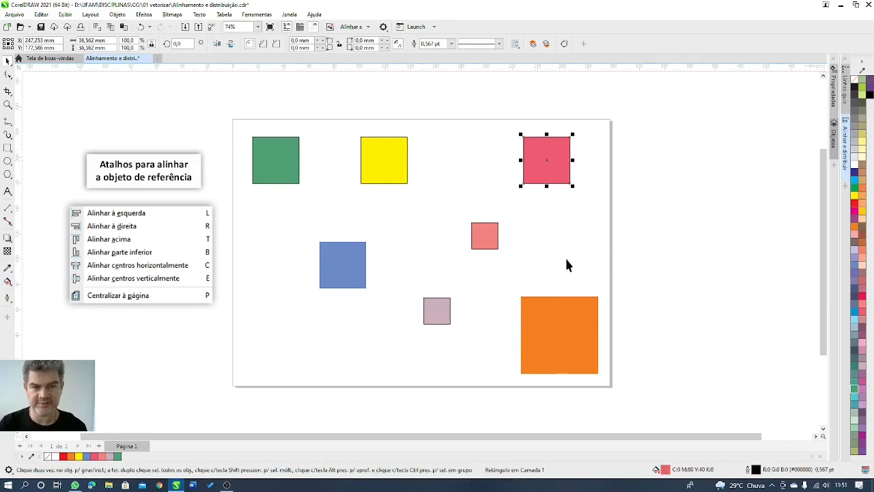
shift+click(554, 321)
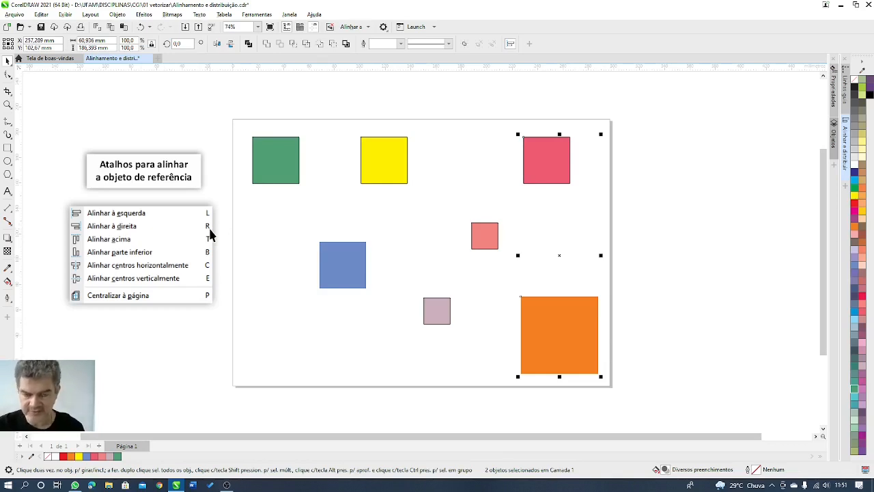
key(r)
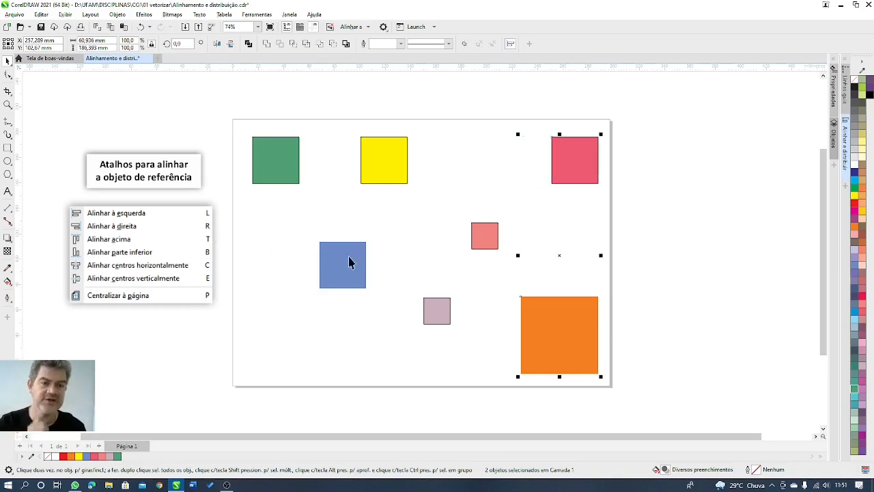
click(680, 152)
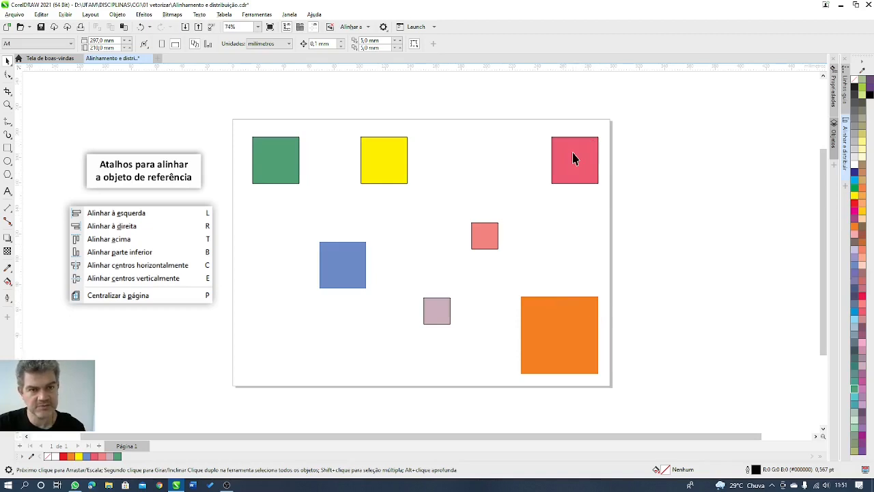
click(576, 340)
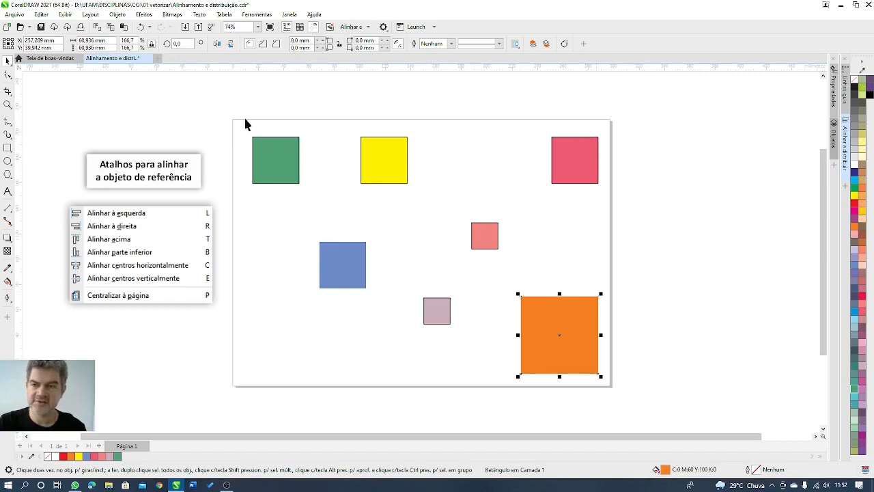
click(170, 94)
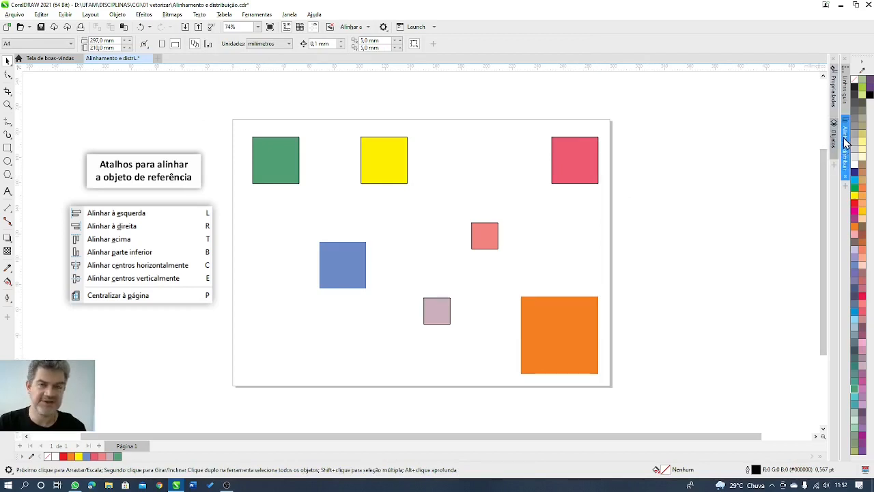
Step: Display the Align and Distribute docker beside the drawing area
click(116, 14)
mouse_move(154, 141)
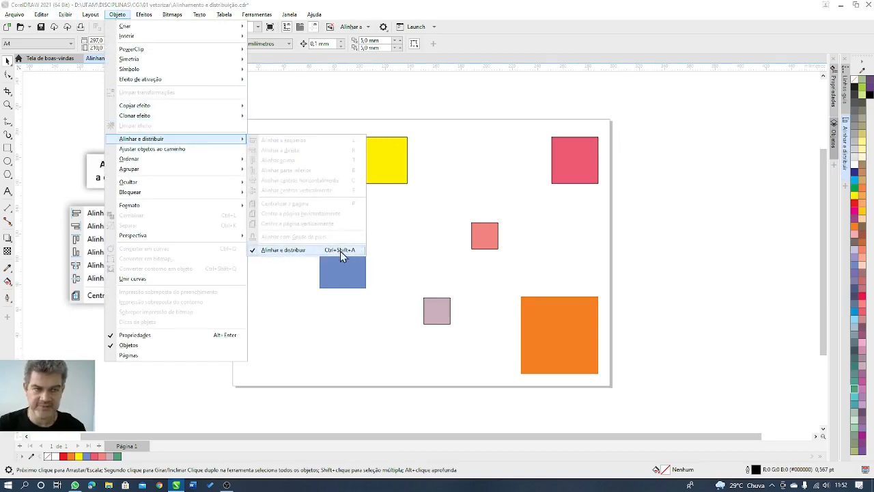
key(Escape)
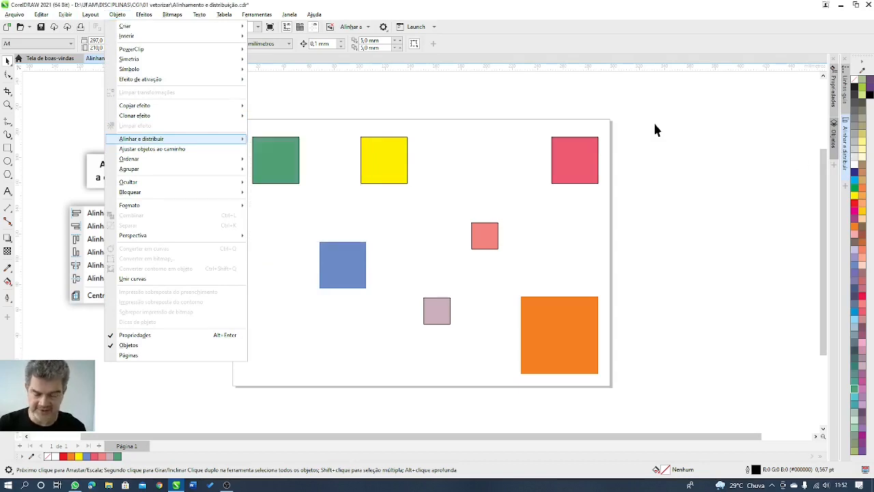
key(Escape)
key(ctrl+shift+a)
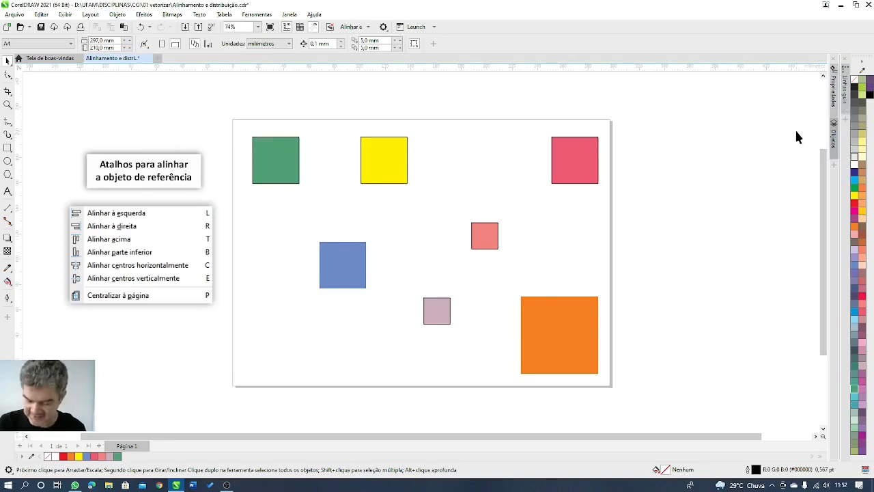
key(ctrl+shift+a)
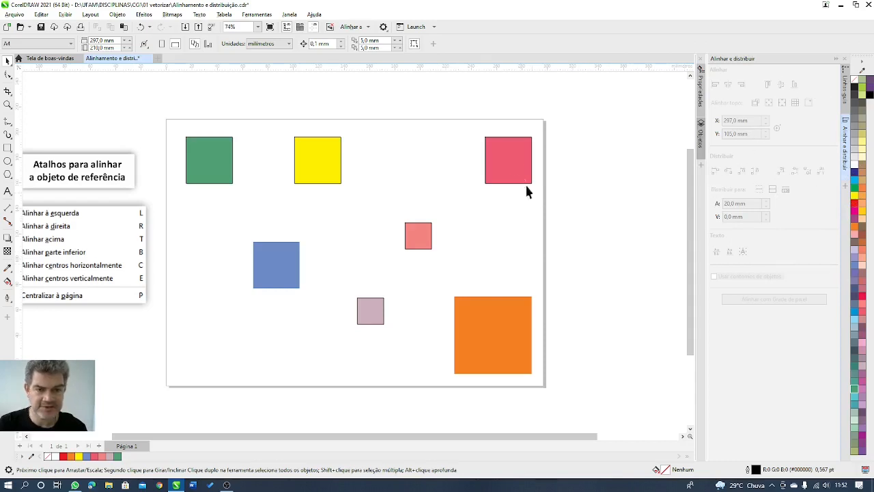
Step: Place a vertical guideline along the shared right edge of the pinkish-red and orange squares, at about X 287.76 mm
click(510, 160)
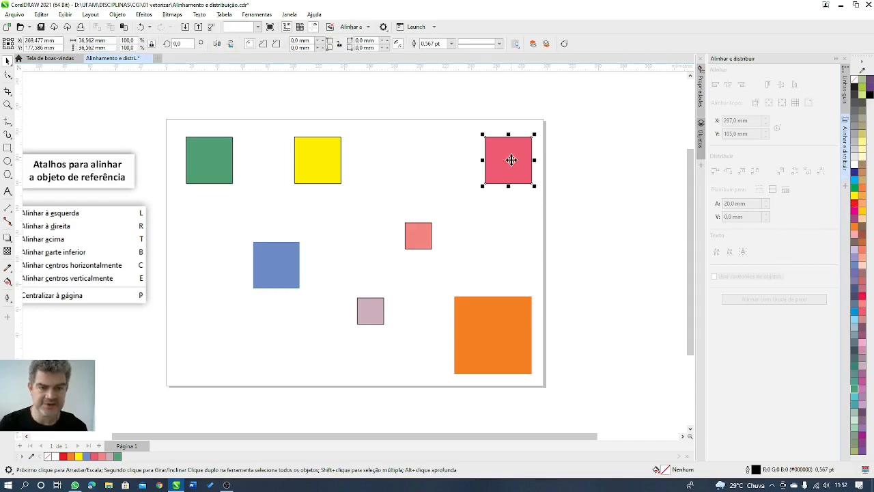
shift+click(512, 333)
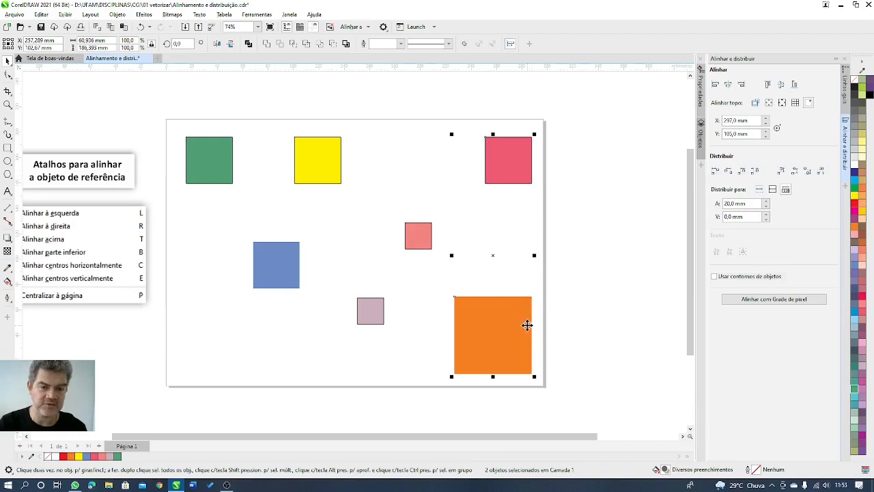
scroll(531, 165, up, 2)
click(531, 165)
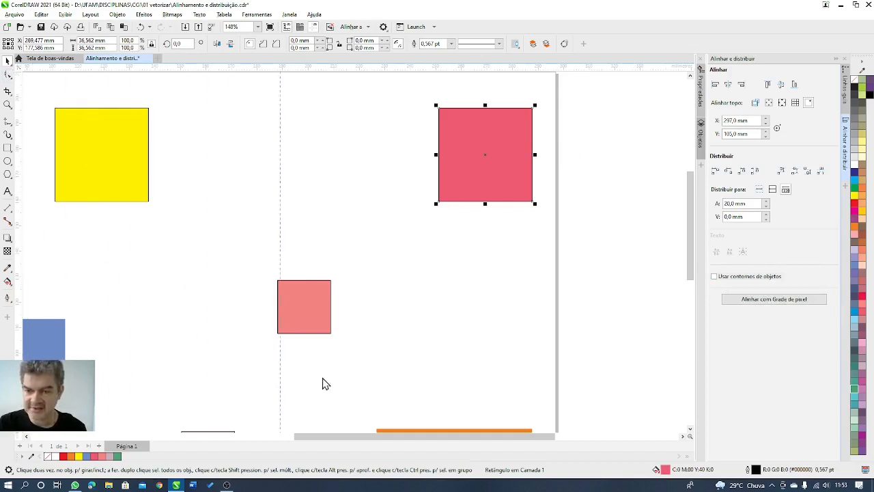
click(534, 431)
scroll(531, 424, up, 5)
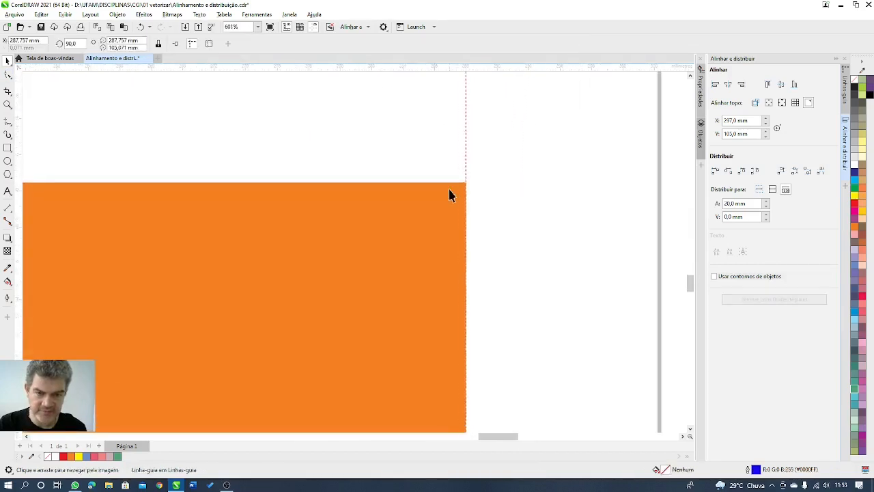
scroll(447, 200, up, 8)
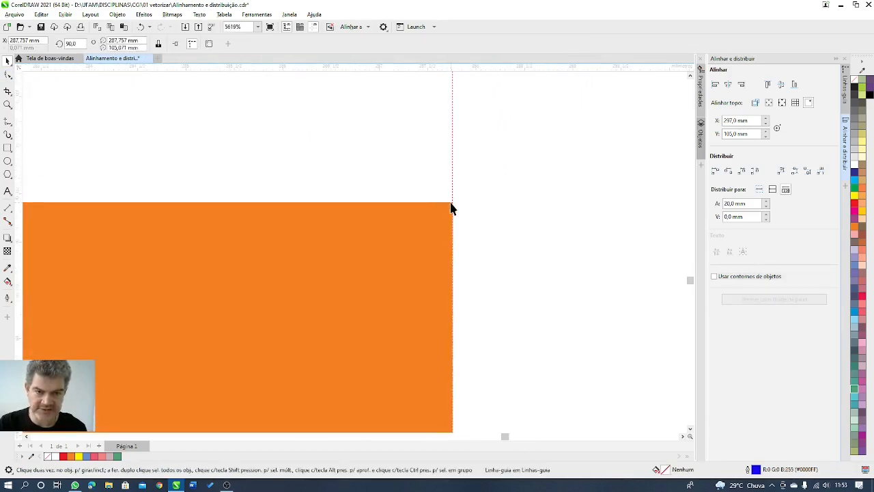
Step: Check the orange square's upper-right corner against the guideline in Wireframe view and return to Enhanced view showing all objects
click(65, 16)
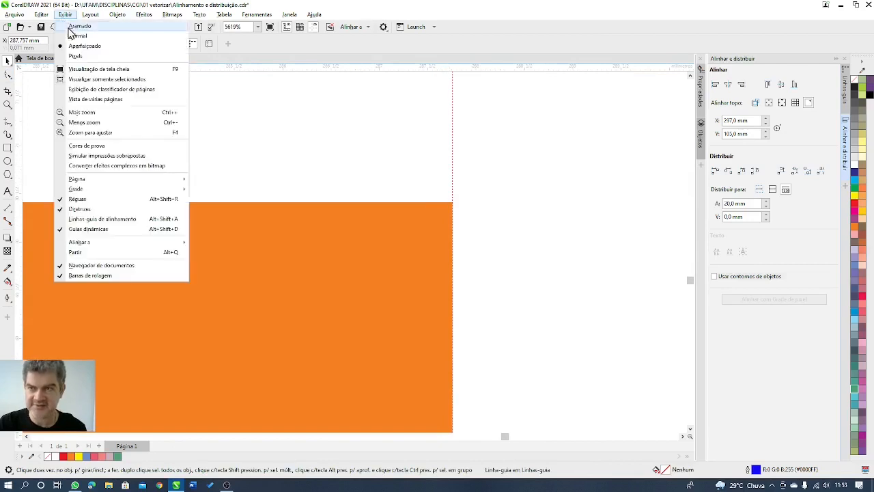
click(77, 26)
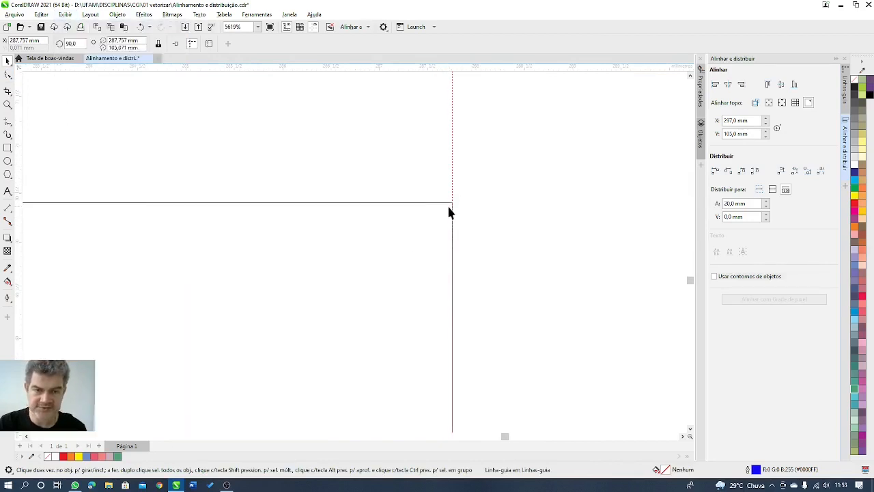
scroll(448, 209, up, 12)
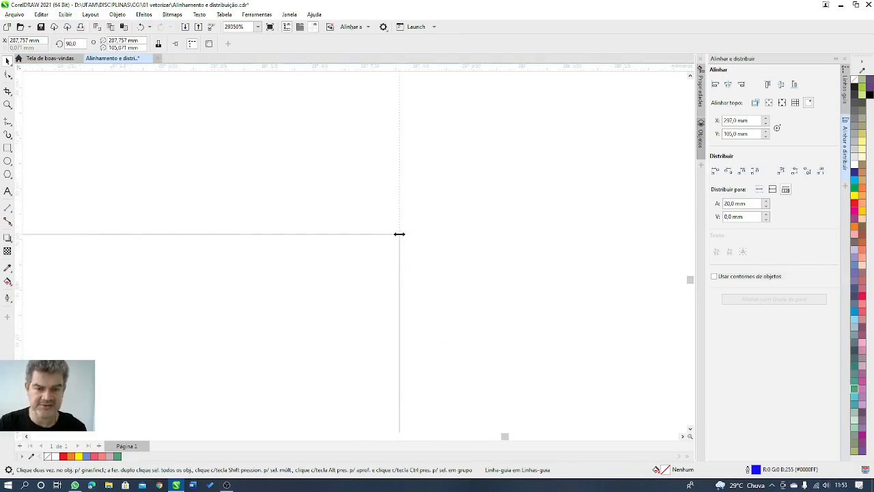
scroll(400, 234, down, 13)
click(65, 15)
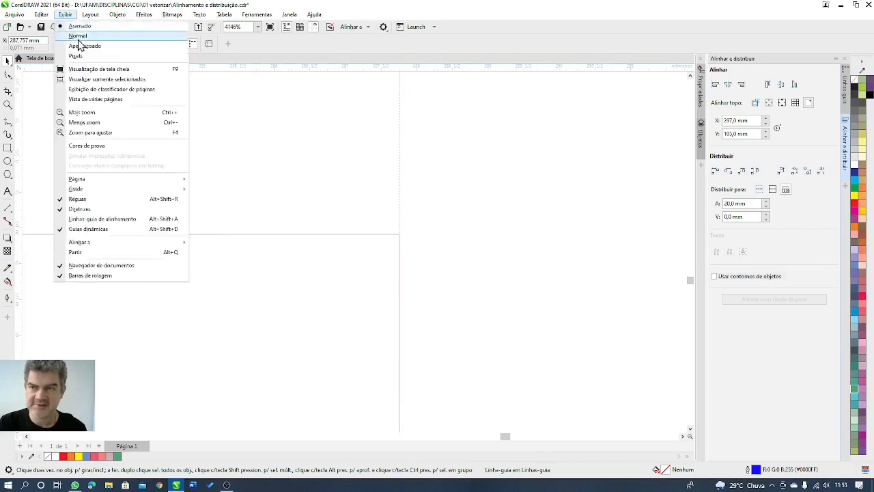
click(82, 45)
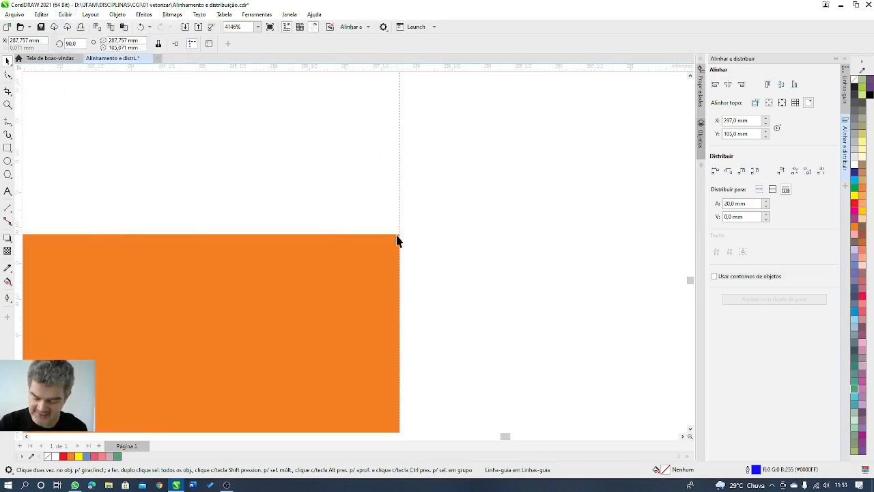
key(F4)
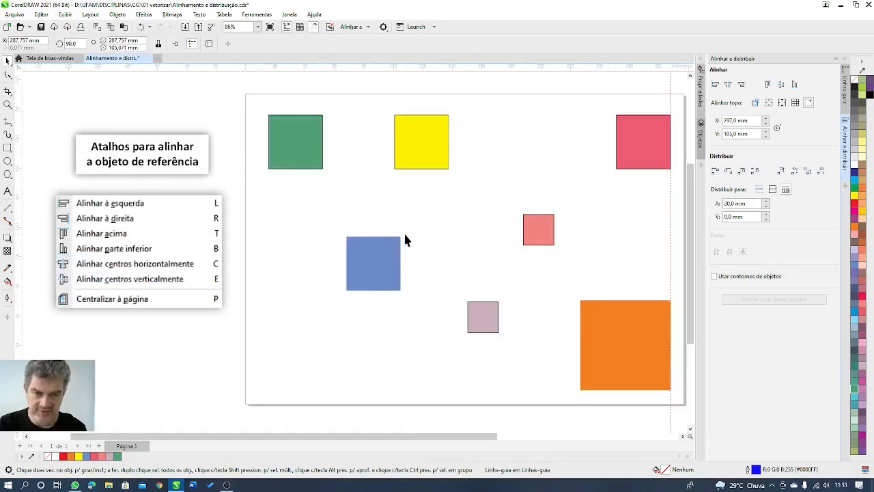
Step: Move the orange square straight up along the guideline to just below the pinkish-red square
scroll(674, 157, up, 6)
scroll(683, 205, up, 6)
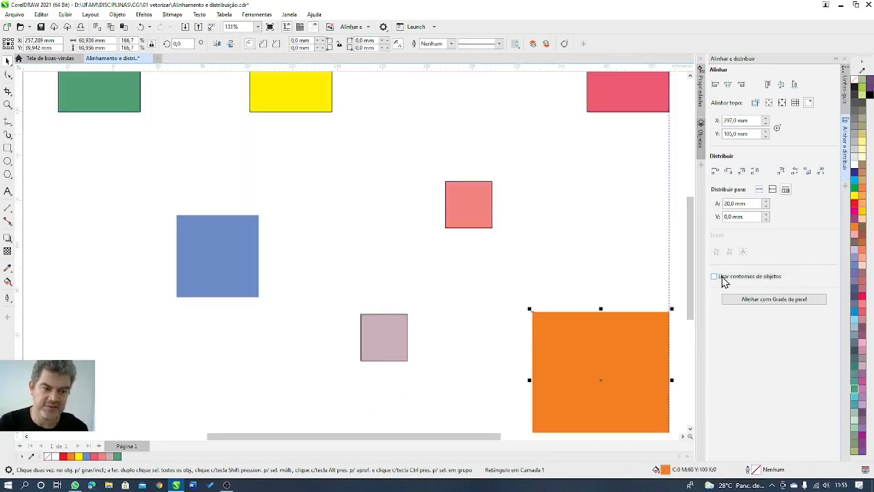
click(723, 279)
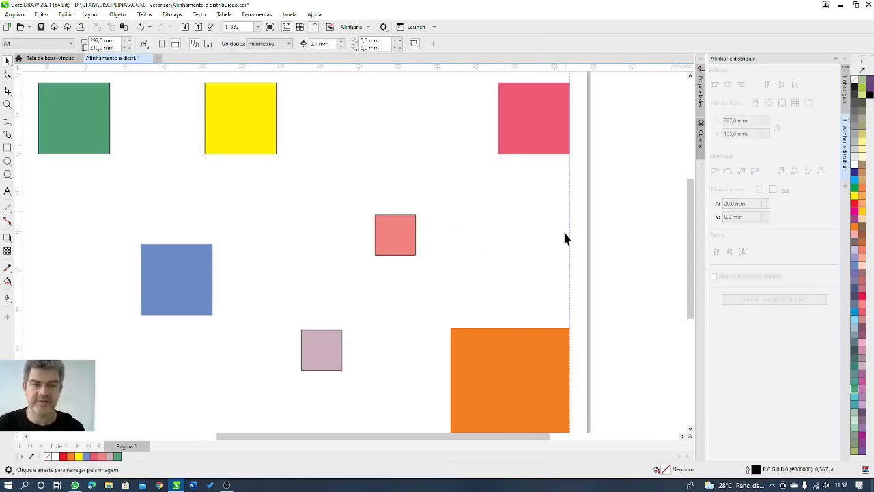
drag(538, 343, 535, 188)
Step: Examine how the pinkish-red square's outlined right edge and the orange square's right edge sit relative to the guideline
scroll(571, 150, up, 5)
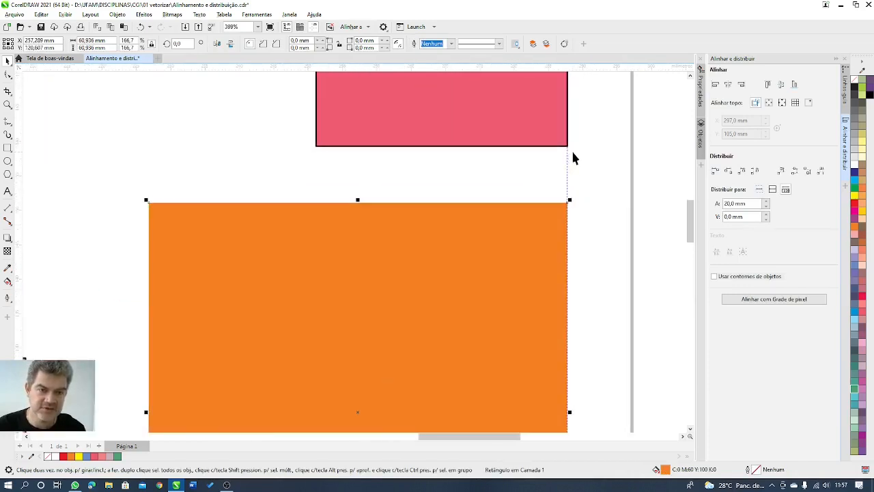
scroll(561, 193, up, 3)
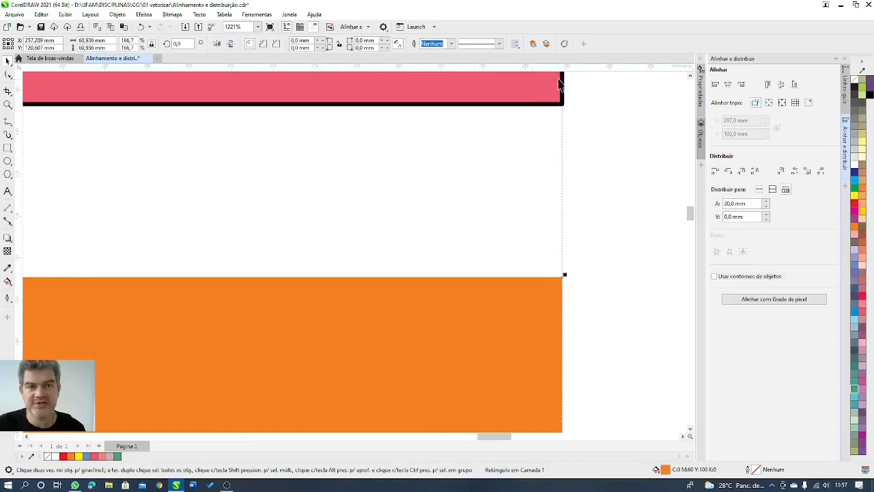
drag(554, 110, 536, 171)
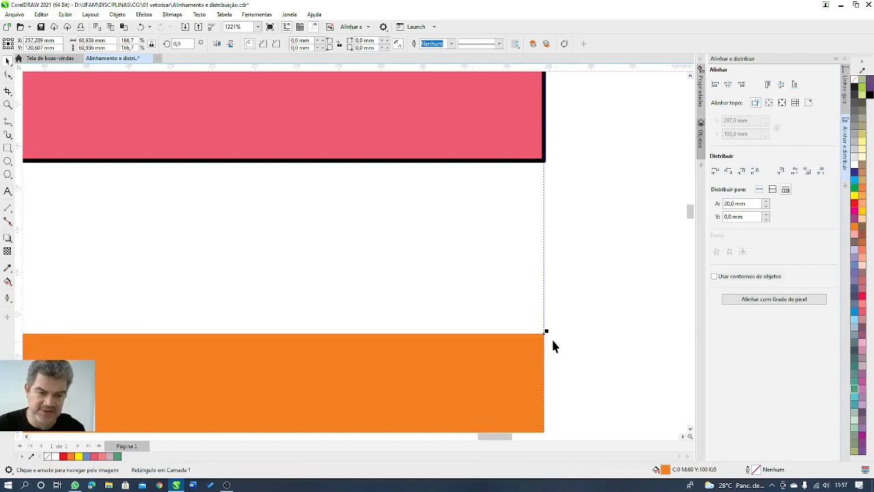
click(544, 162)
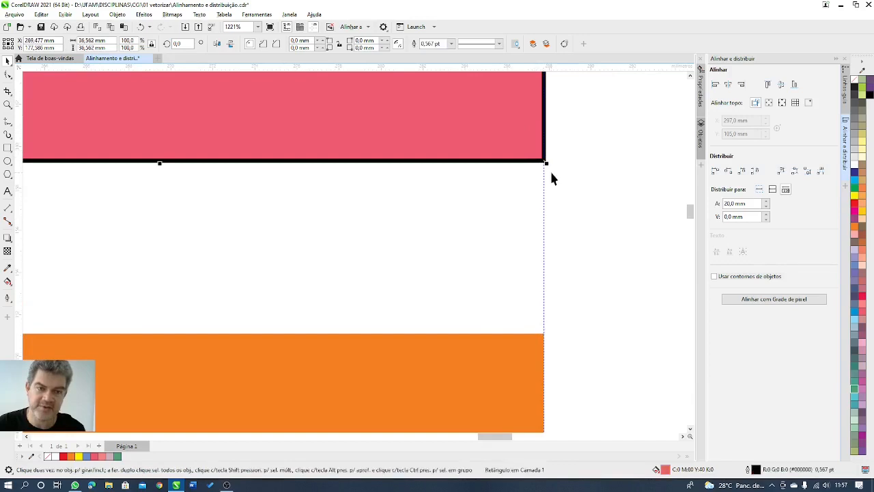
scroll(545, 161, up, 1)
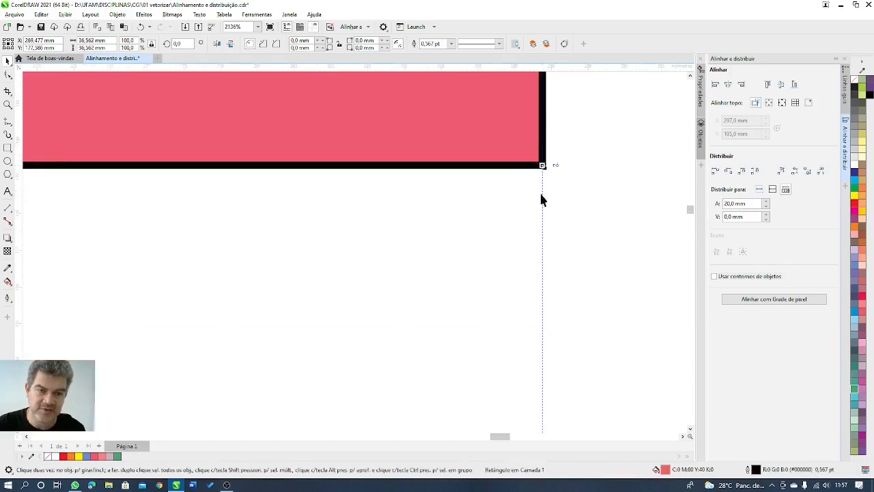
scroll(547, 240, down, 2)
click(545, 356)
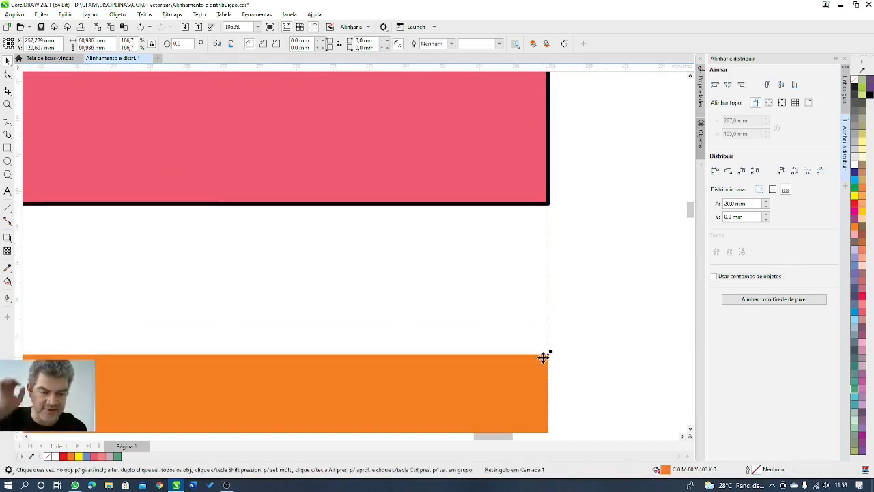
Step: Enable the use of object outlines for alignment and align the orange square's right edge to the outer outline of the pinkish-red square
click(533, 185)
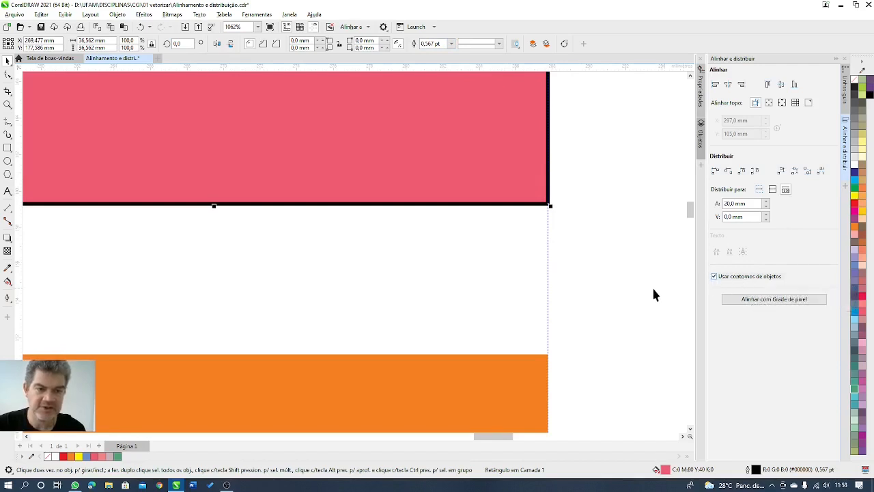
click(524, 389)
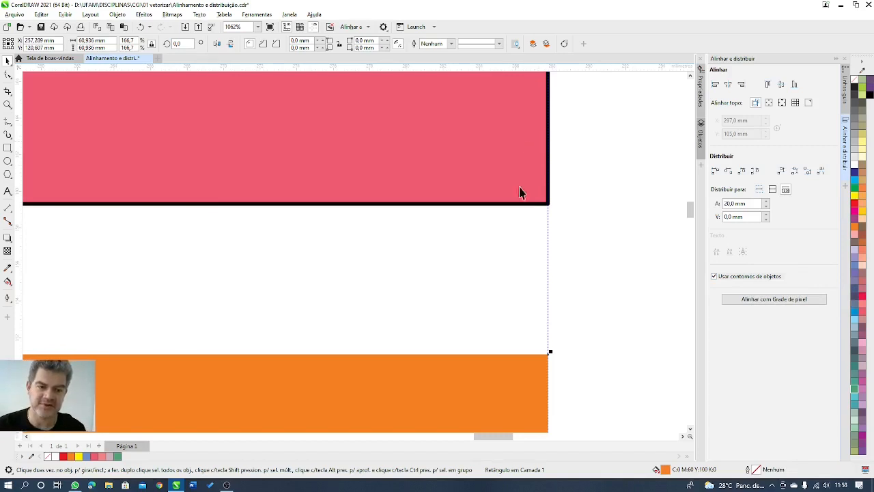
shift+click(515, 165)
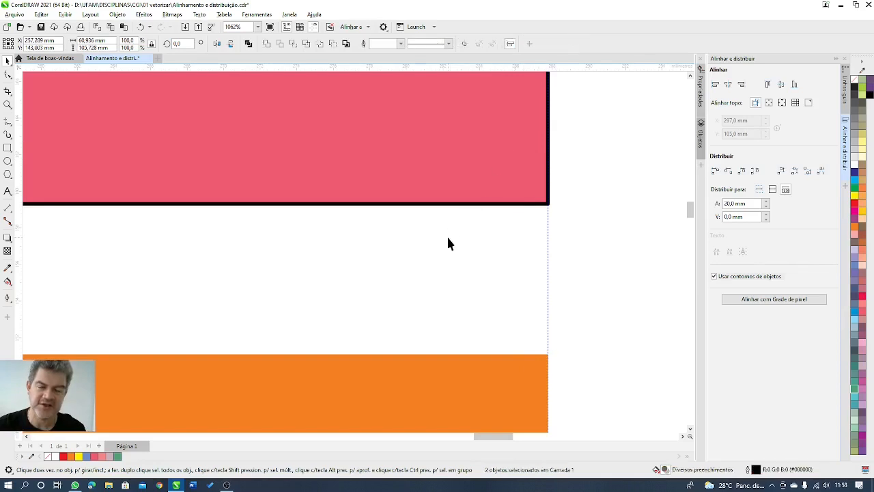
scroll(448, 243, down, 5)
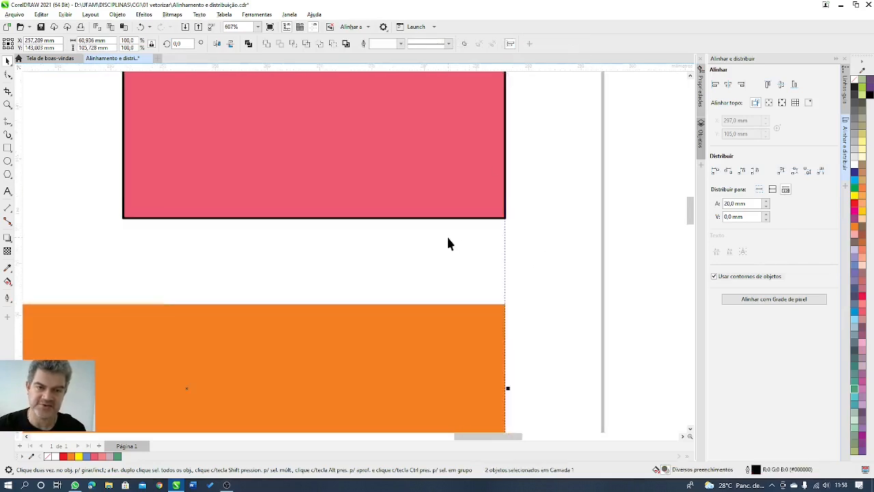
scroll(449, 244, up, 5)
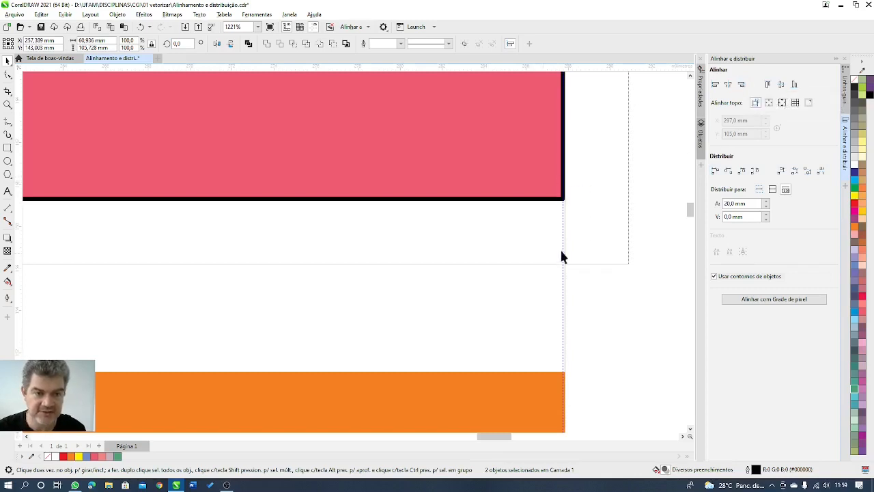
click(742, 86)
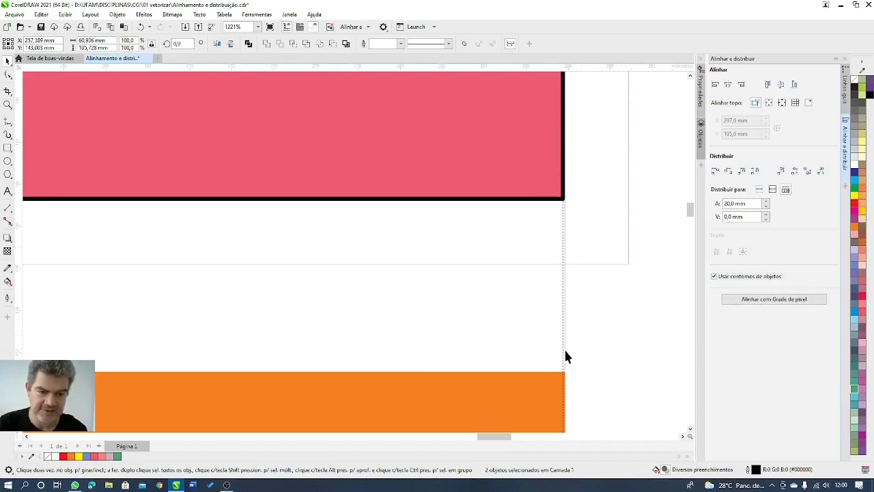
scroll(565, 378, up, 2)
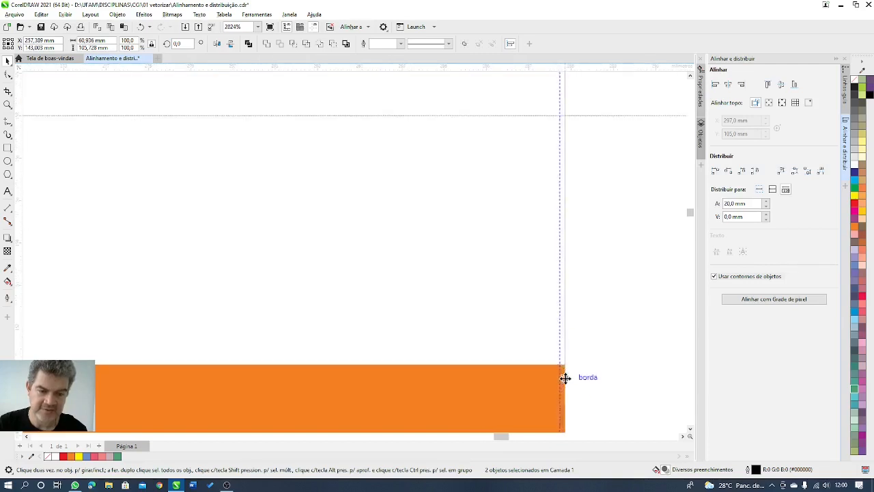
scroll(566, 378, up, 2)
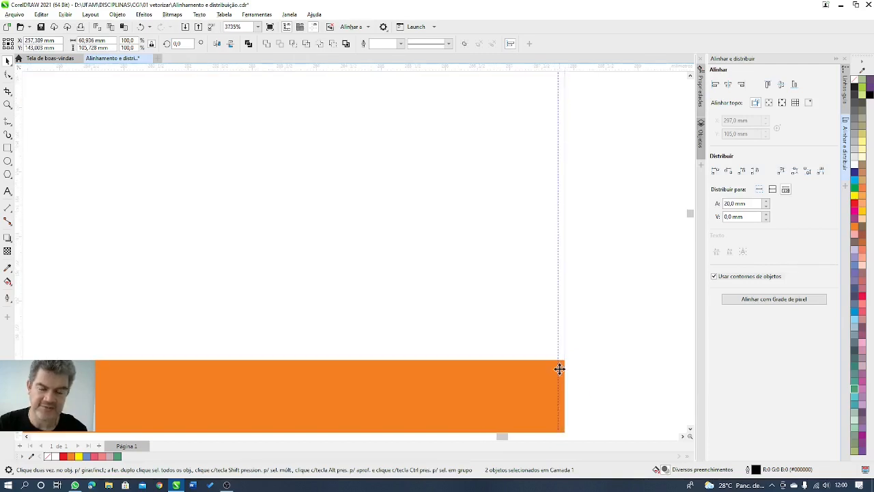
scroll(559, 368, down, 3)
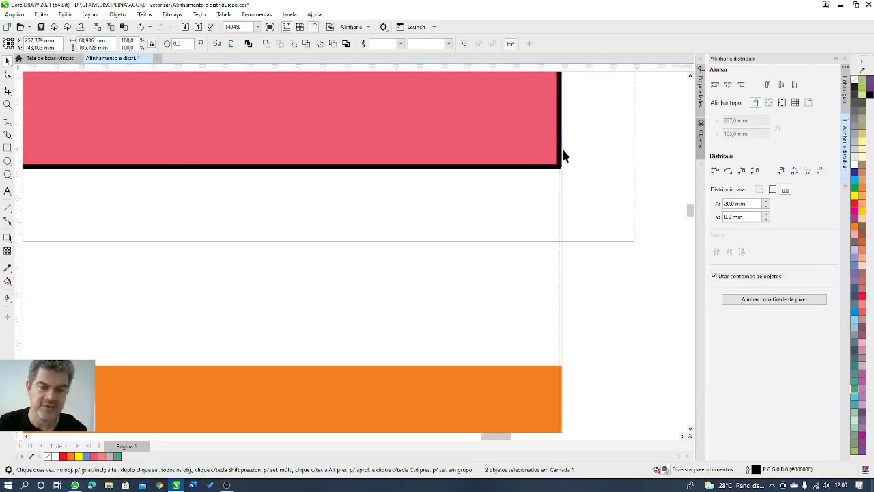
Step: Examine how the aligned orange square's right edge meets the pinkish-red square's outer outline beside the guideline
scroll(563, 156, up, 3)
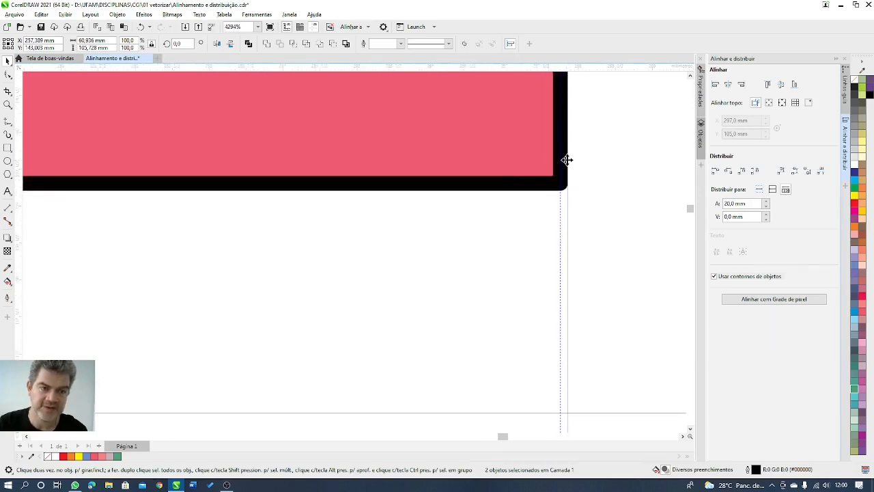
click(533, 245)
scroll(570, 245, down, 1)
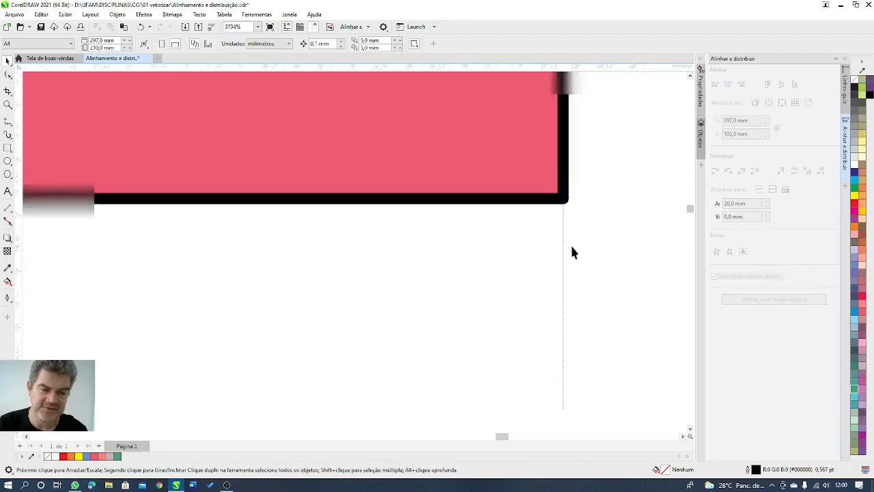
scroll(572, 248, down, 10)
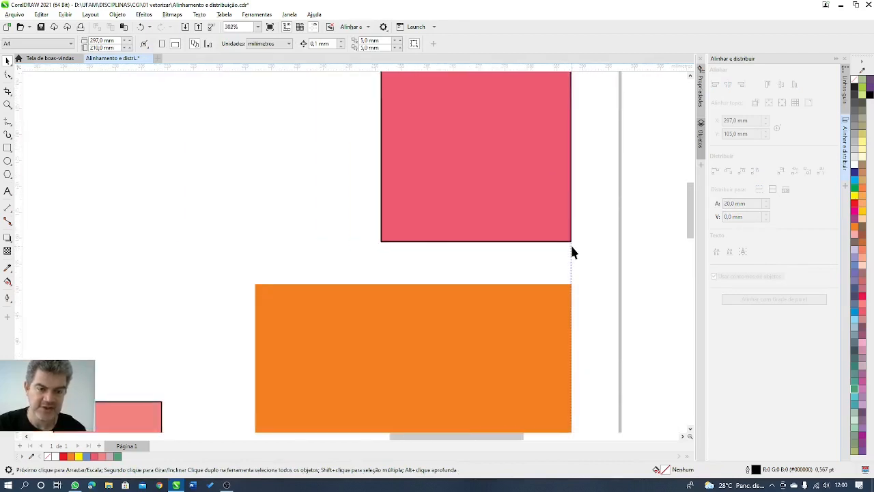
scroll(572, 252, down, 2)
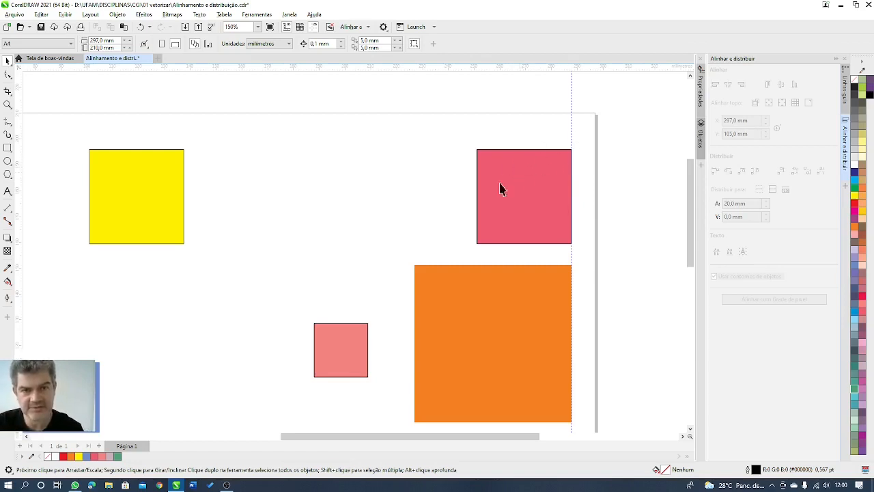
scroll(518, 200, down, 2)
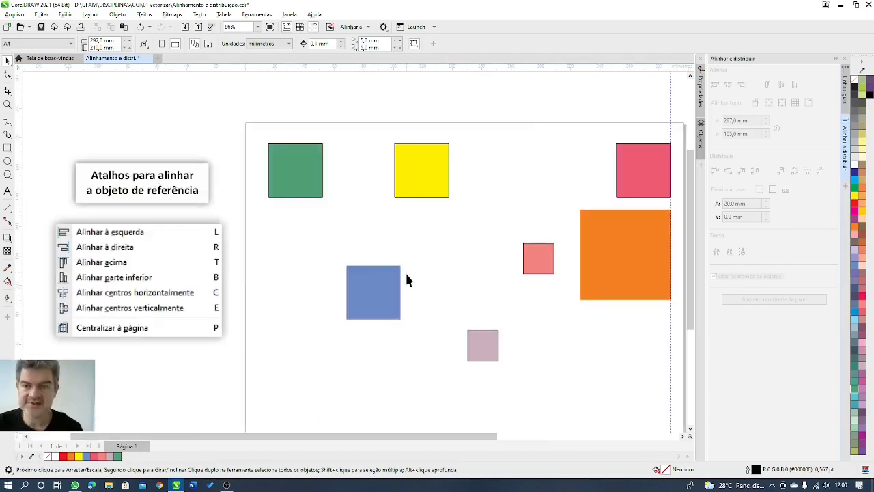
Step: Align the blue square to the green square's left edge using the left alignment shortcut
click(383, 291)
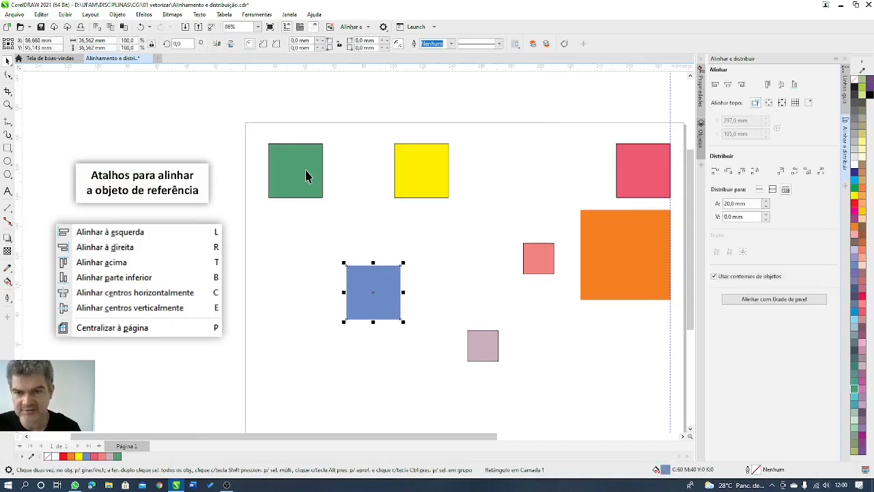
shift+click(305, 170)
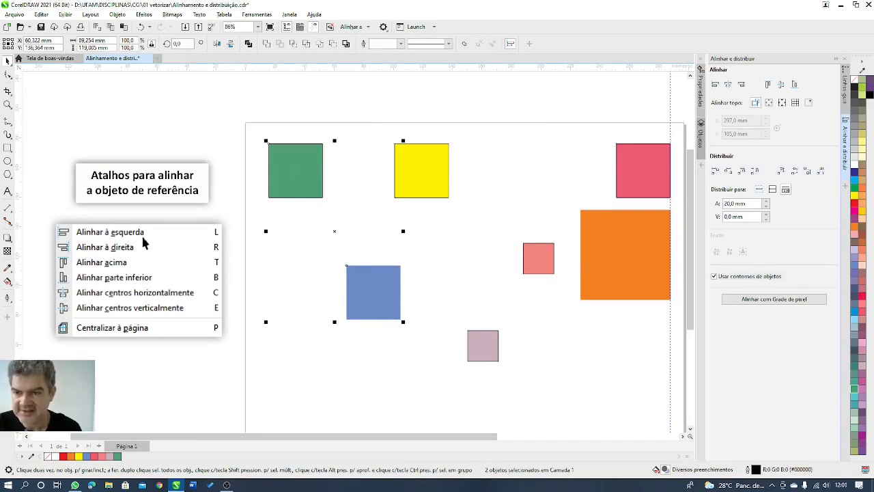
key(l)
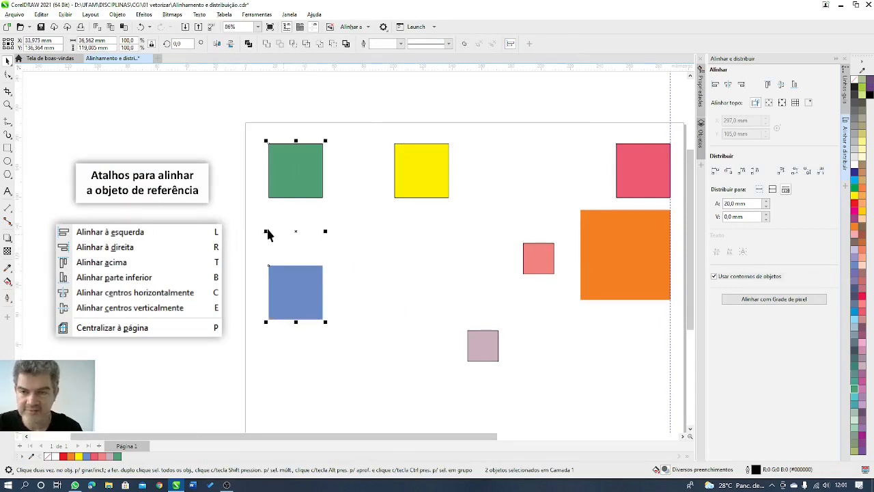
Step: Place a vertical guideline on the green square's left edge and compare the green and blue squares' left edges against it
click(267, 235)
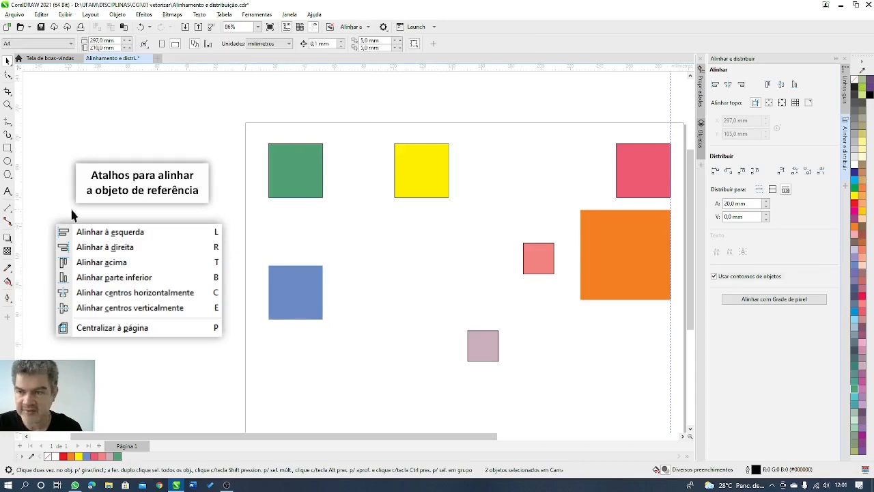
click(270, 200)
scroll(269, 200, up, 5)
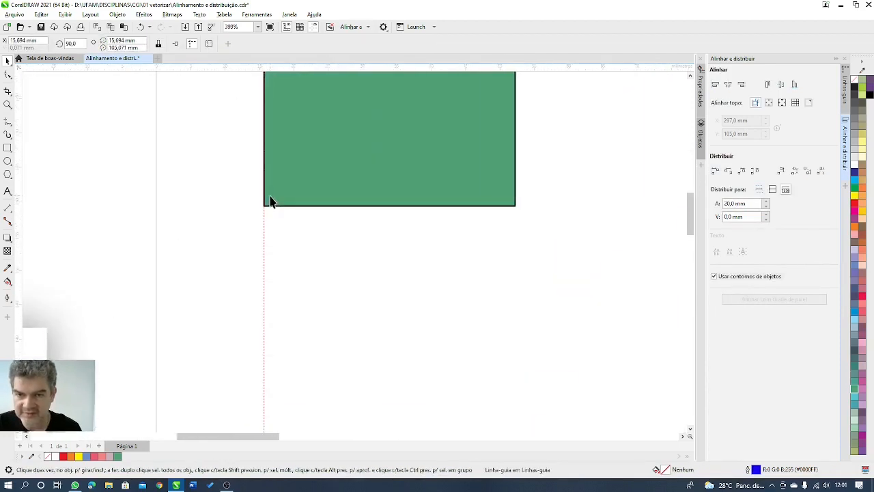
drag(321, 331, 302, 124)
scroll(292, 348, up, 1)
drag(287, 352, 304, 138)
scroll(254, 267, up, 4)
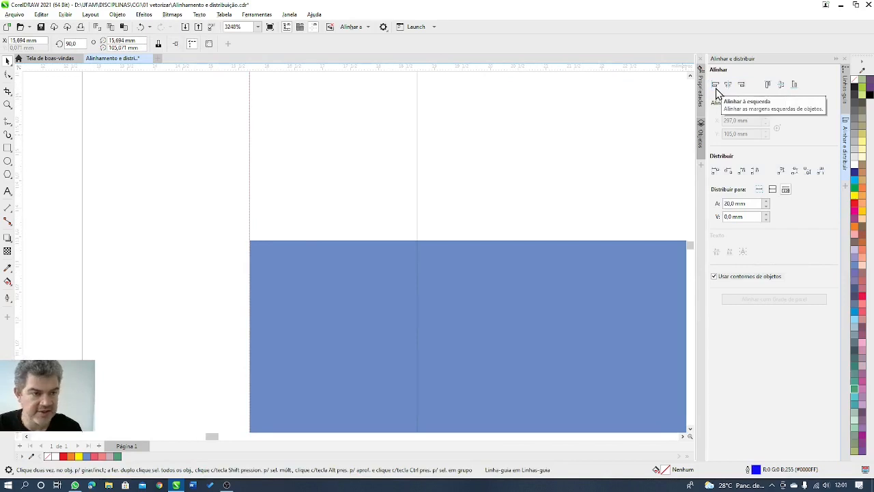
scroll(452, 344, down, 6)
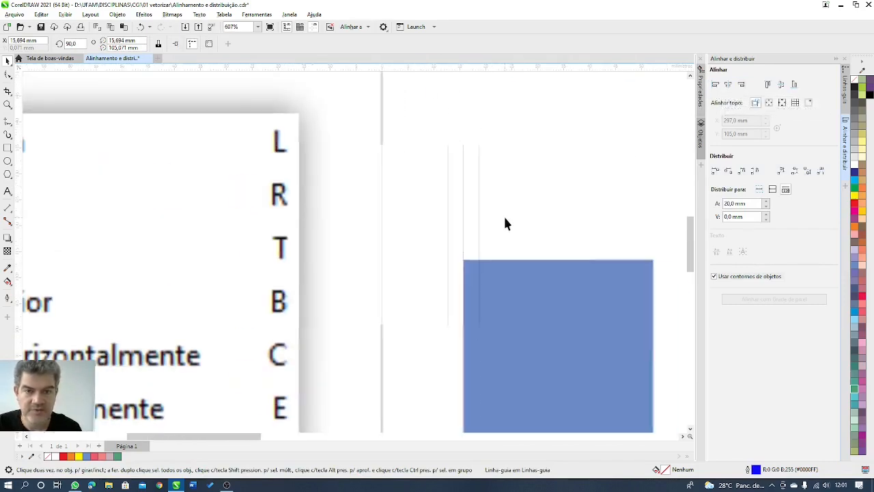
drag(525, 170, 433, 318)
drag(465, 226, 415, 375)
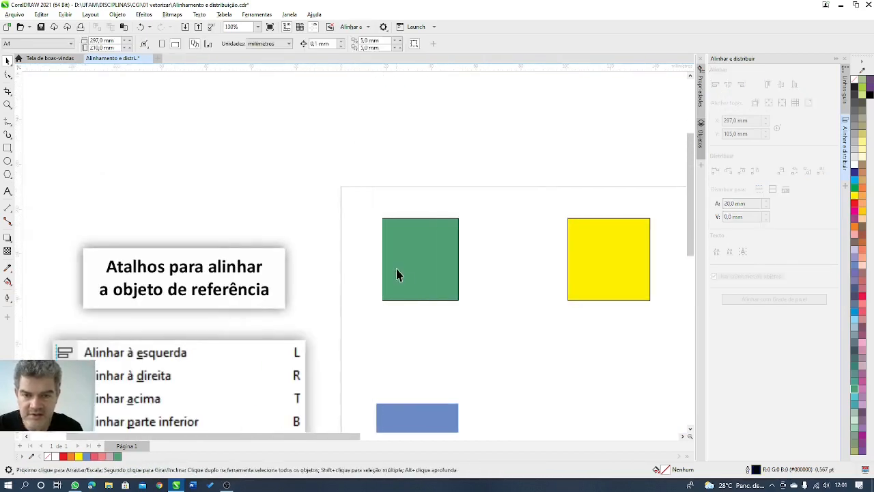
Step: Align the blue square's left edge to the green square's outer outline, using object outlines, and check it against the guideline
click(398, 274)
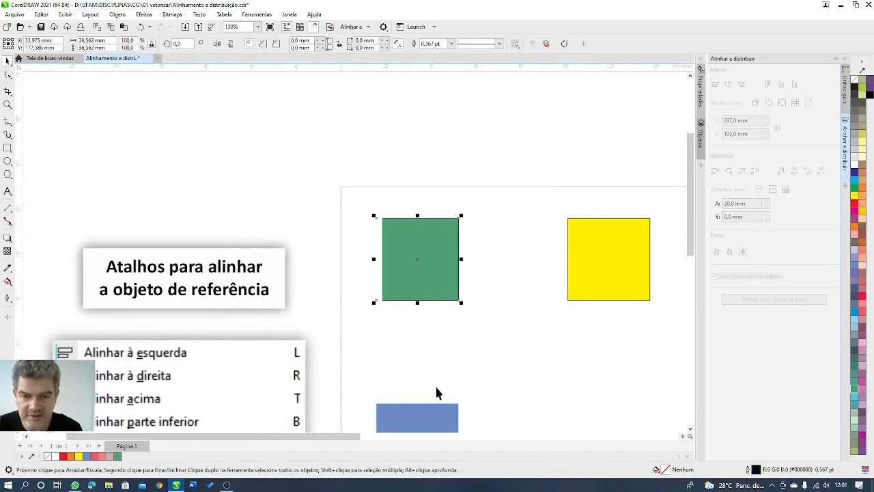
click(404, 421)
shift+click(399, 279)
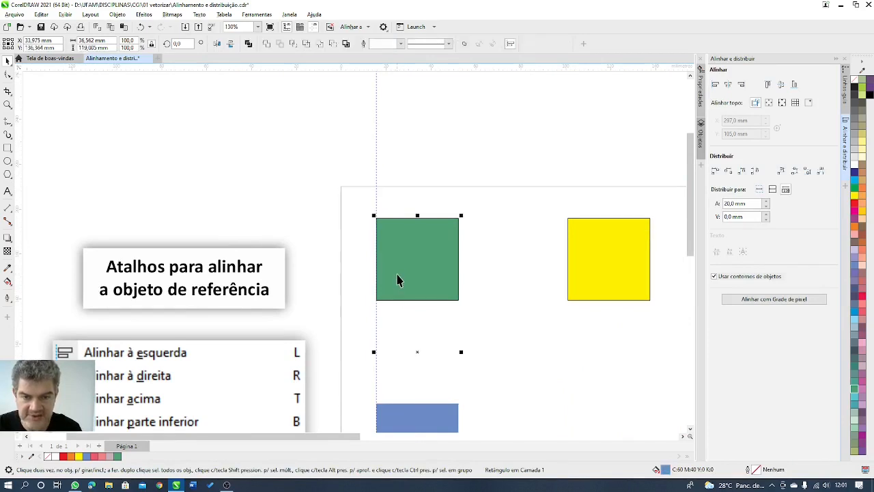
click(716, 86)
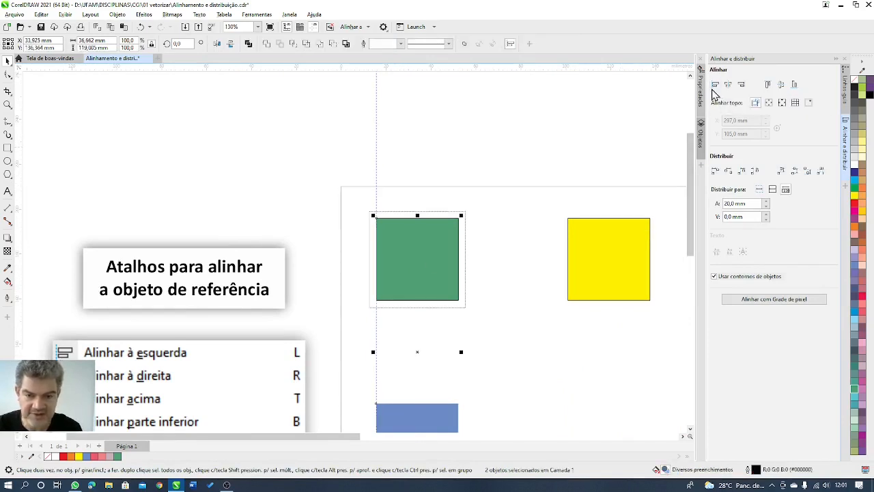
scroll(378, 404, up, 8)
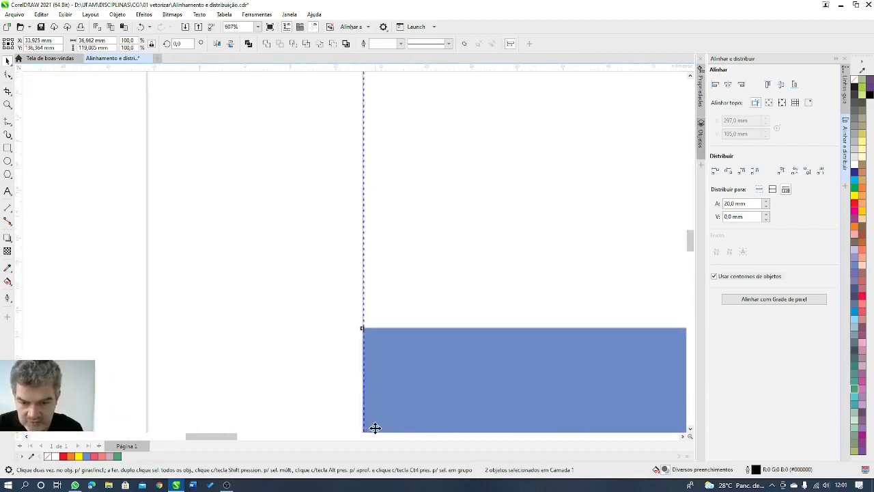
scroll(364, 318, up, 2)
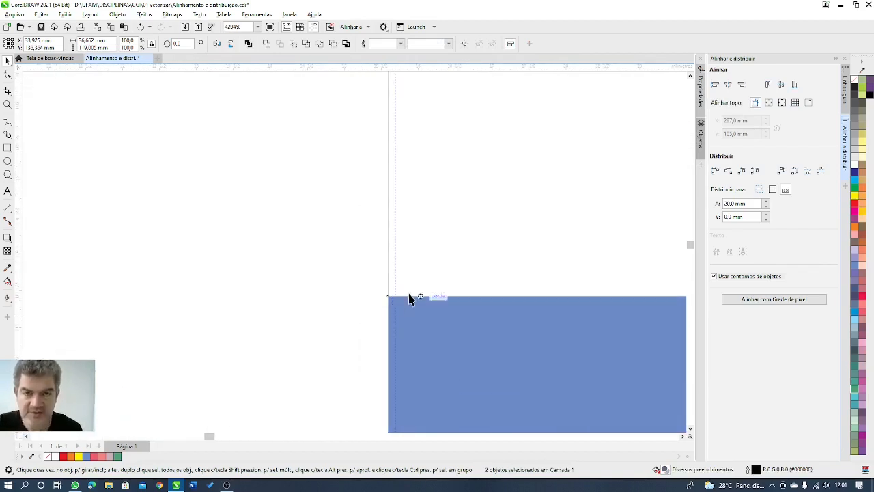
scroll(390, 297, up, 2)
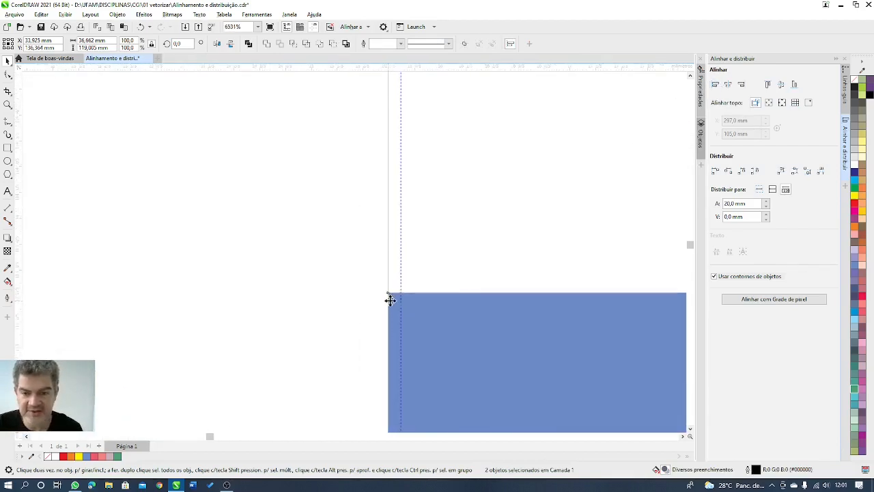
scroll(392, 298, down, 9)
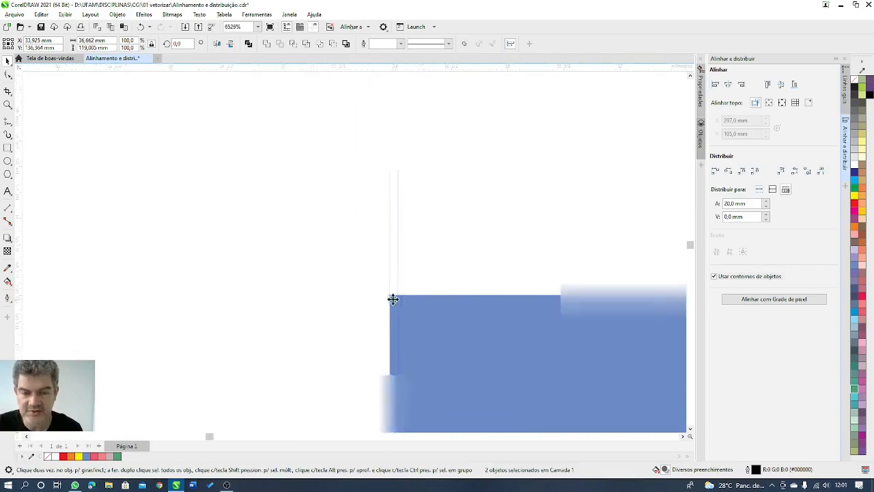
scroll(396, 303, down, 3)
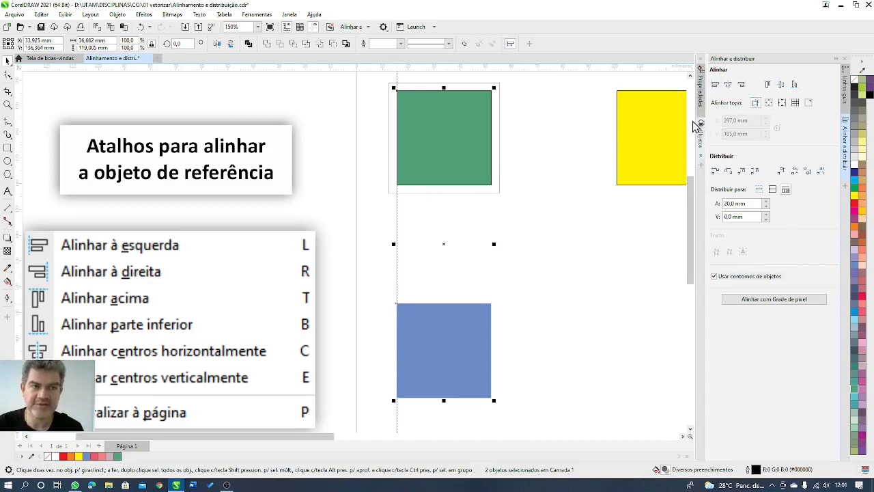
Step: Remove the outlines from all seven colored squares on the page
click(572, 176)
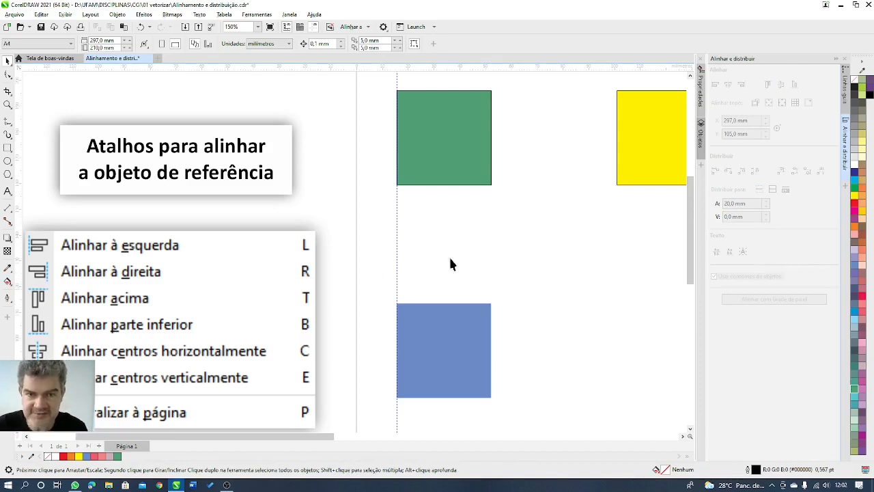
key(F4)
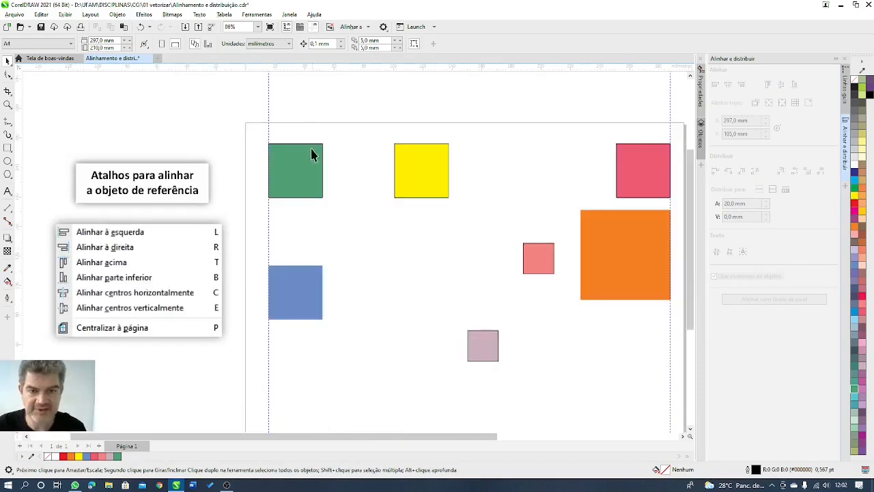
drag(253, 123, 687, 400)
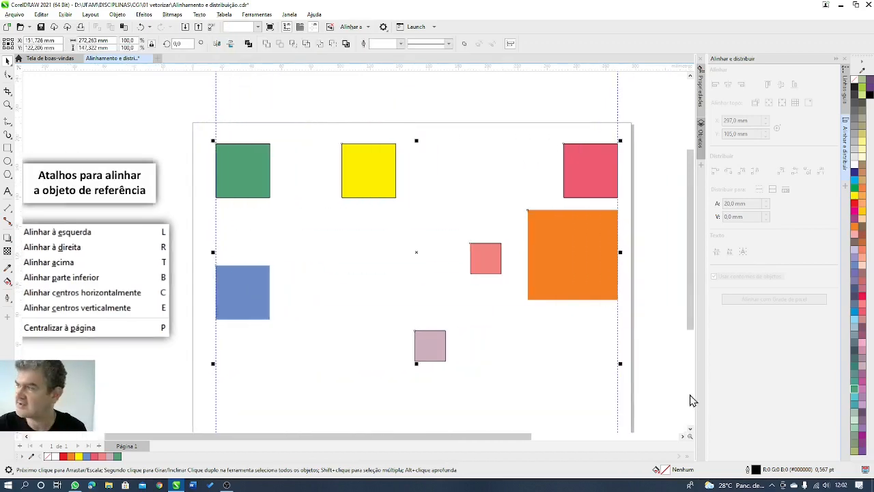
right_click(854, 80)
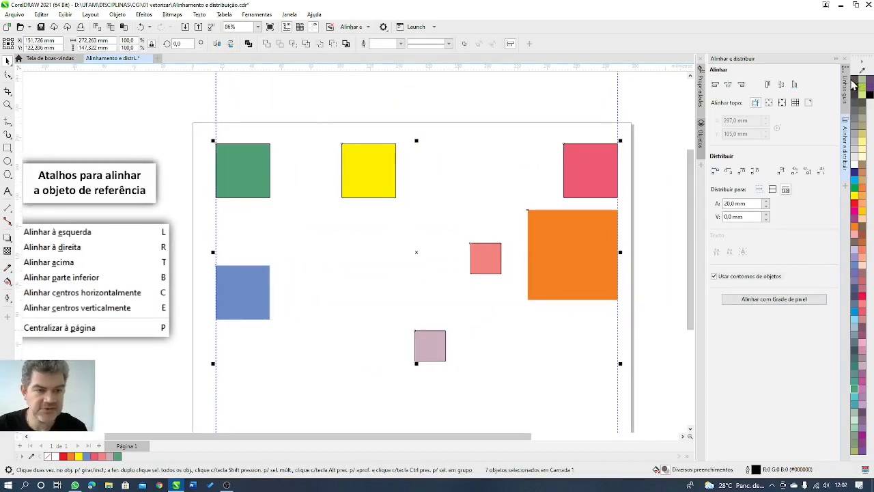
click(638, 305)
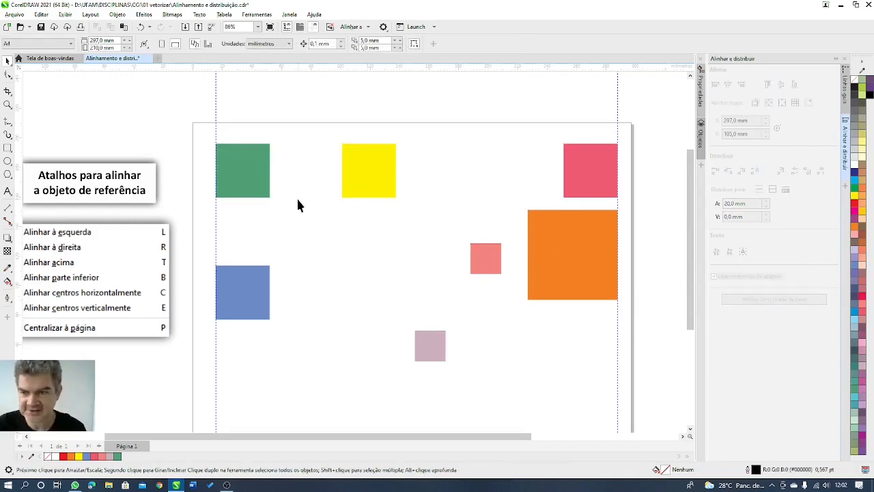
Step: Center the small salmon square horizontally on the yellow square, using the yellow square as reference
click(253, 295)
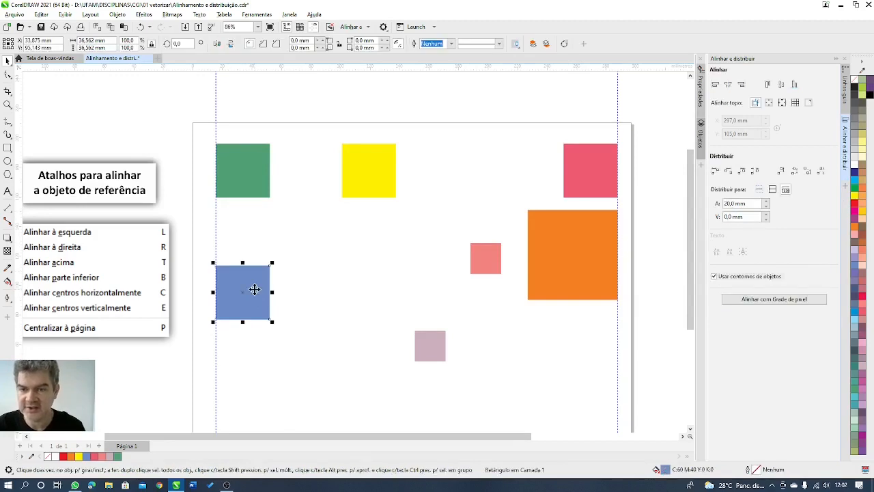
click(490, 256)
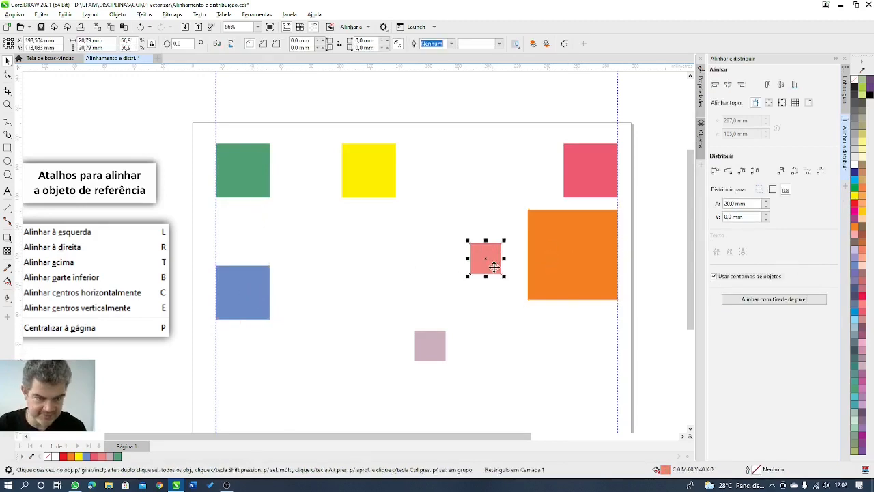
shift+click(374, 177)
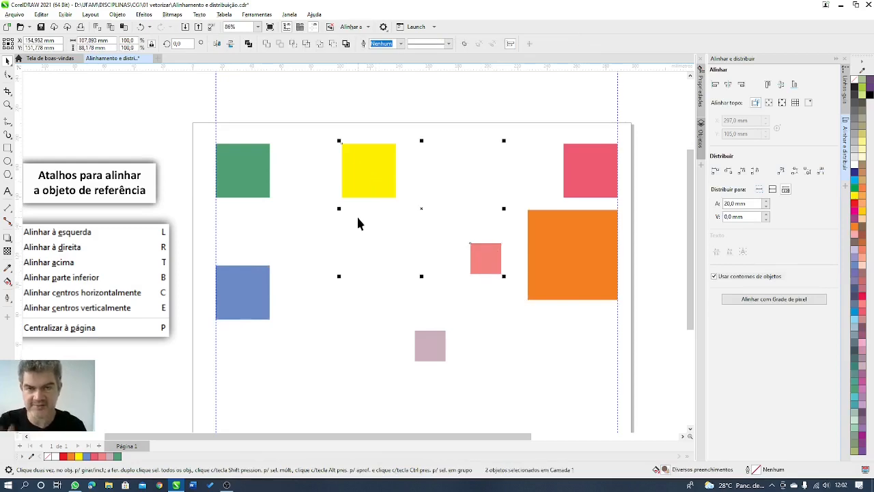
scroll(409, 228, left, 2)
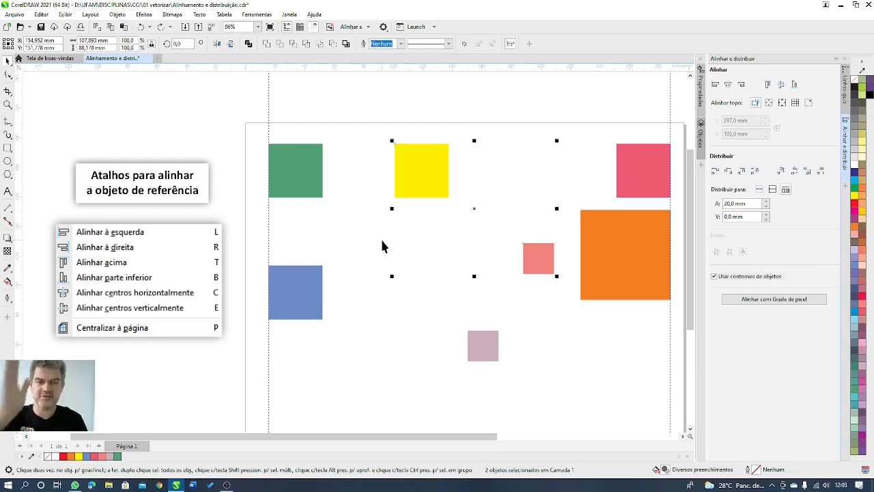
key(c)
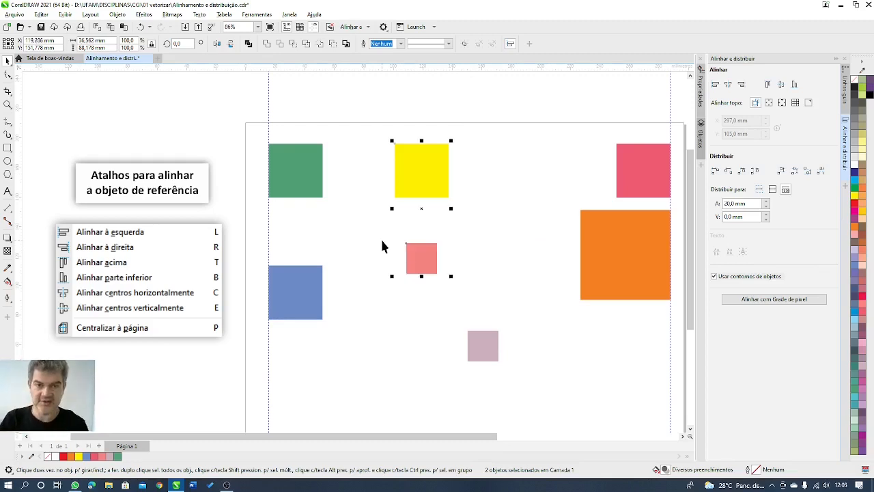
Step: Undo the horizontal centering and align the salmon square's center vertically with the yellow square's center
key(ctrl+z)
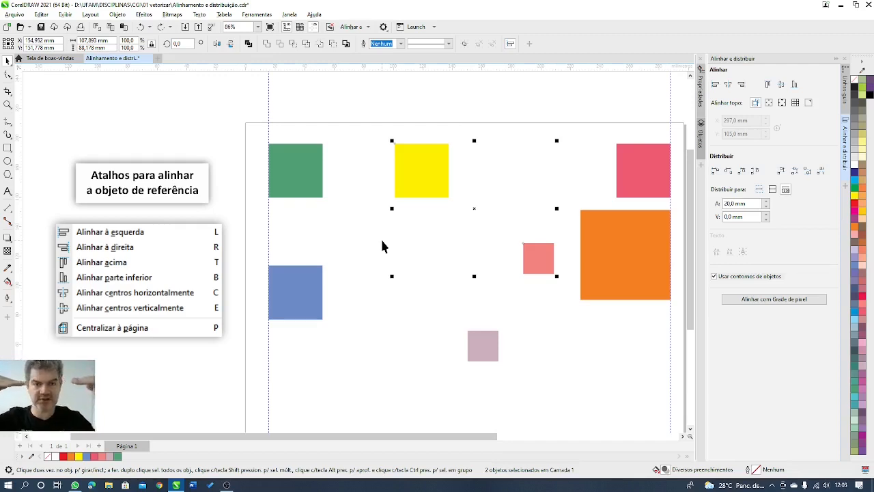
key(c)
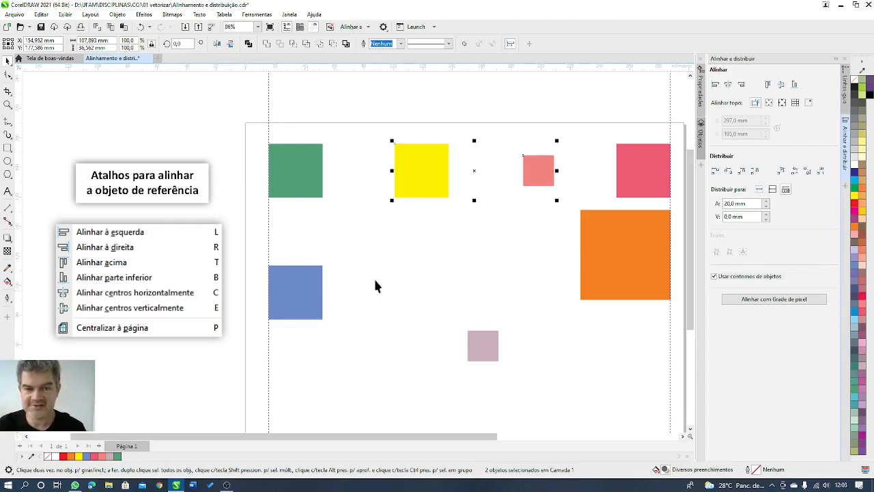
Step: Align the small mauve square's center vertically with the yellow square's center, using the yellow square as the reference
click(483, 347)
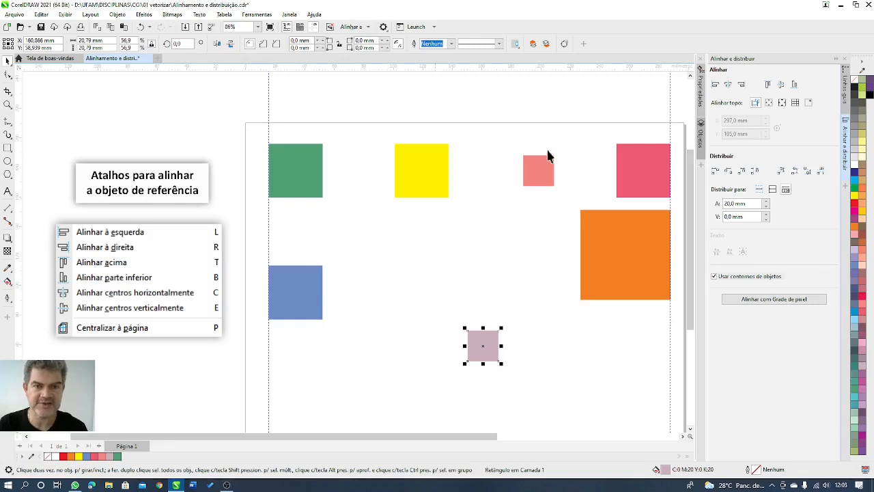
click(438, 175)
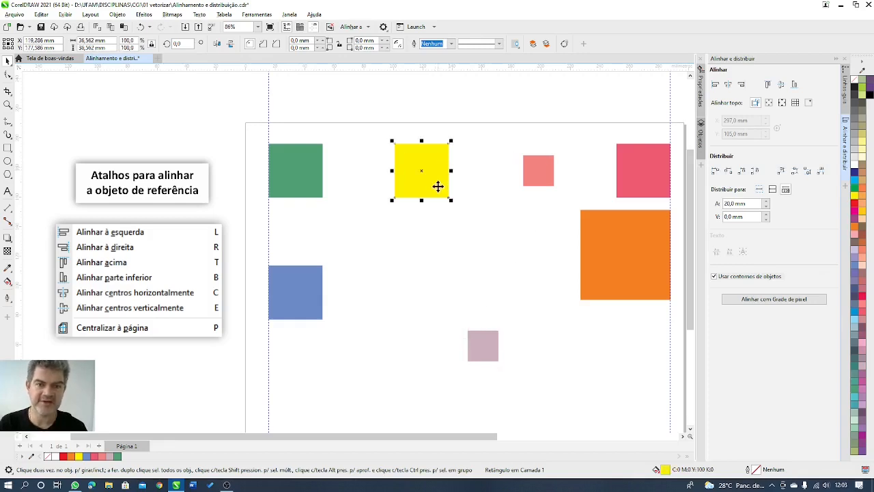
click(480, 335)
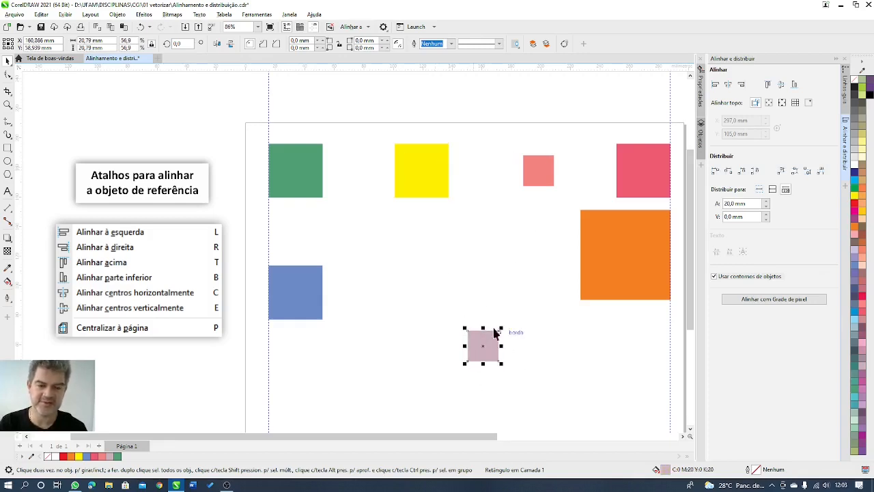
shift+click(430, 175)
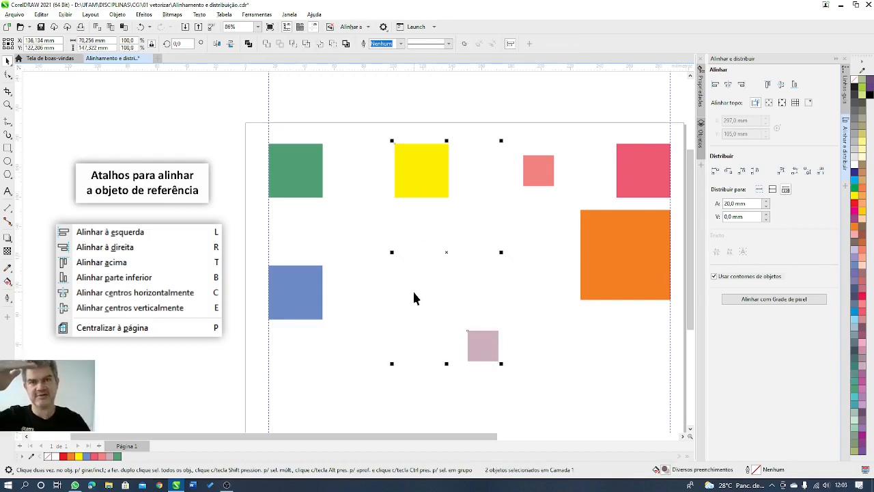
key(e)
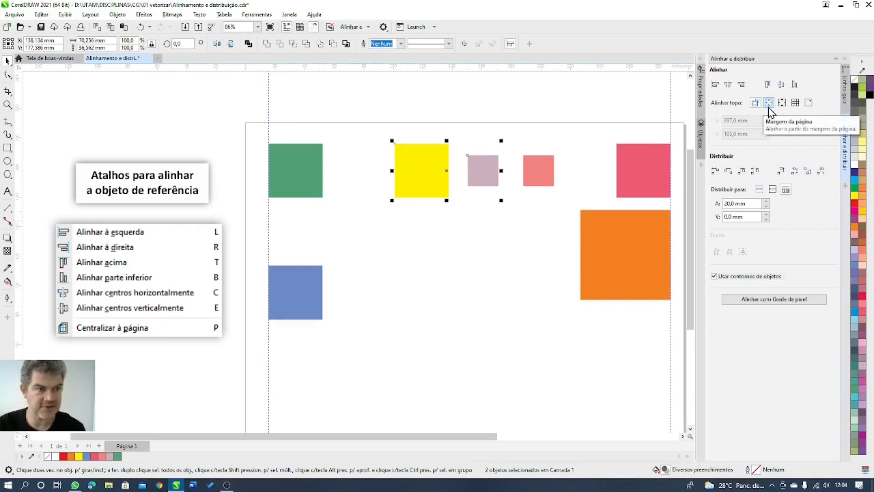
click(808, 104)
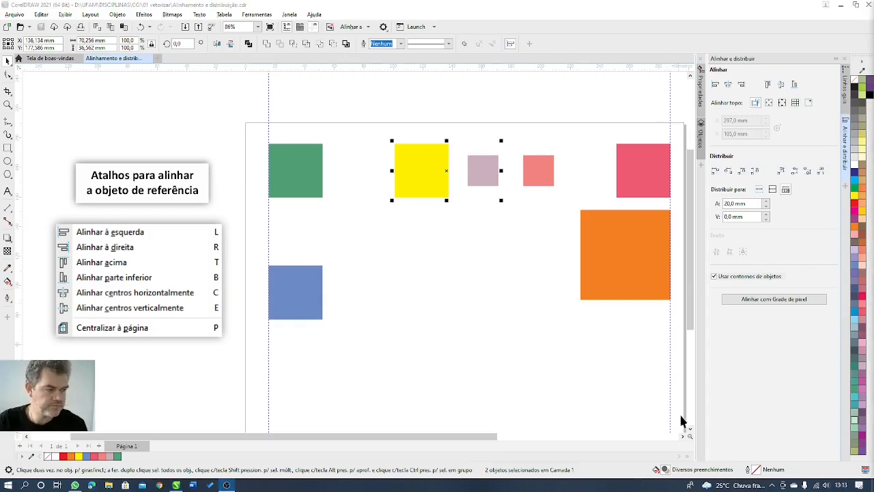
click(616, 367)
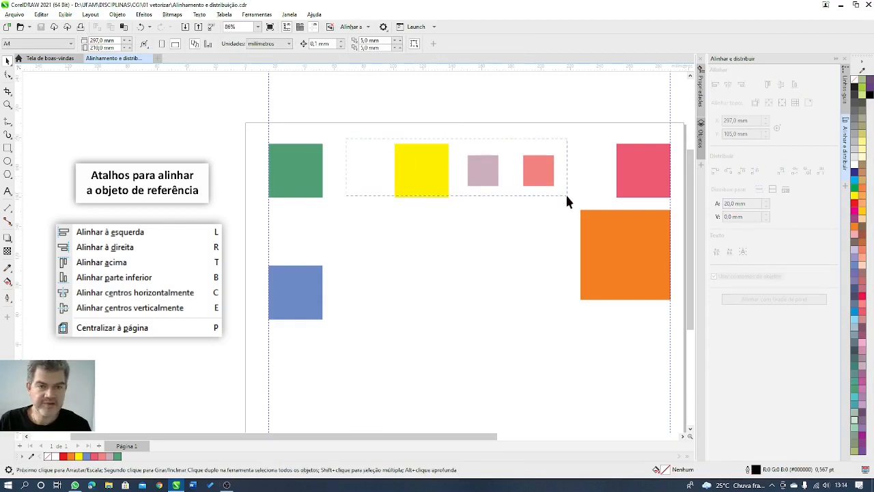
drag(566, 196, 567, 196)
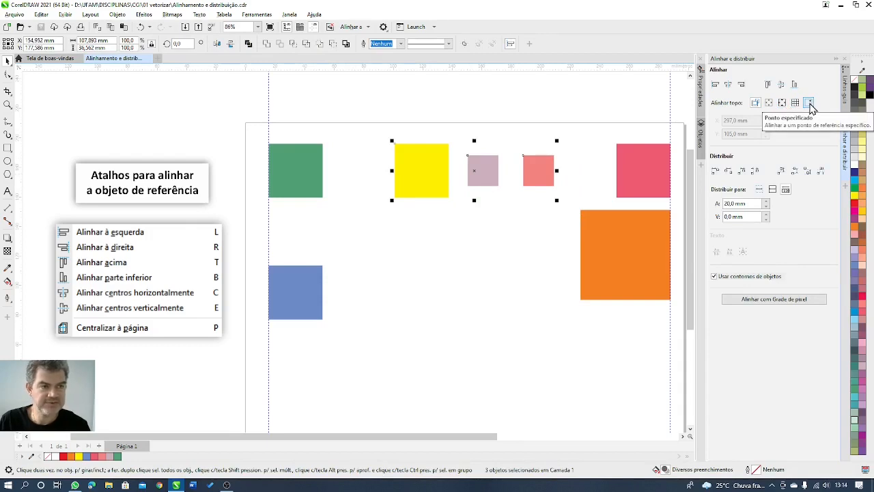
click(531, 97)
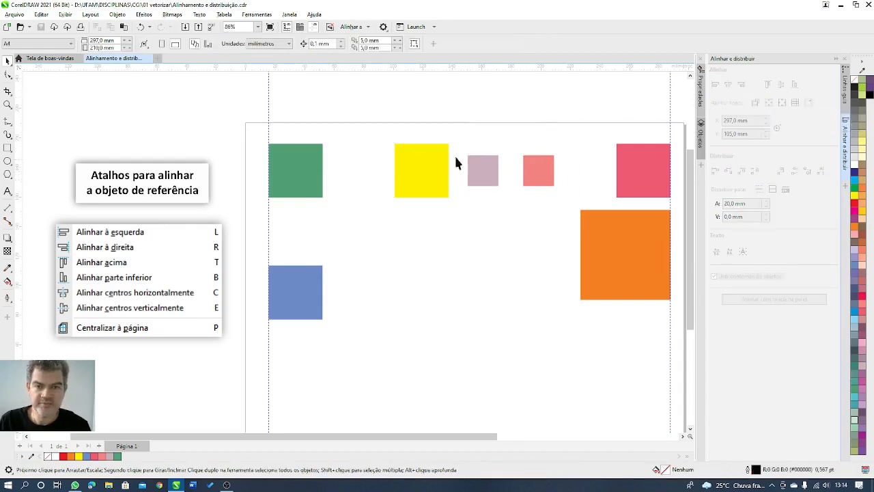
Step: Align the green square to the page's left edge and to its right edge in turn, using the page edge as reference
click(294, 161)
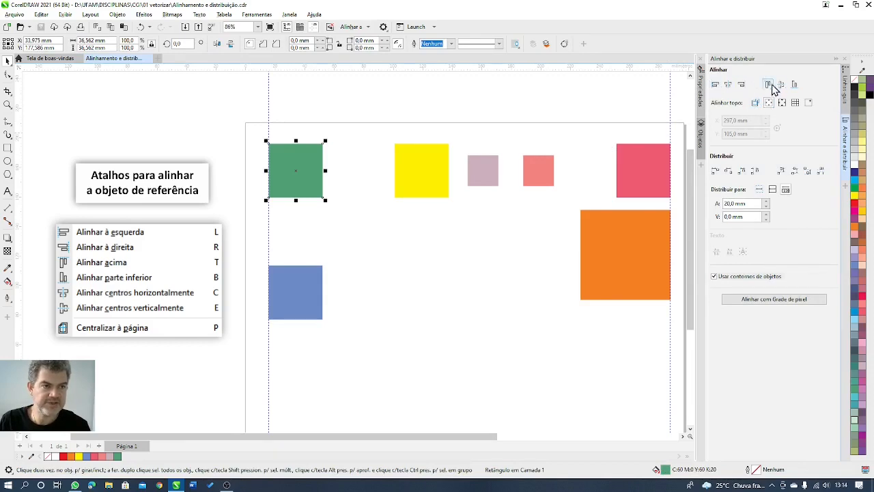
click(717, 87)
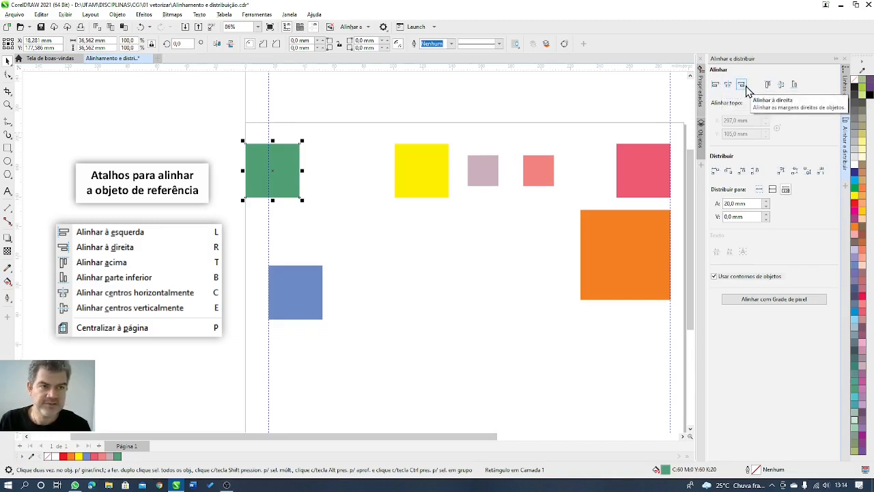
click(744, 87)
scroll(665, 162, up, 1)
drag(668, 163, 605, 143)
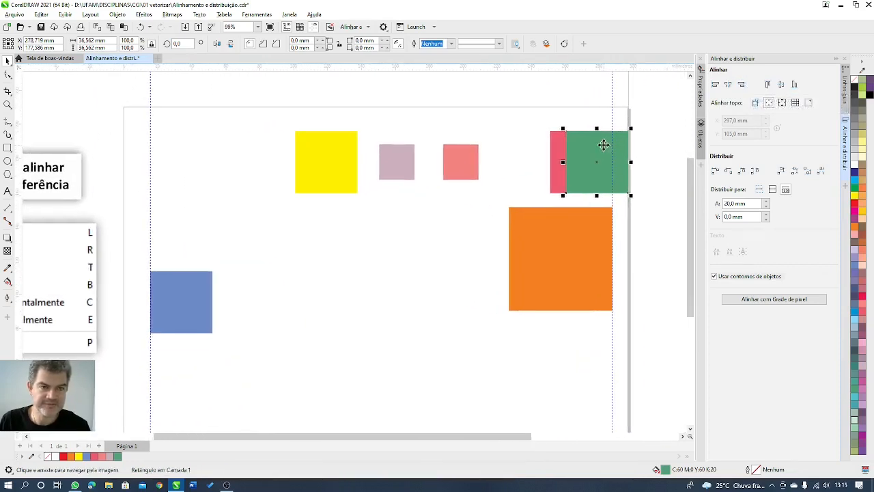
Step: Hide the guidelines and align the green square to the page's top edge, finishing at the bottom edge
click(315, 27)
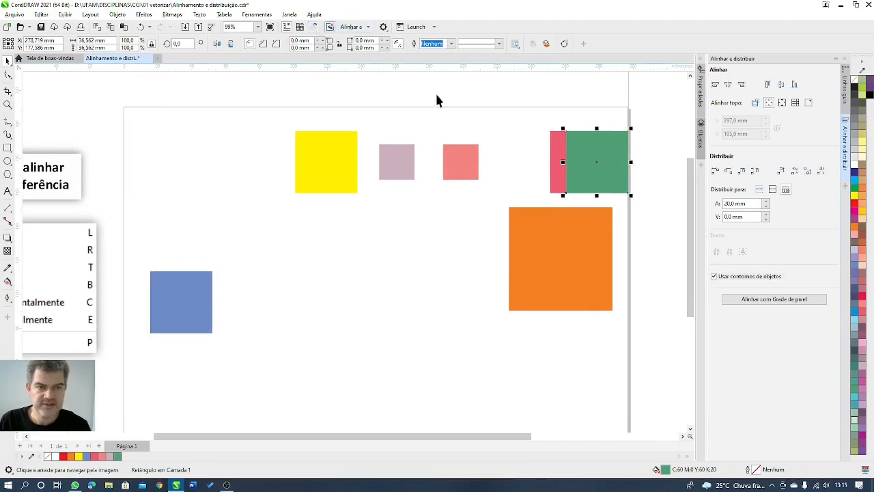
click(767, 85)
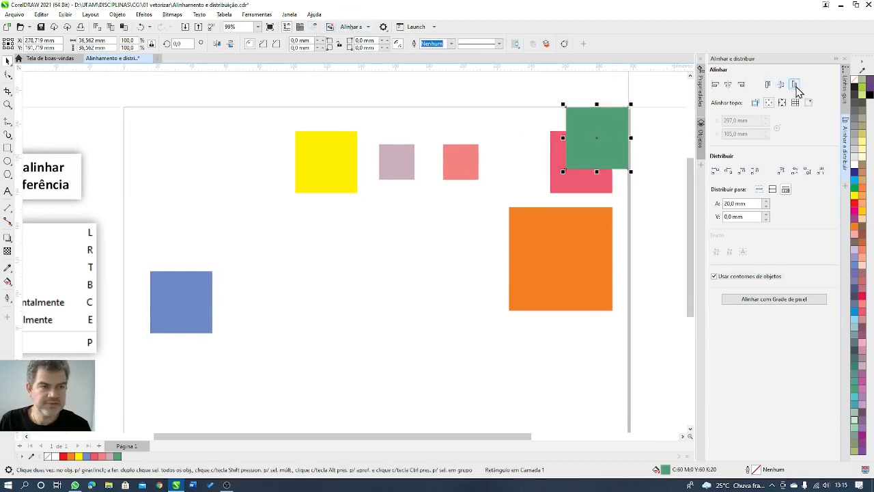
click(795, 86)
scroll(624, 214, down, 1)
scroll(628, 150, down, 2)
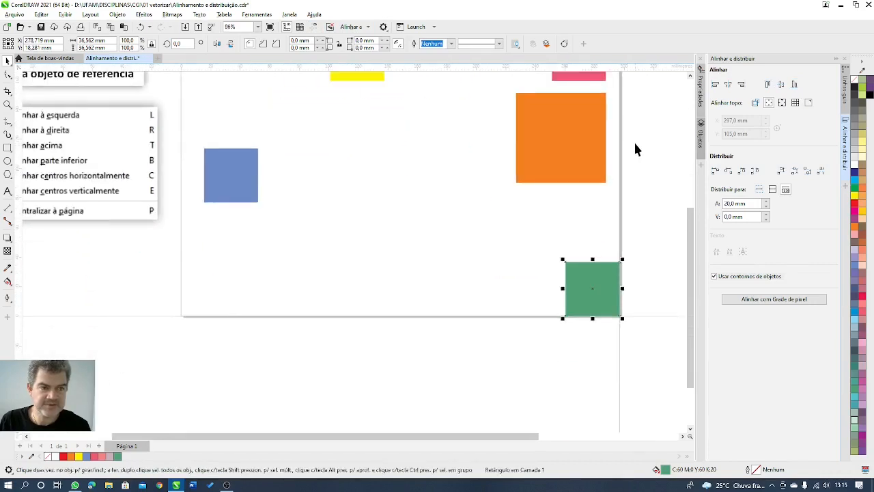
drag(607, 165, 635, 236)
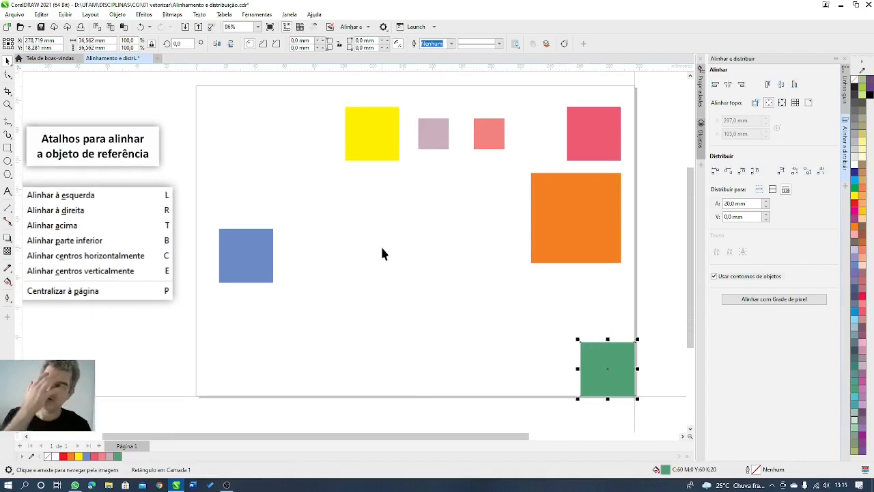
Step: Align the large orange square to the page's right edge, and center it horizontally and vertically using the page center as reference
click(553, 206)
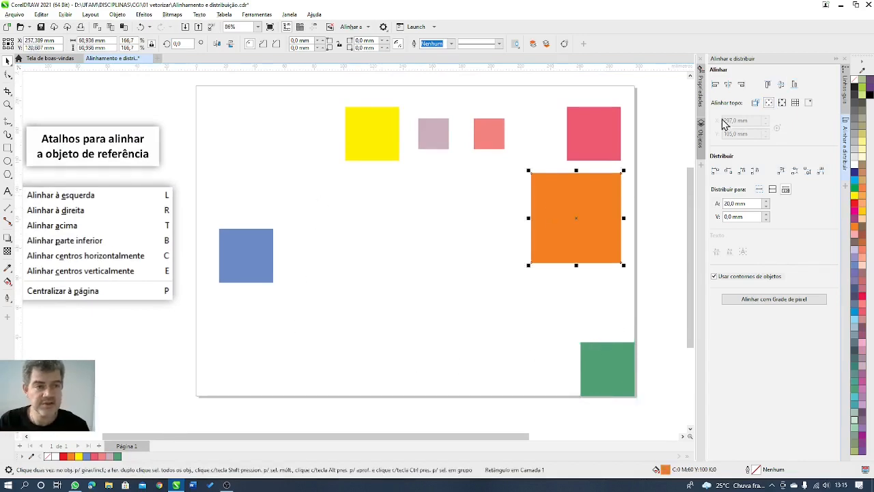
click(741, 85)
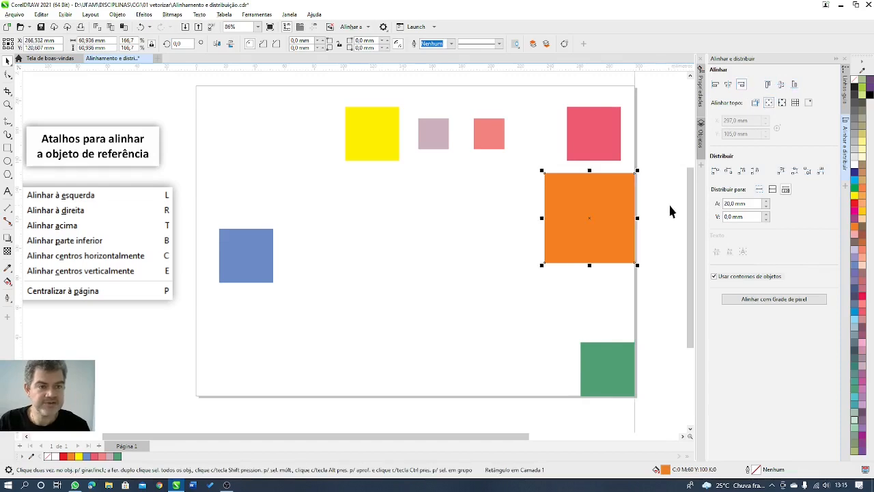
click(781, 103)
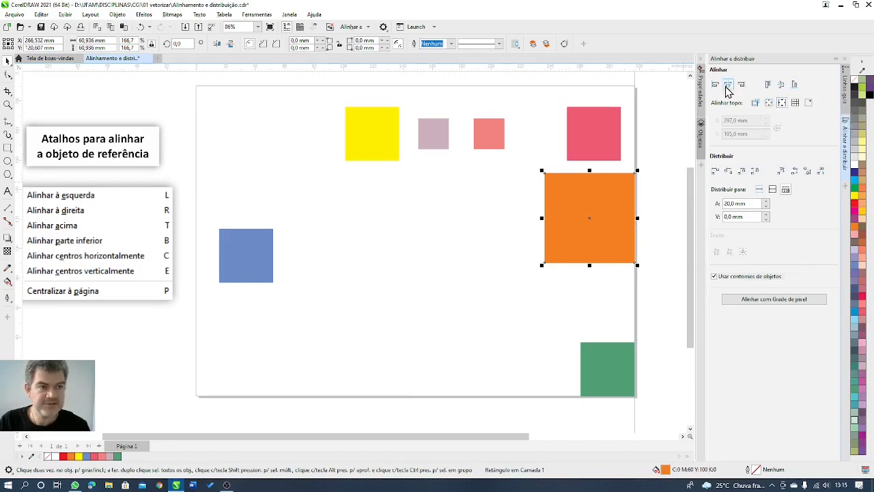
click(729, 85)
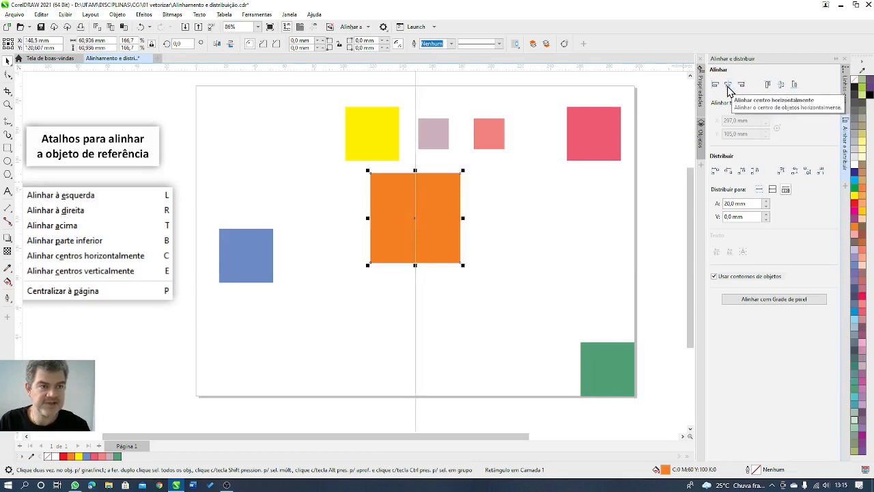
click(781, 84)
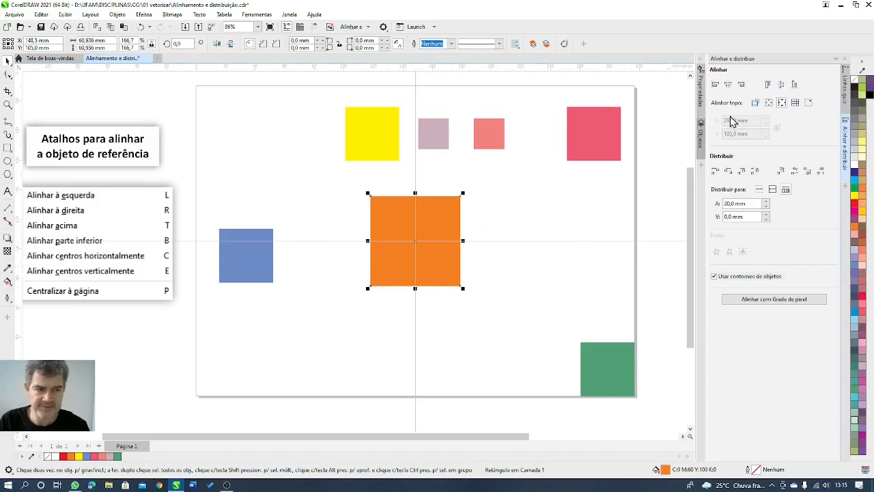
Step: Align the orange square's left and top edges to the page center
click(716, 90)
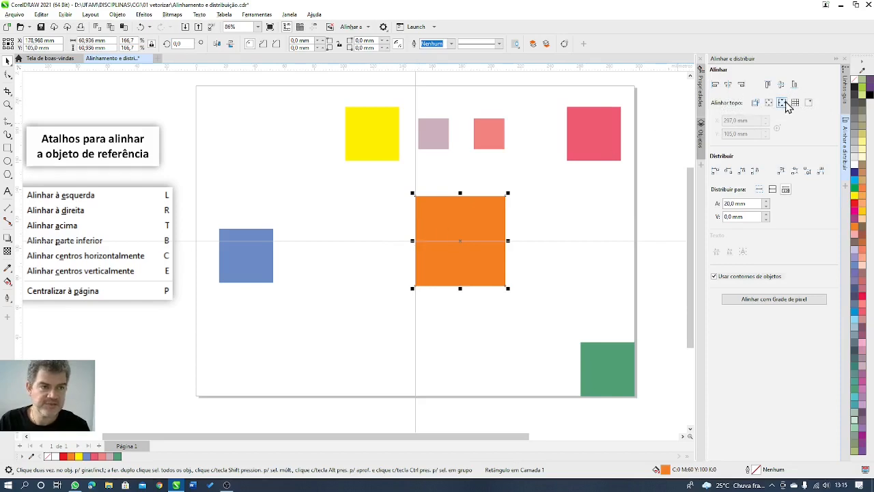
click(767, 84)
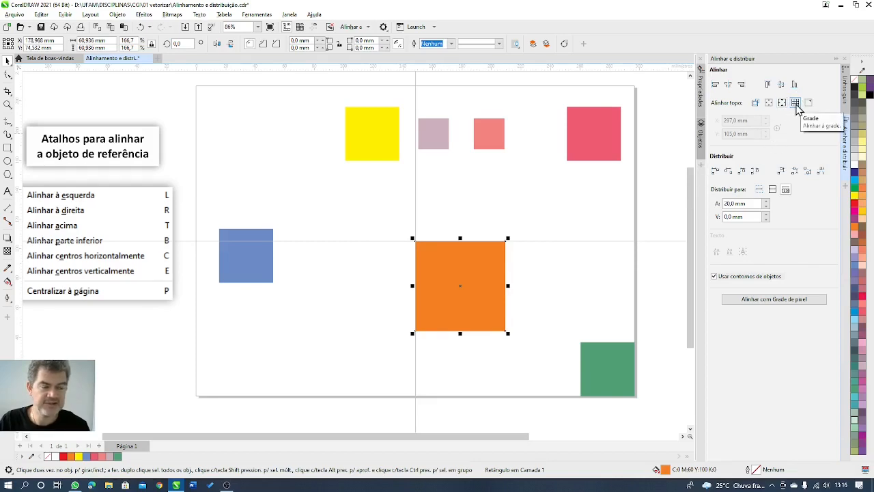
Step: Show the grid across the drawing area and examine its spacing up close
click(64, 14)
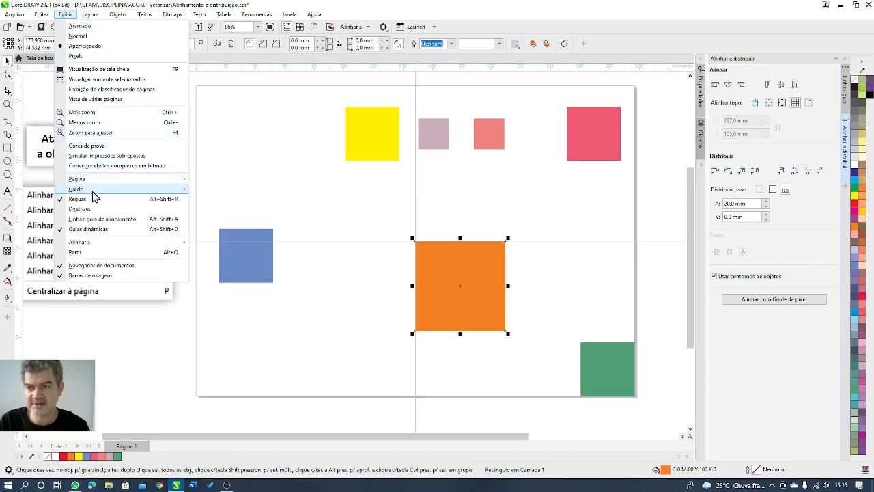
mouse_move(95, 191)
click(232, 190)
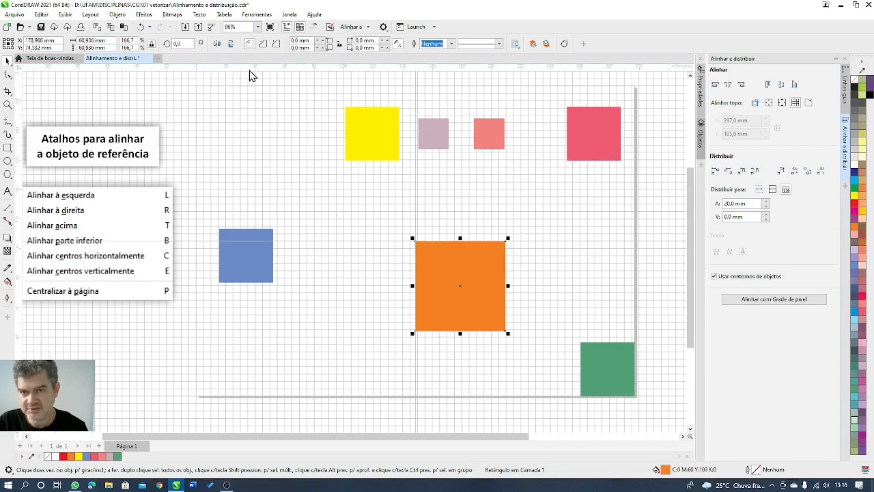
scroll(215, 81, up, 4)
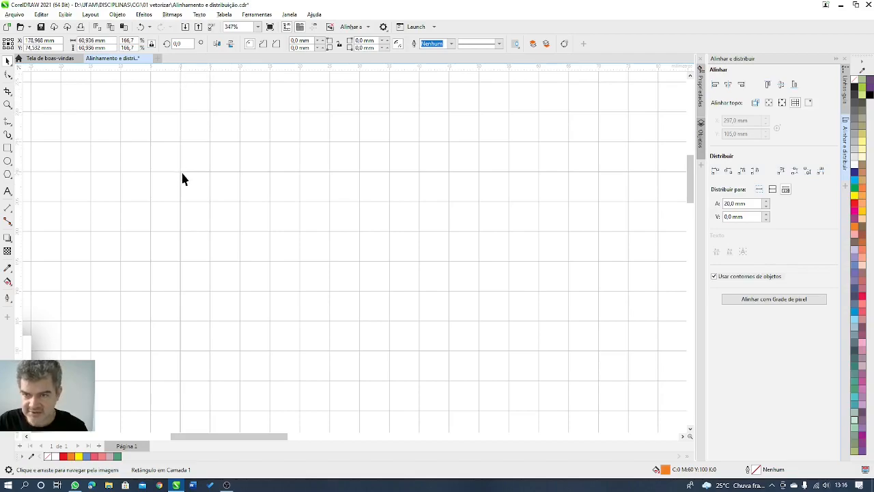
scroll(181, 179, down, 5)
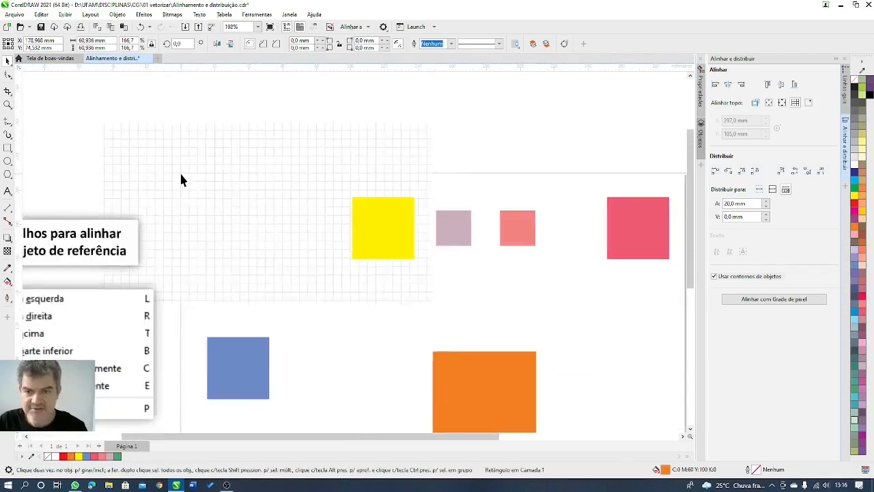
drag(229, 216, 250, 155)
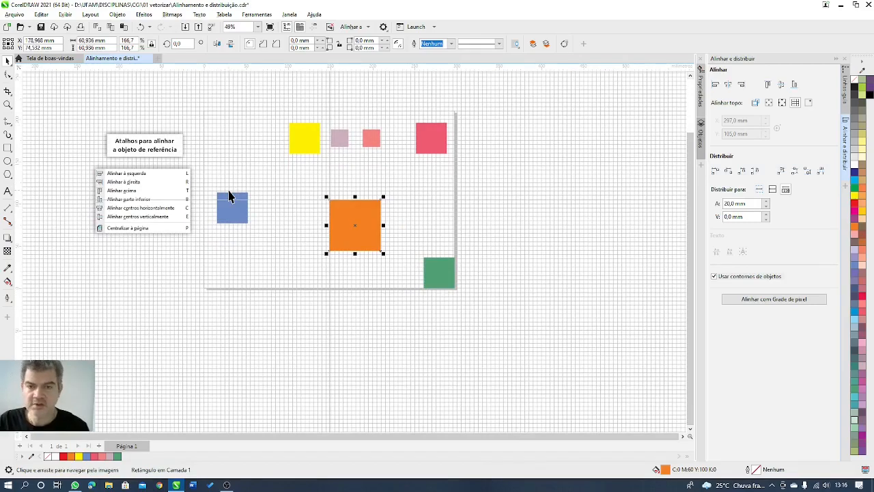
Step: Align the yellow square's top edge to the grid, using the grid as reference
scroll(383, 171, up, 3)
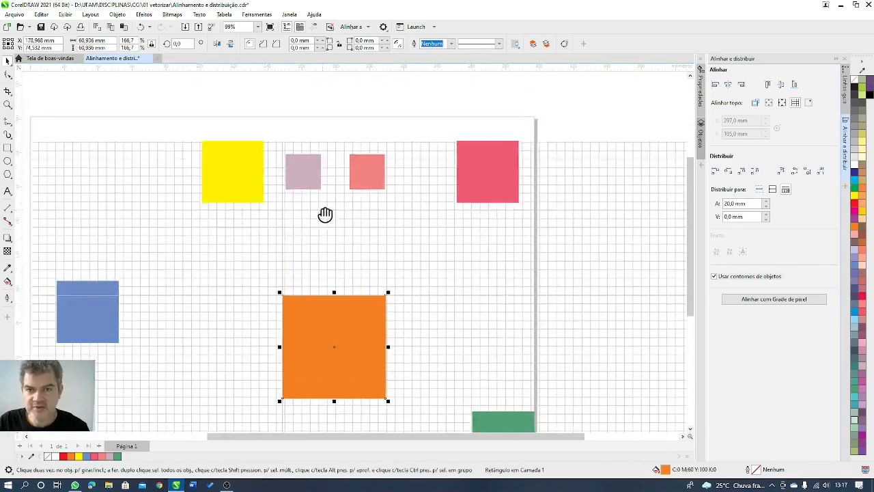
scroll(345, 198, up, 2)
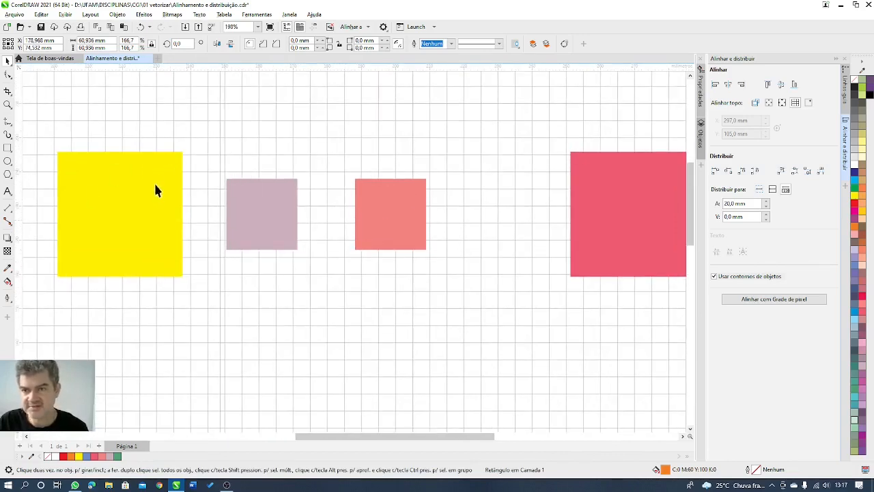
click(86, 168)
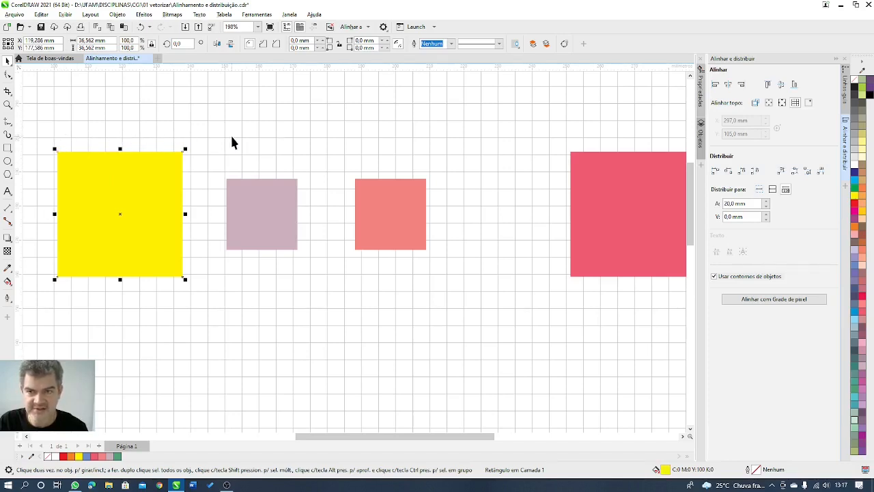
click(767, 84)
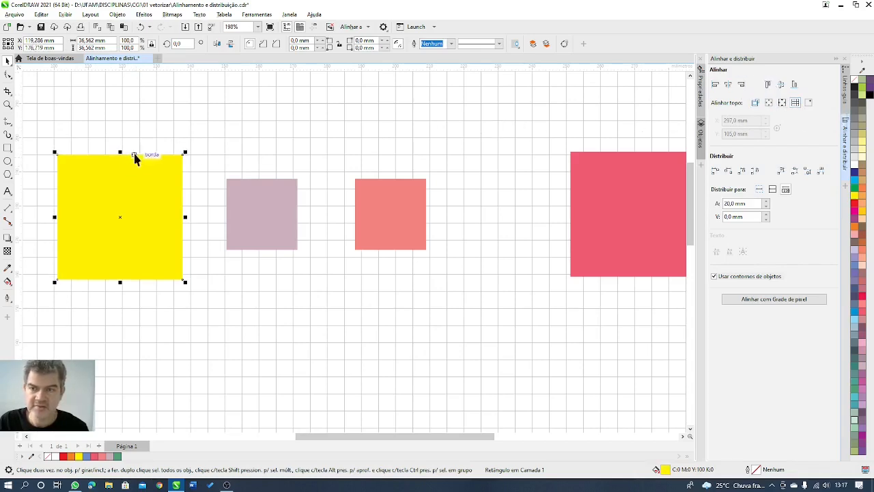
Step: Move the yellow square slightly upward off the grid line and align its top and left edges to the grid
drag(150, 168, 148, 155)
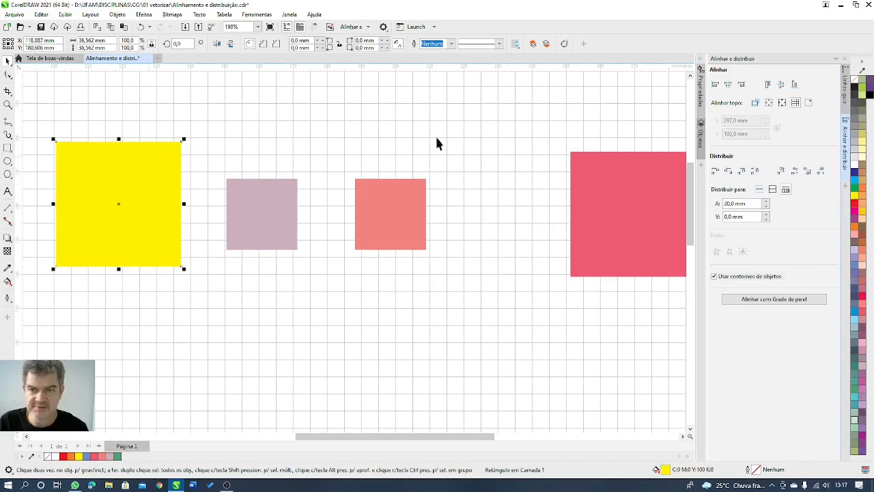
click(770, 87)
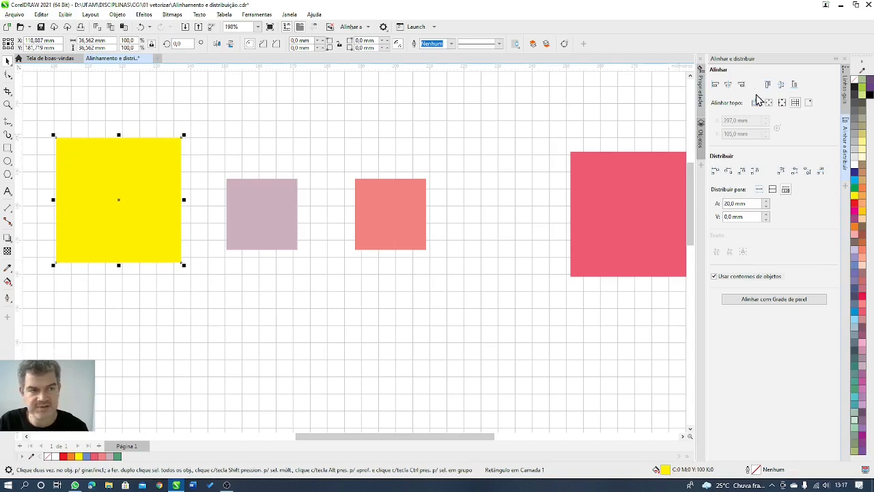
click(715, 84)
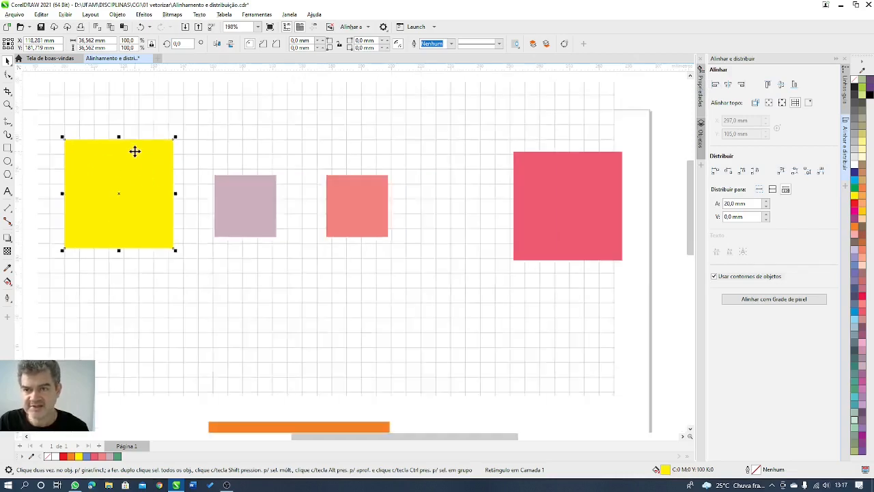
Step: Align the mauve square's top edge with the yellow square's top edge, using the yellow square as reference
scroll(134, 151, down, 3)
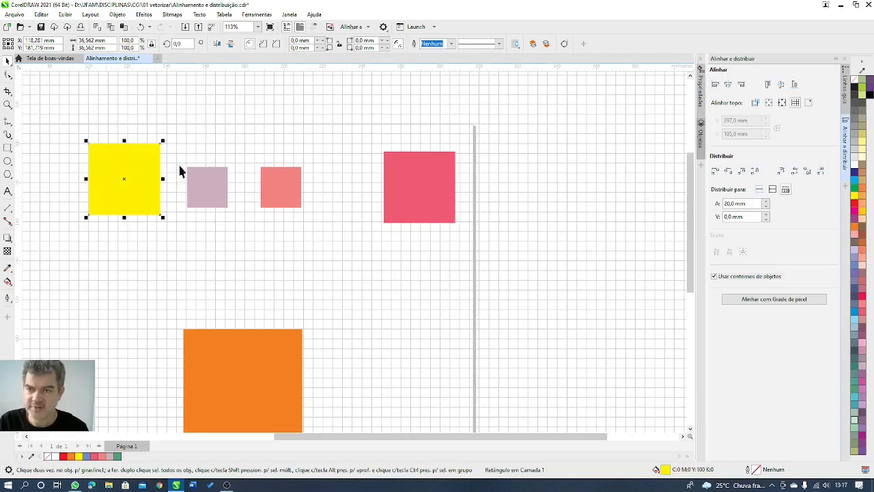
click(206, 187)
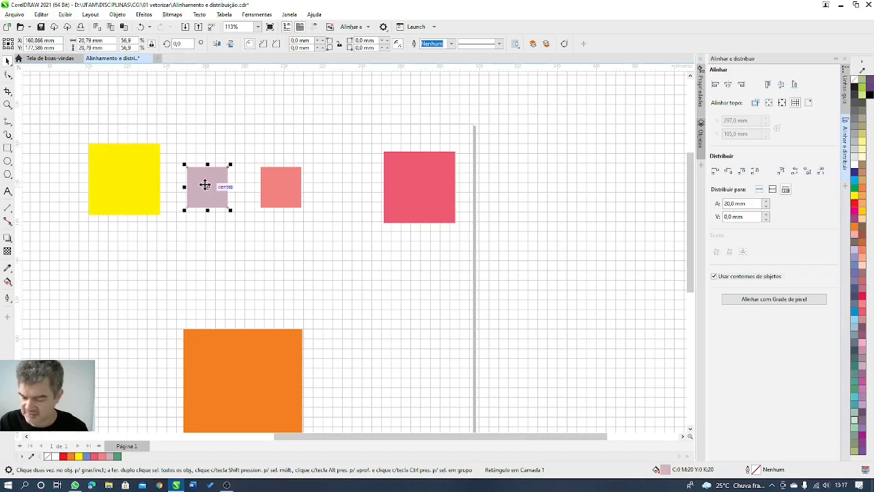
shift+click(130, 172)
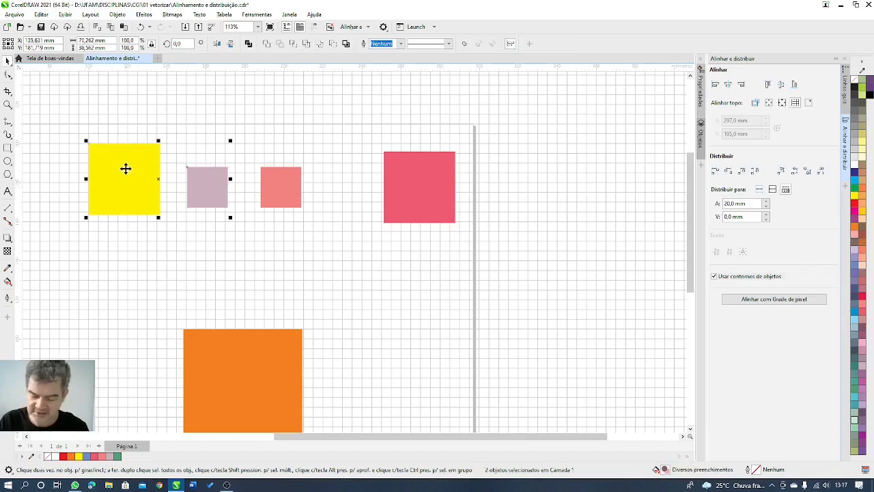
key(t)
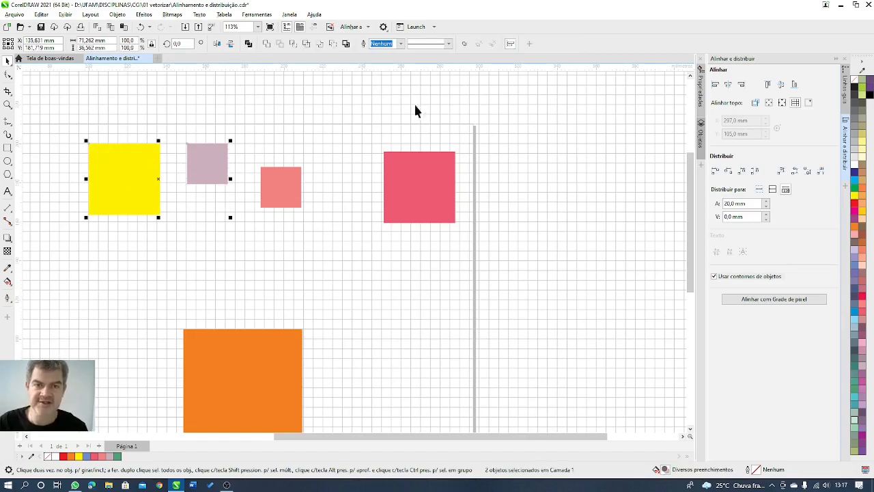
Step: Add a horizontal guideline along the yellow square's top edge and turn on the display of guidelines
drag(240, 148, 400, 154)
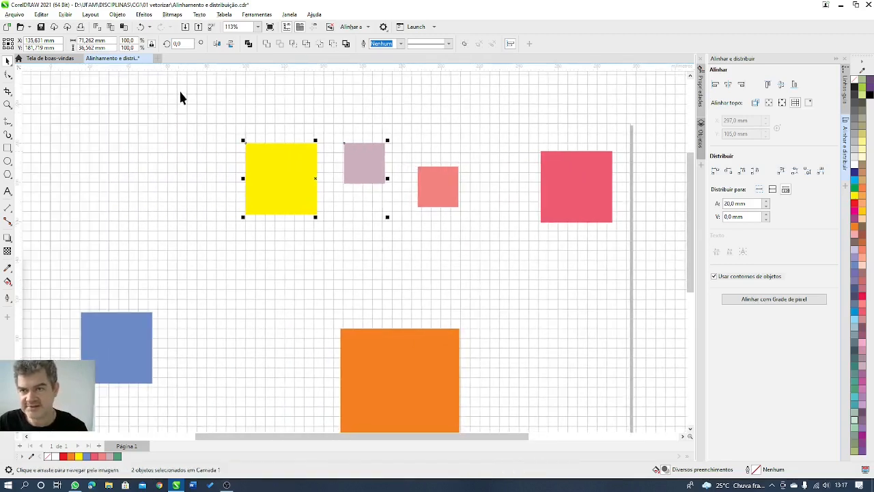
drag(131, 109, 141, 141)
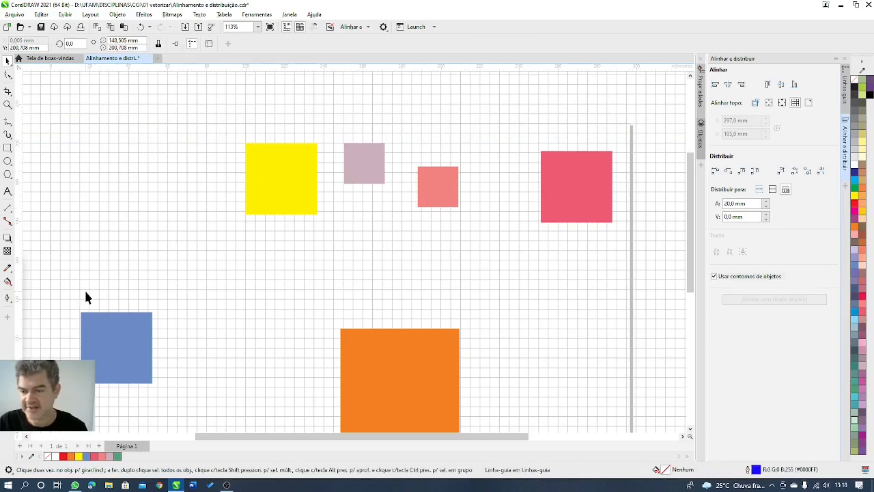
click(312, 28)
click(132, 142)
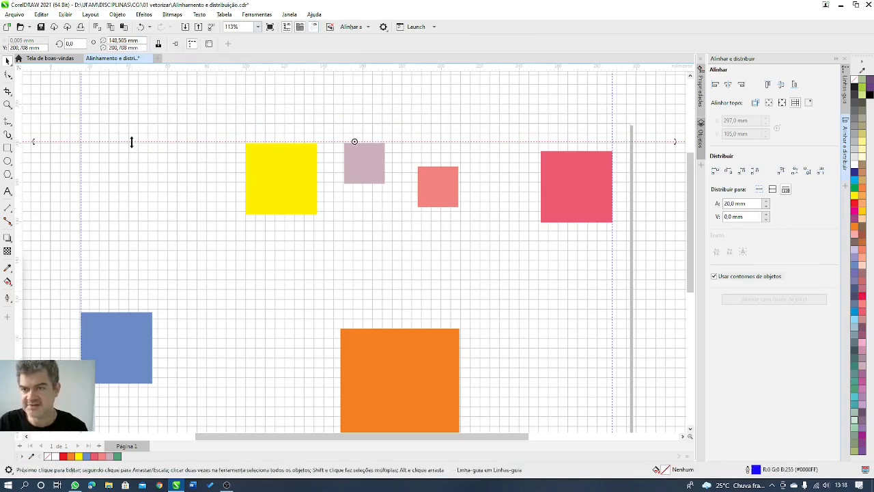
click(131, 141)
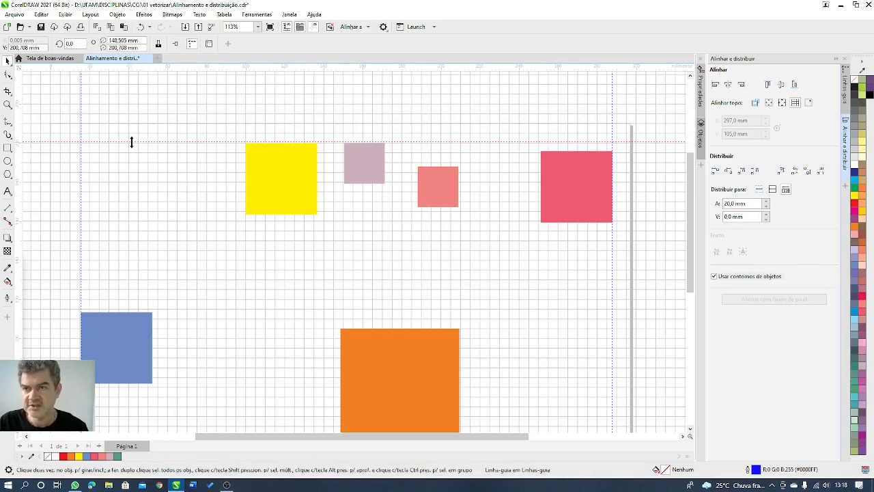
Step: Set the Y coordinate of the horizontal guideline's rotation center to 200,0 mm
double_click(121, 47)
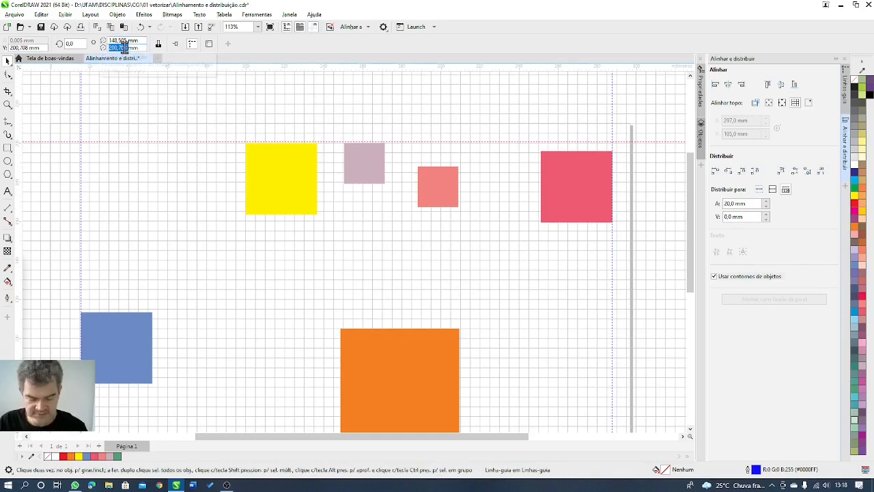
text(0)
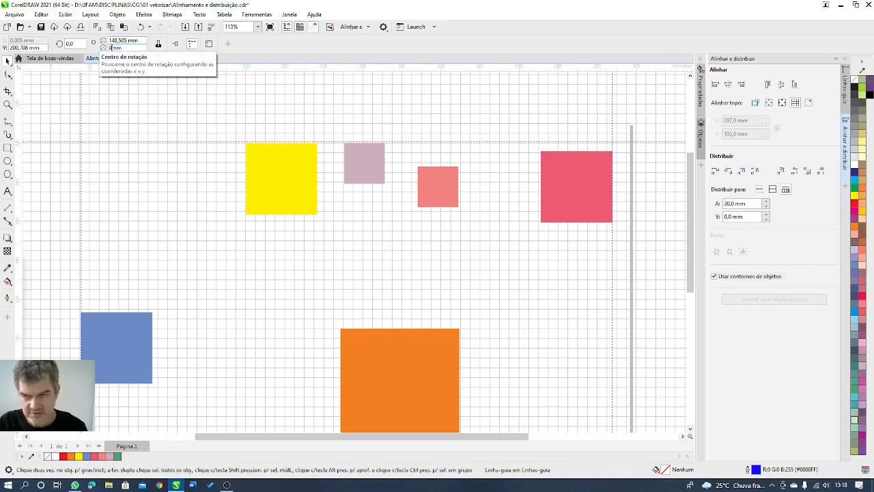
text(00,0)
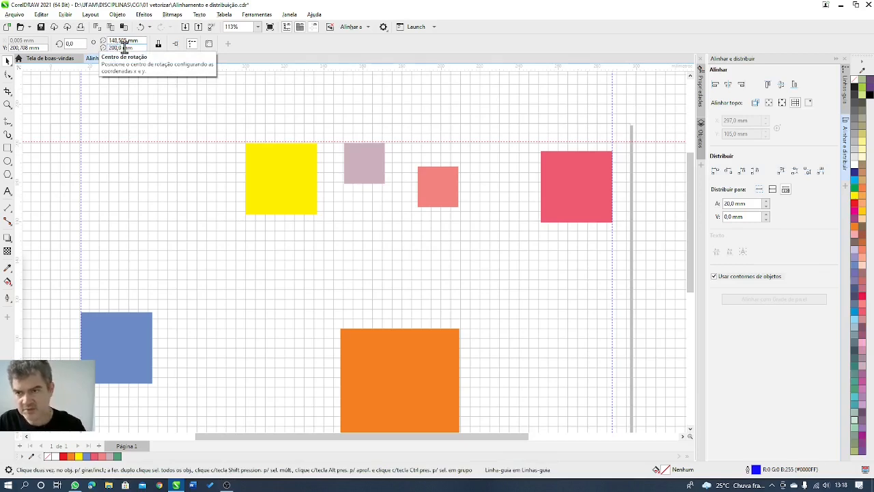
Step: Set the horizontal guideline's Y position to 200 mm
click(101, 142)
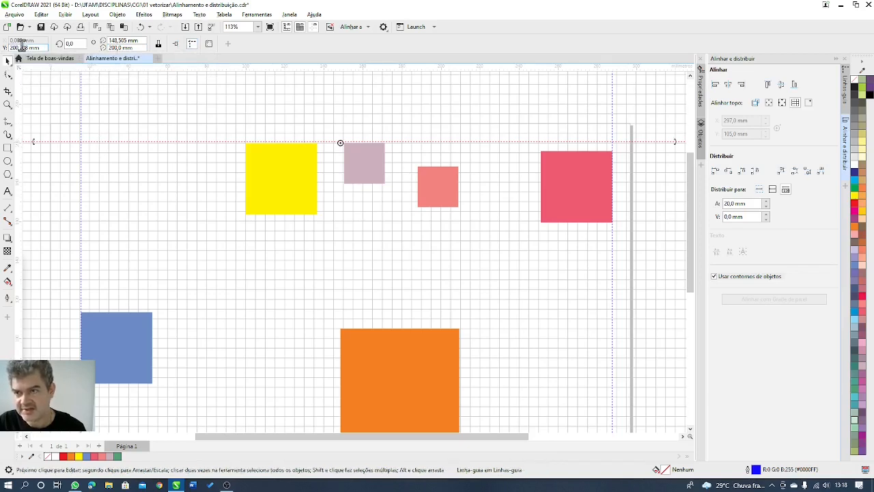
double_click(20, 48)
text(20)
key(Return)
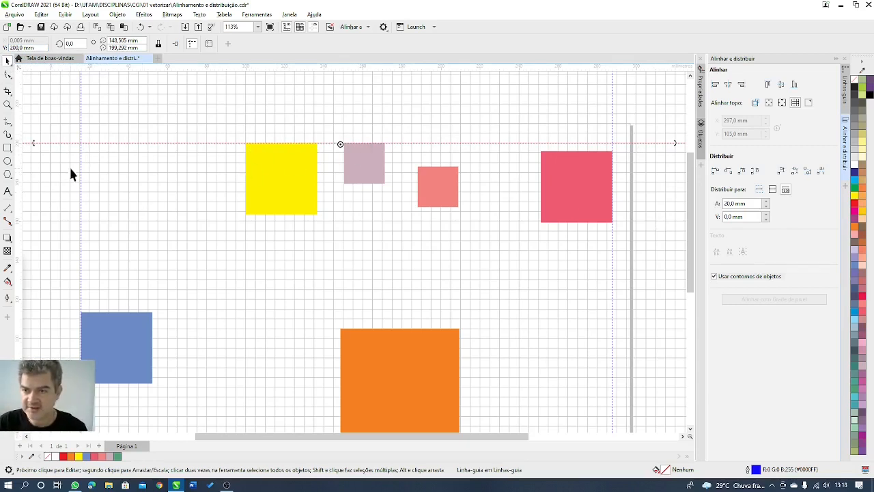
Step: Set the X position of the vertical guideline beside the blue square to 15 mm
click(80, 293)
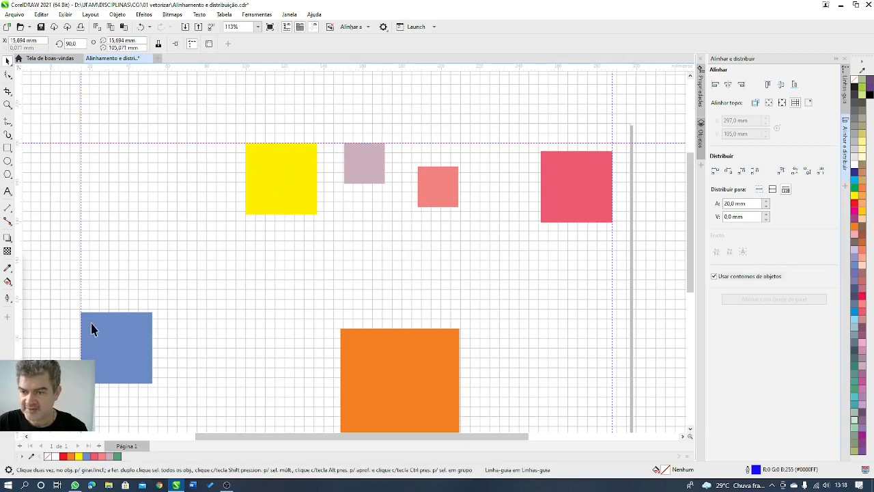
double_click(20, 40)
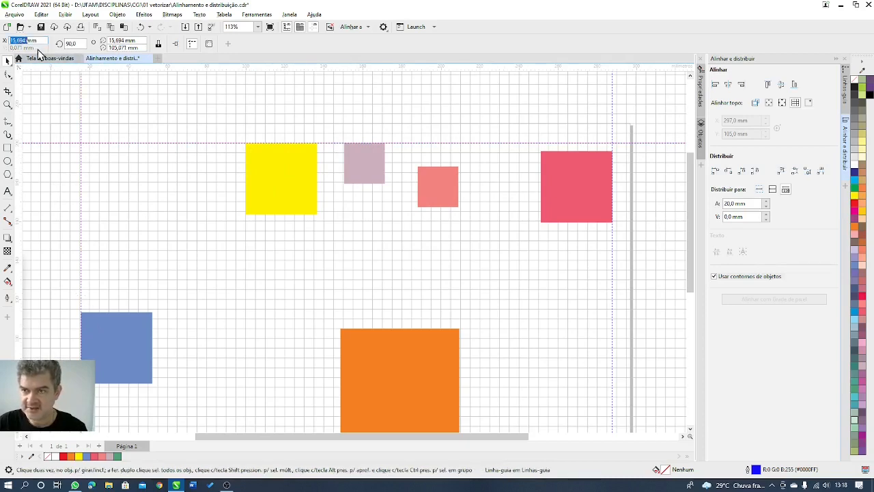
text(1)
text(5)
key(Return)
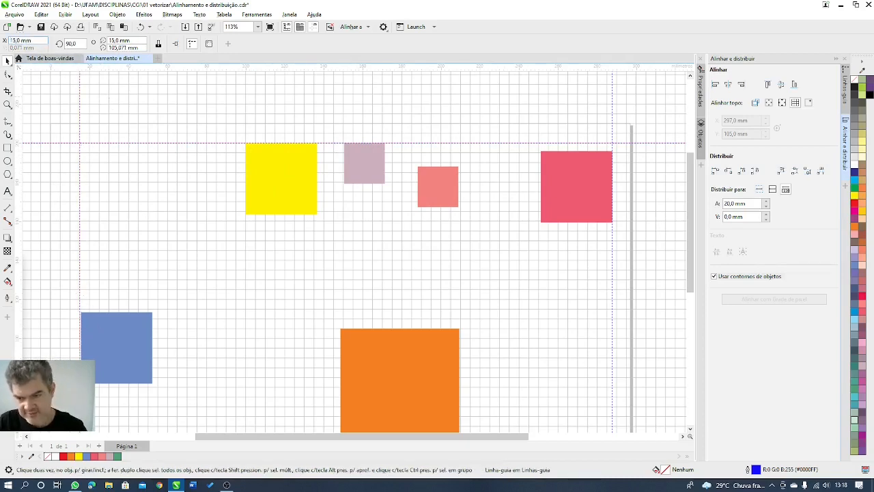
Step: Align the blue square's left edge to the grid line under the vertical guideline and check the edge up close
click(109, 351)
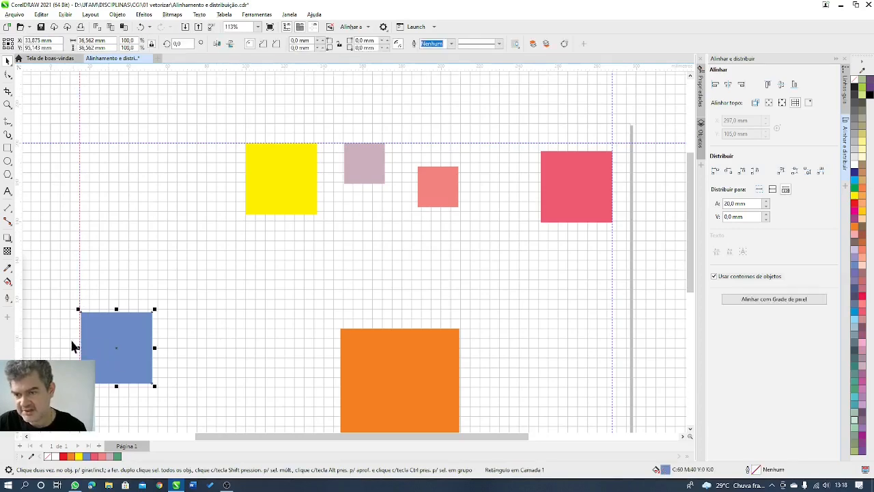
scroll(75, 341, up, 2)
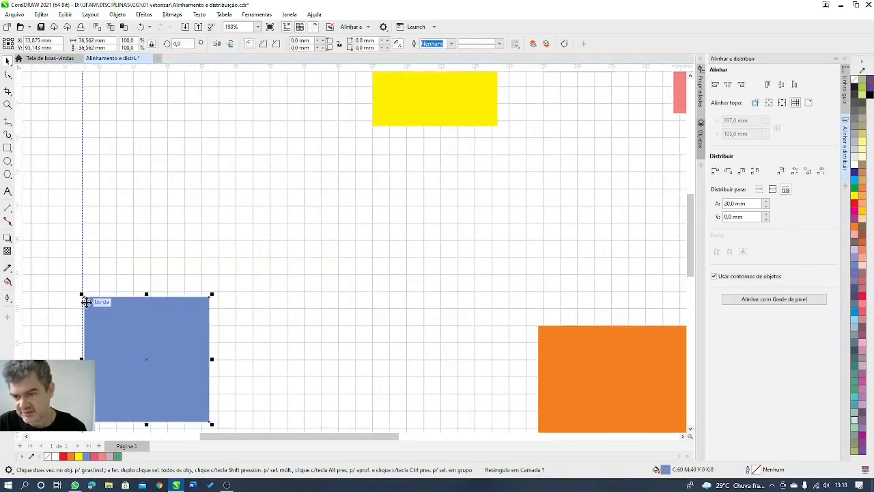
click(351, 27)
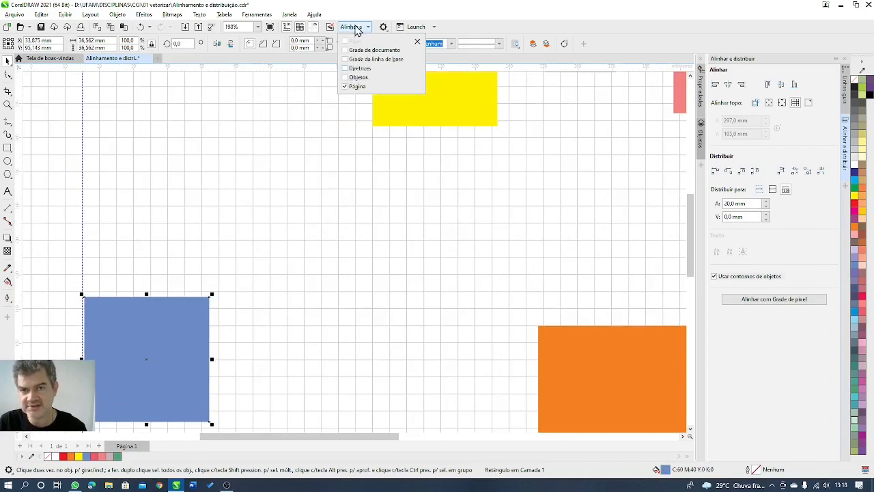
click(353, 28)
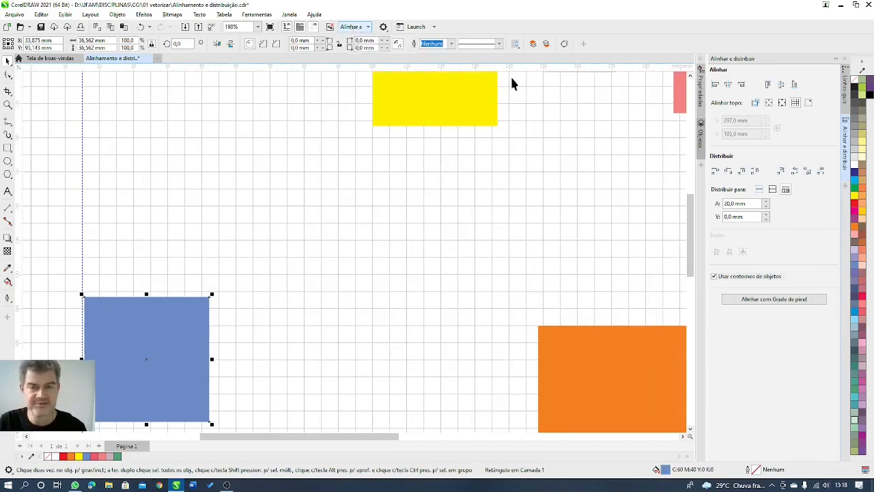
click(715, 85)
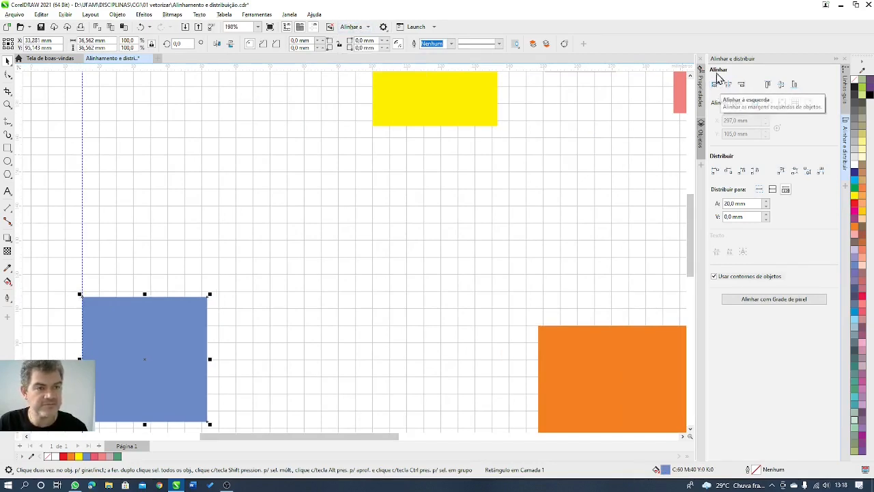
scroll(83, 308, up, 1)
scroll(83, 308, up, 3)
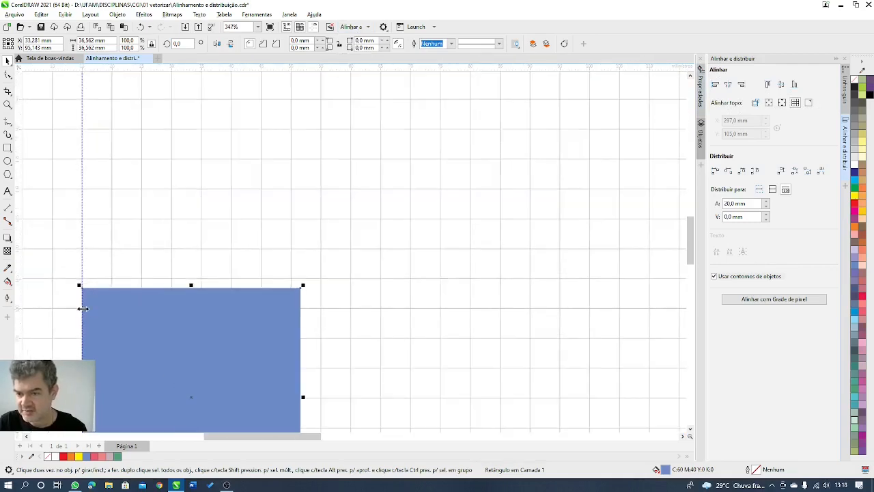
scroll(83, 308, down, 8)
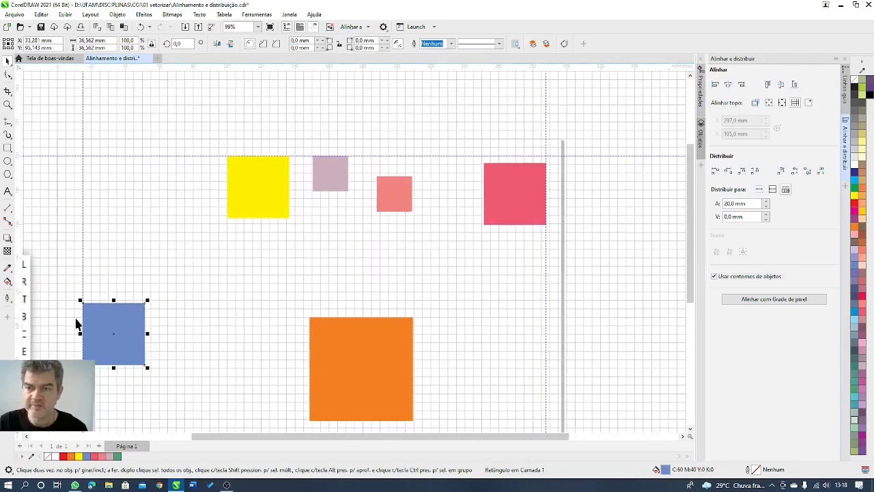
Step: Add a horizontal guideline near the page's lower edge and set its Y position to 10 mm
drag(143, 274, 215, 229)
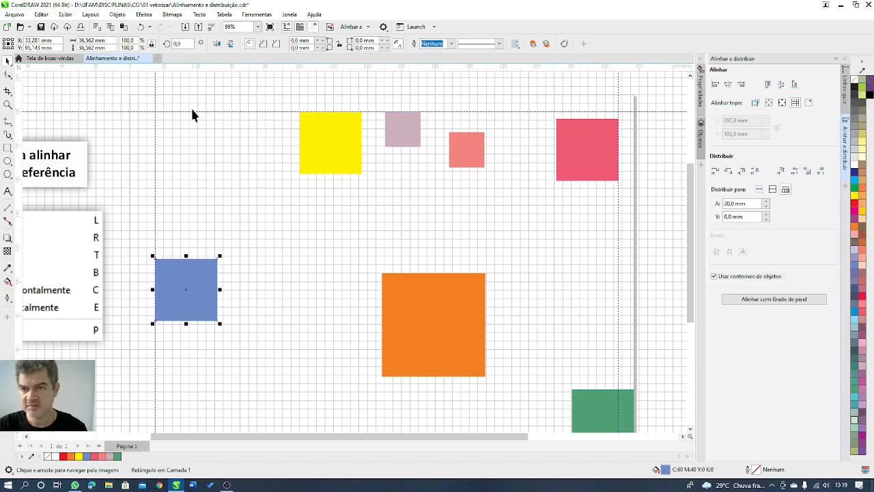
drag(192, 111, 197, 396)
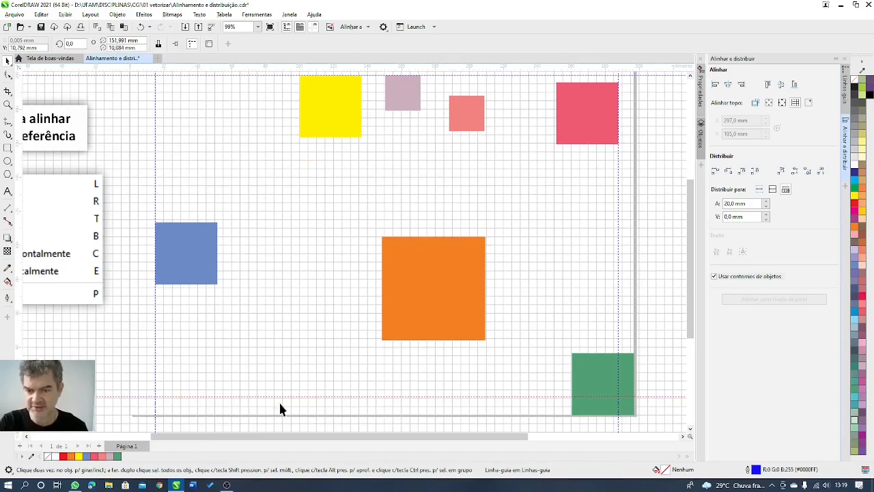
double_click(24, 49)
text(10)
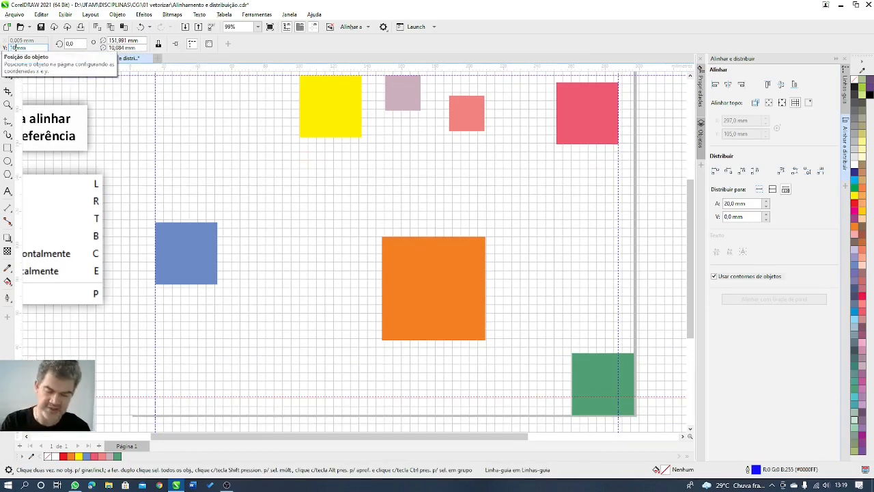
key(Return)
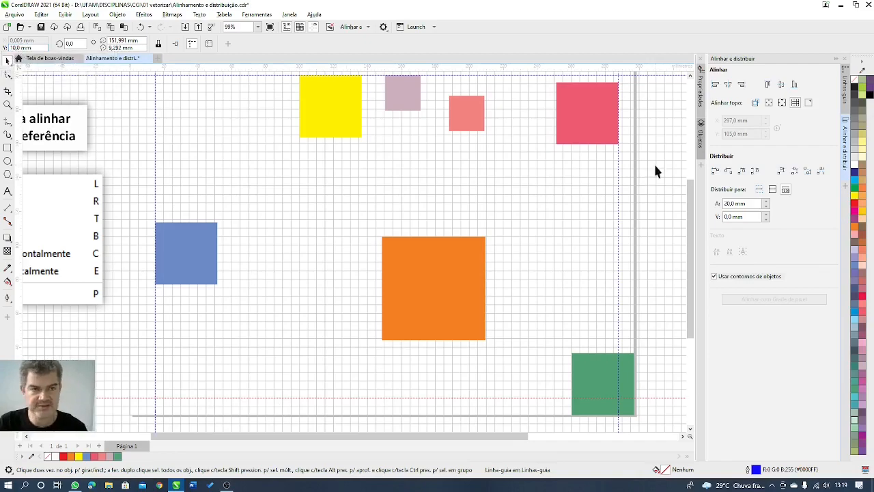
Step: Move the green square away from the page corner, close to the intersection of the lower and right guidelines
drag(283, 205, 293, 230)
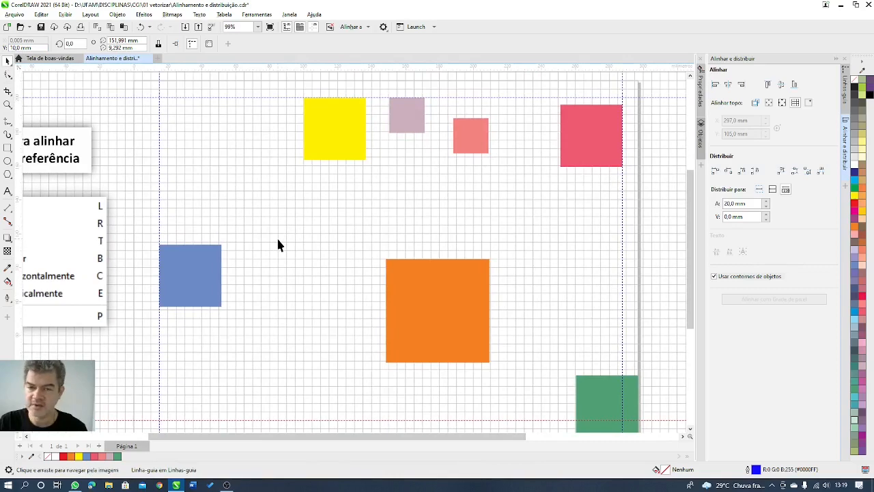
click(594, 407)
drag(642, 411, 630, 342)
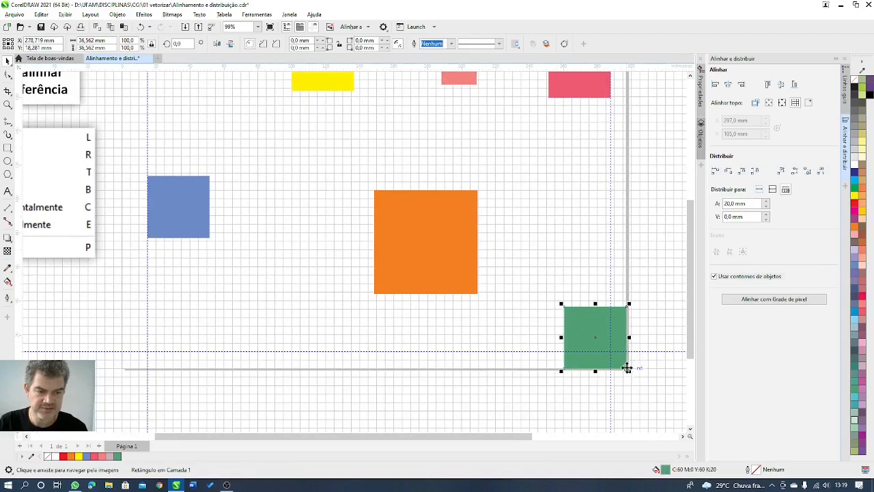
drag(628, 372, 613, 354)
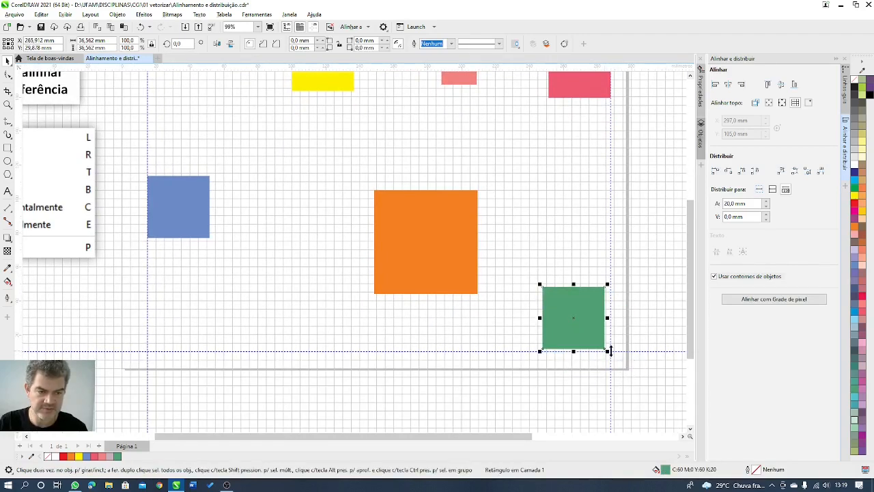
Step: Turn on snapping to guidelines and snap the green square's lower-right corner to the guideline intersection
click(354, 28)
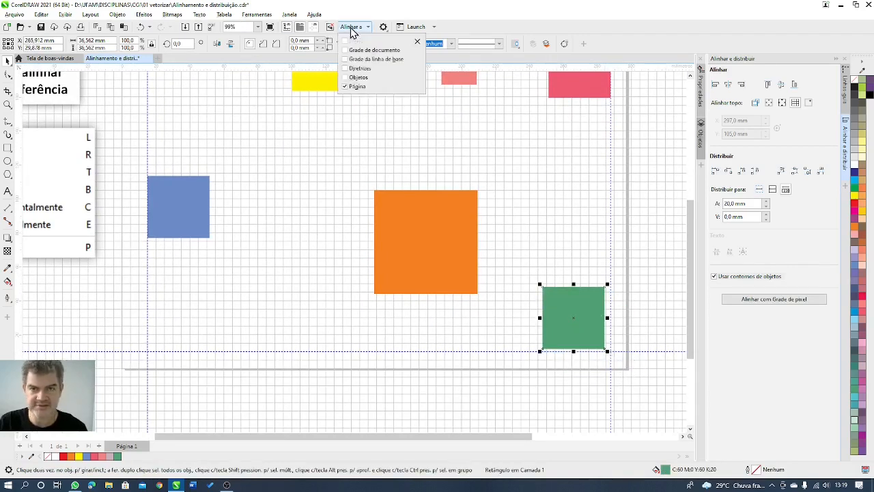
click(360, 68)
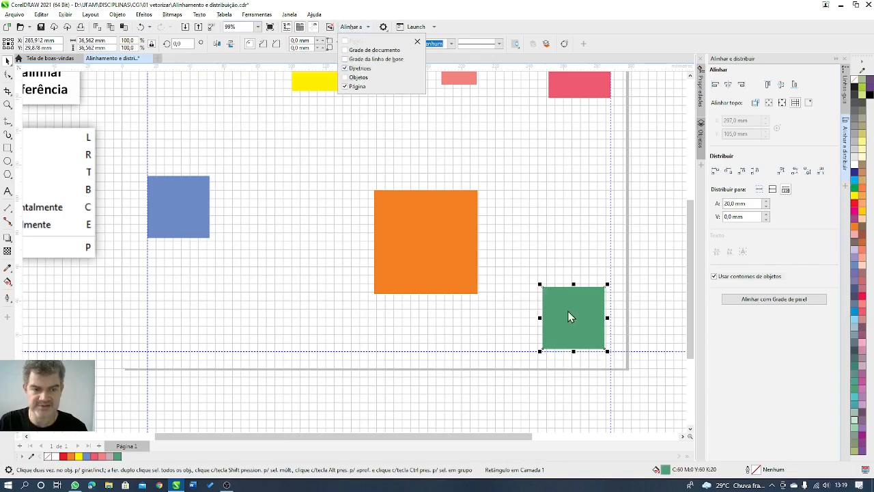
click(606, 352)
drag(607, 355, 612, 354)
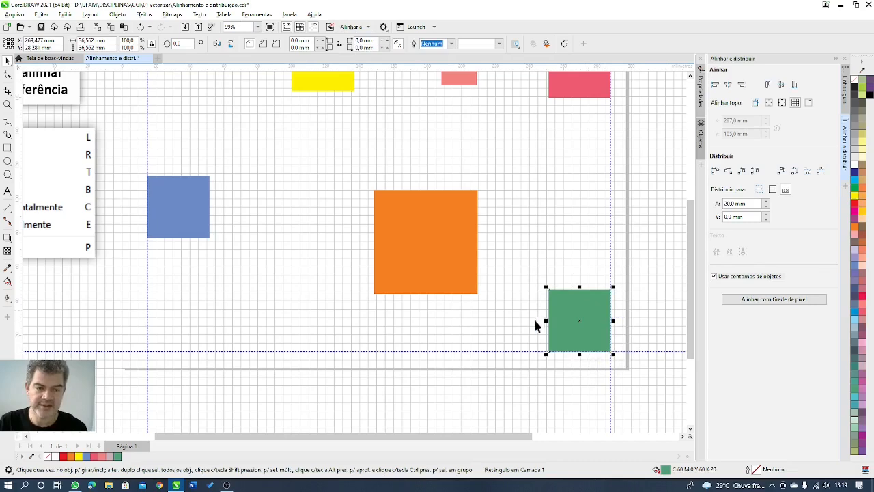
Step: Fit all objects in the view and hide the document grid
key(F4)
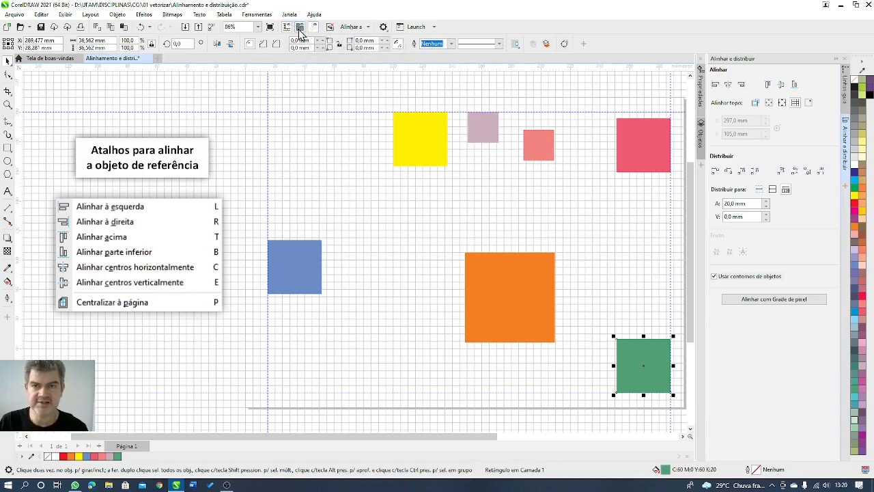
click(300, 27)
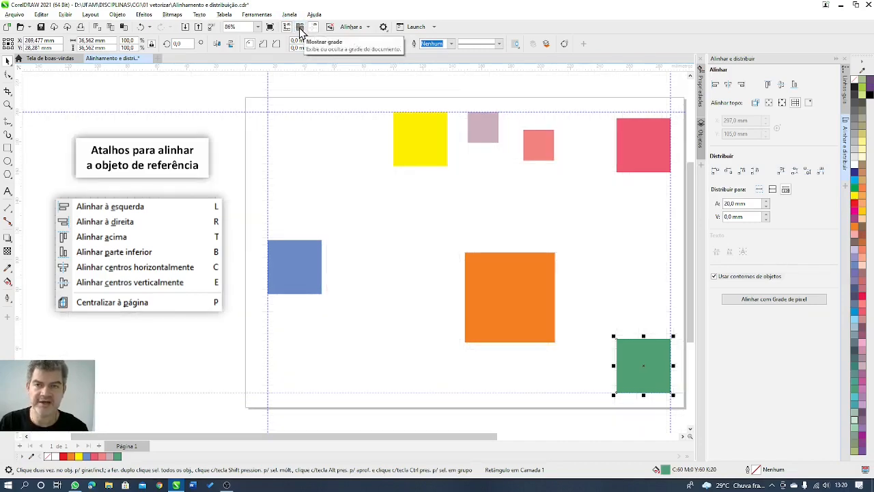
click(300, 27)
click(301, 30)
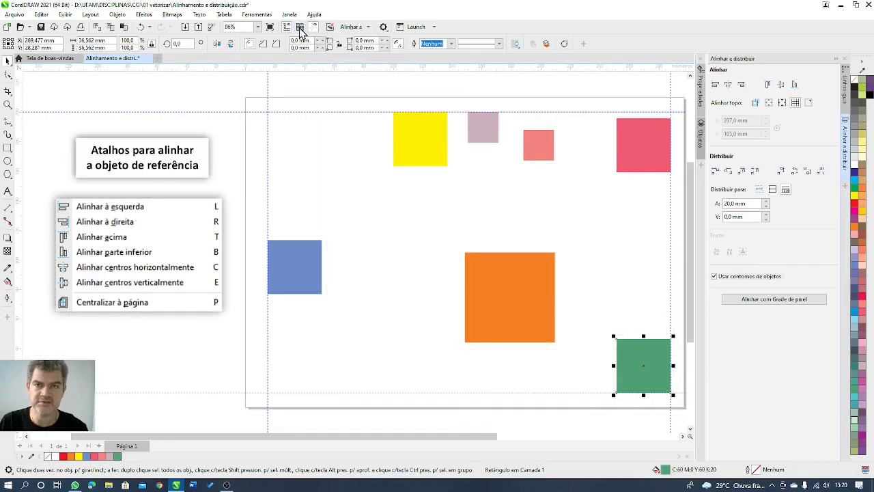
click(288, 32)
click(288, 29)
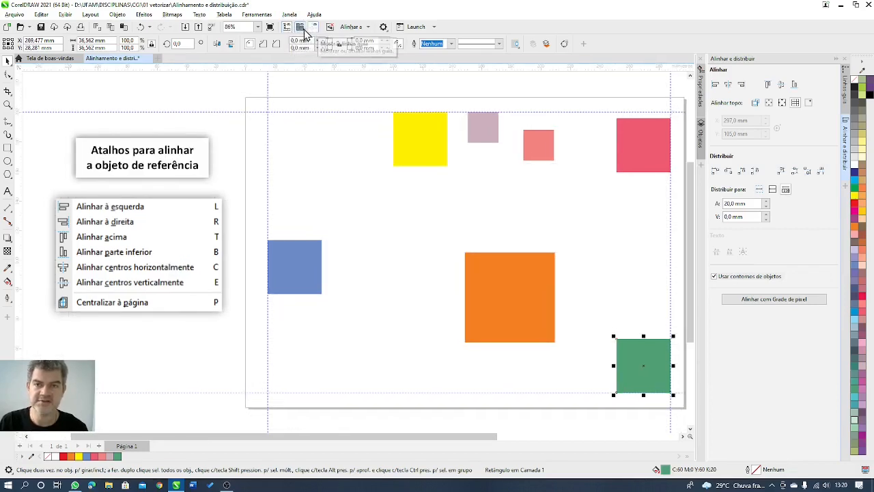
Step: Select the crimson square and set its alignment reference to a specified point picked at the blue square's upper-right corner (X 51.562 mm, Y 113.424 mm)
click(652, 211)
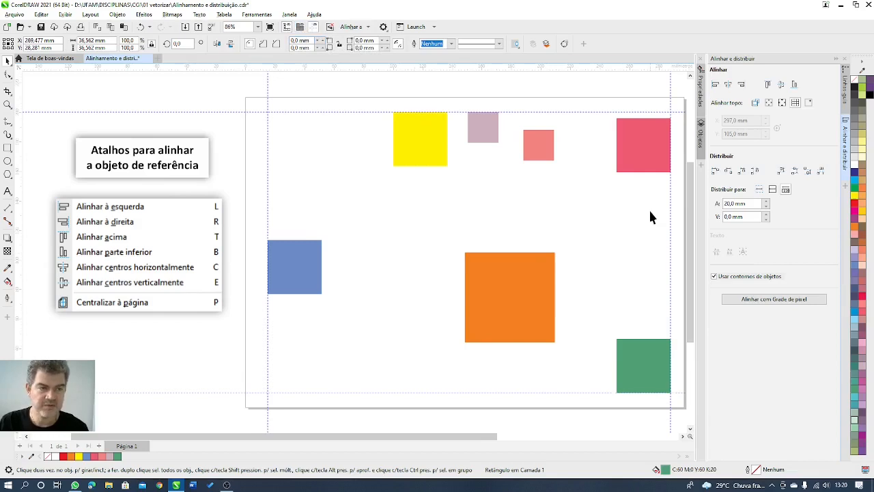
click(618, 146)
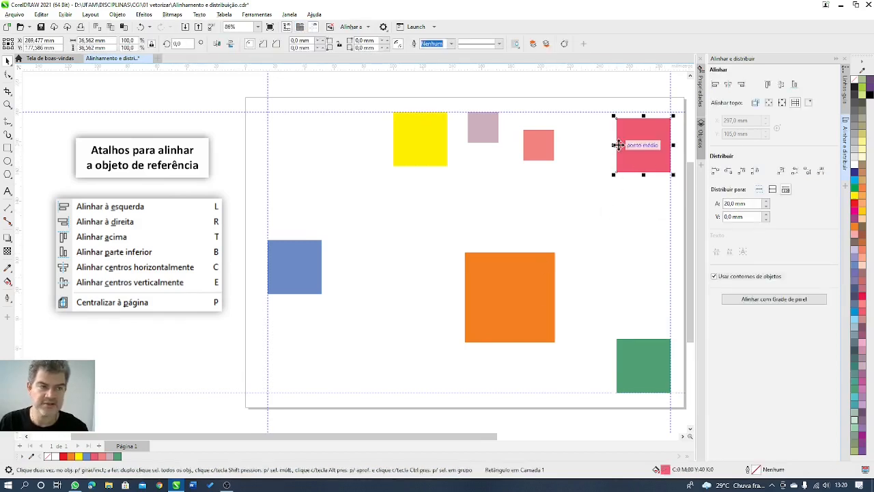
click(808, 103)
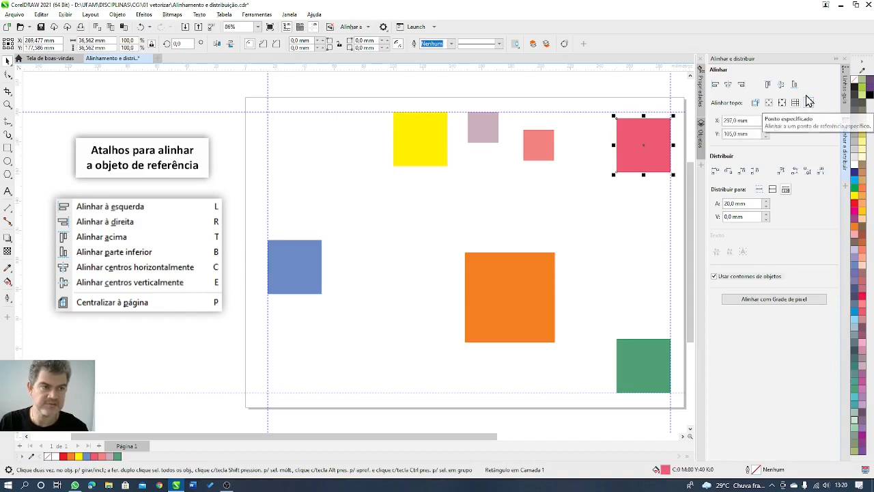
click(808, 104)
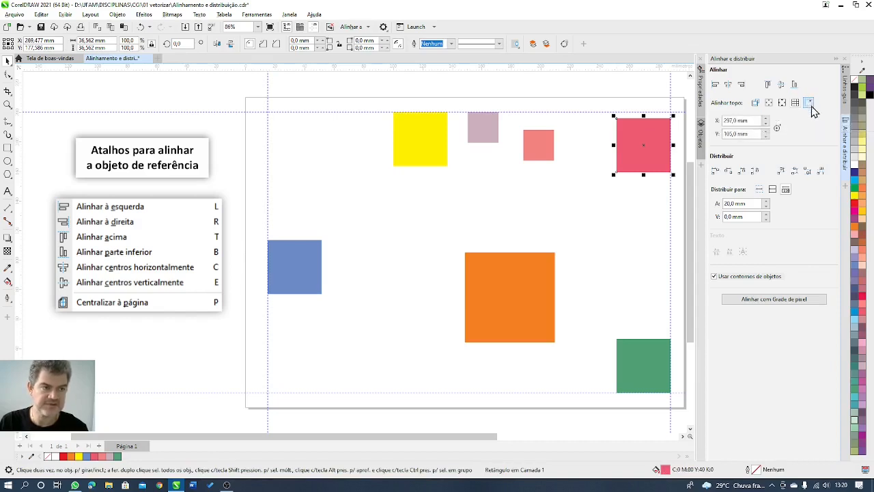
click(778, 129)
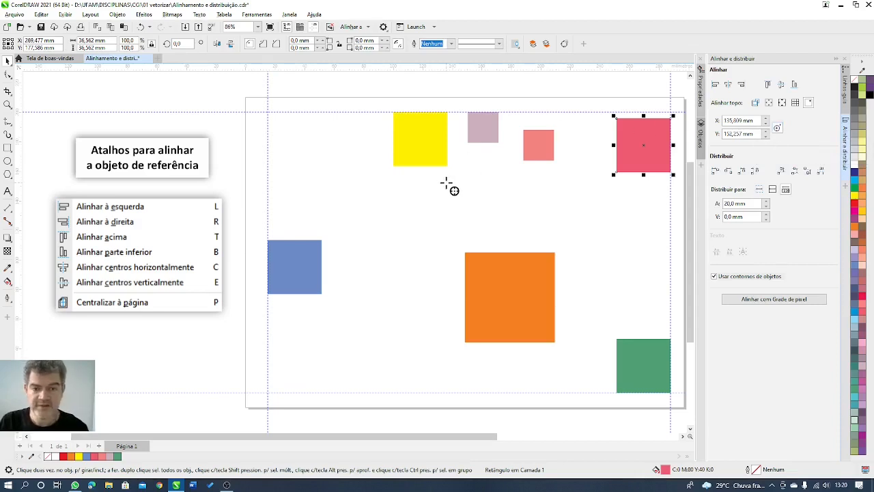
click(320, 240)
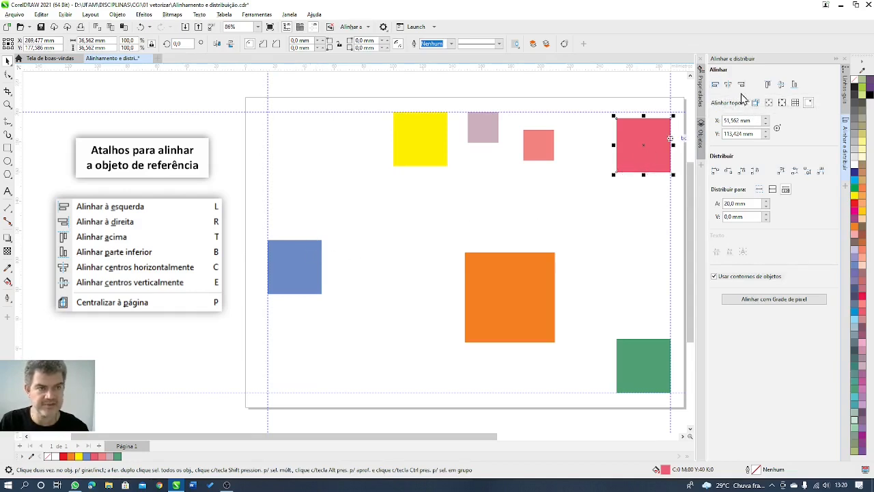
Step: Align the crimson square's bottom and left edges to the specified point on the blue square, and deselect it
click(795, 88)
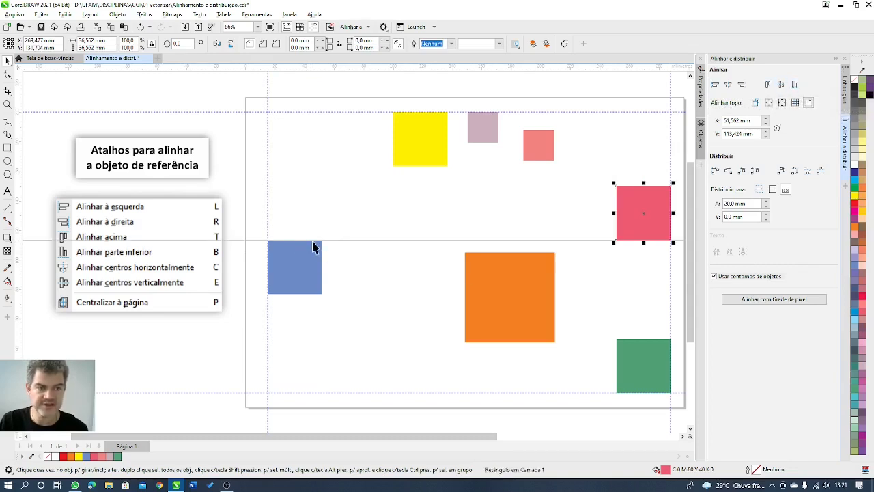
click(715, 84)
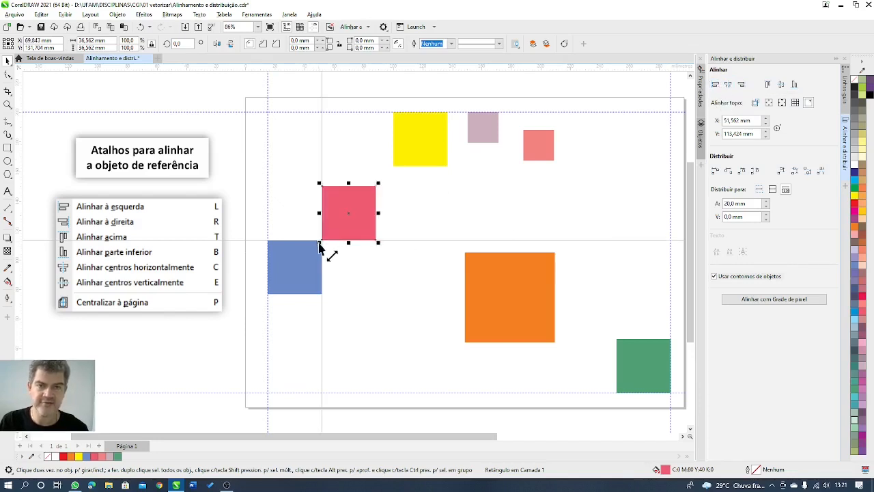
click(332, 281)
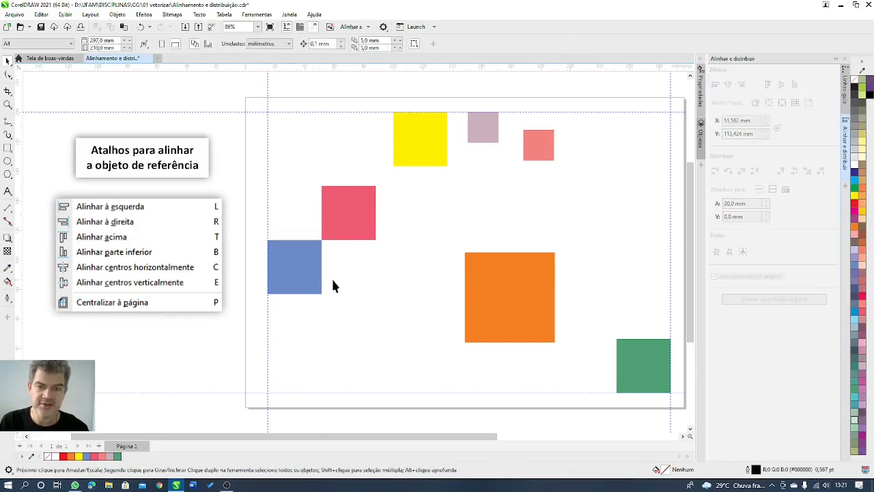
Step: Pick the orange square's upper-right corner as the new specified alignment point (X 209.436 mm, Y 105.0 mm)
click(333, 224)
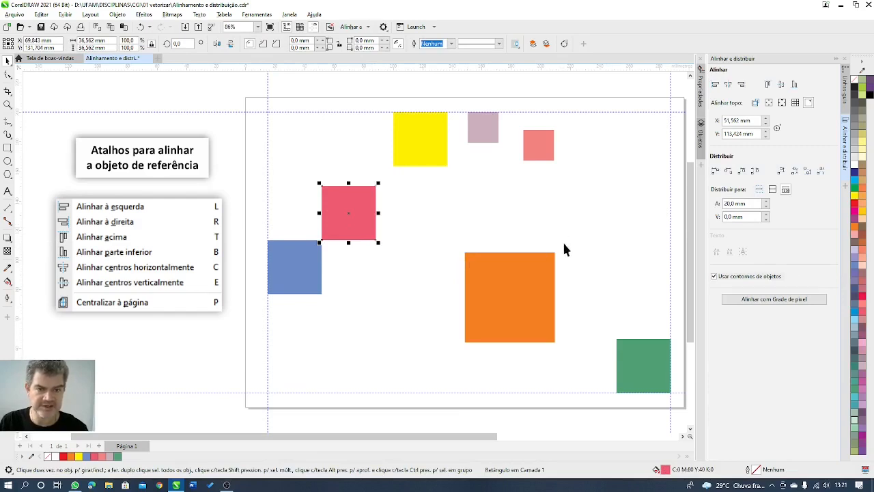
click(778, 130)
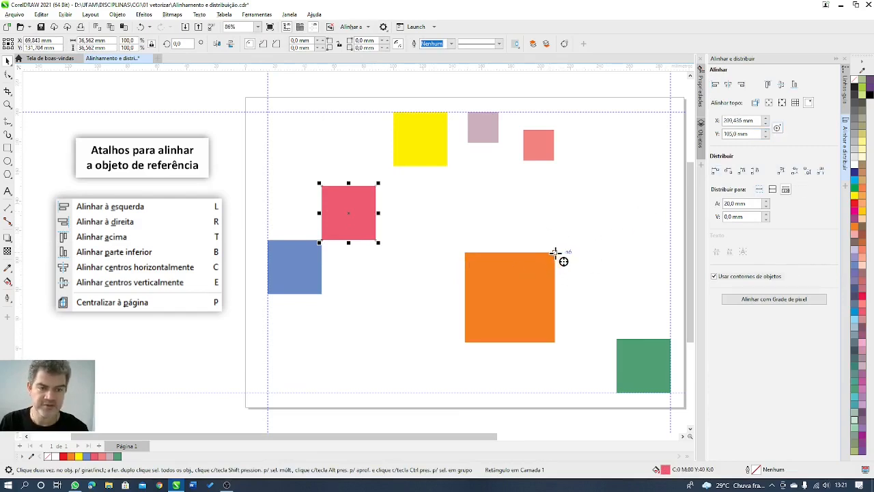
click(555, 254)
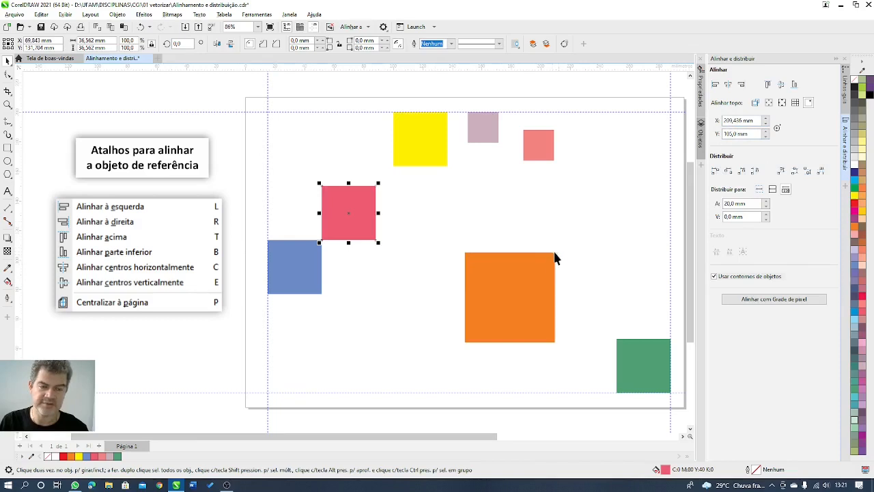
Step: Align the small salmon square's right and bottom edges to the specified point on the orange square
click(550, 139)
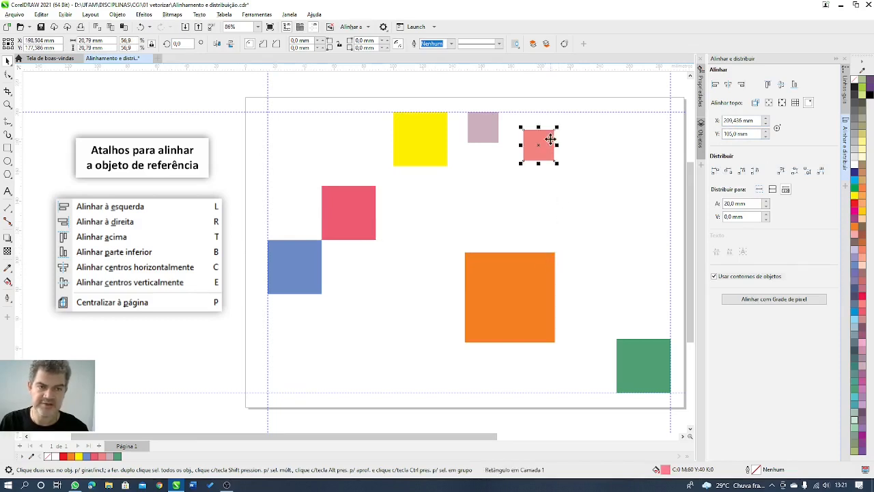
click(742, 84)
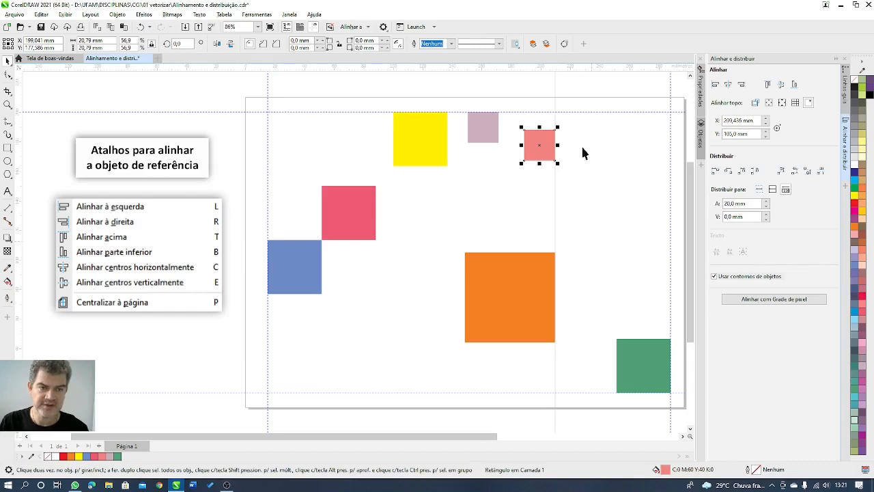
click(794, 84)
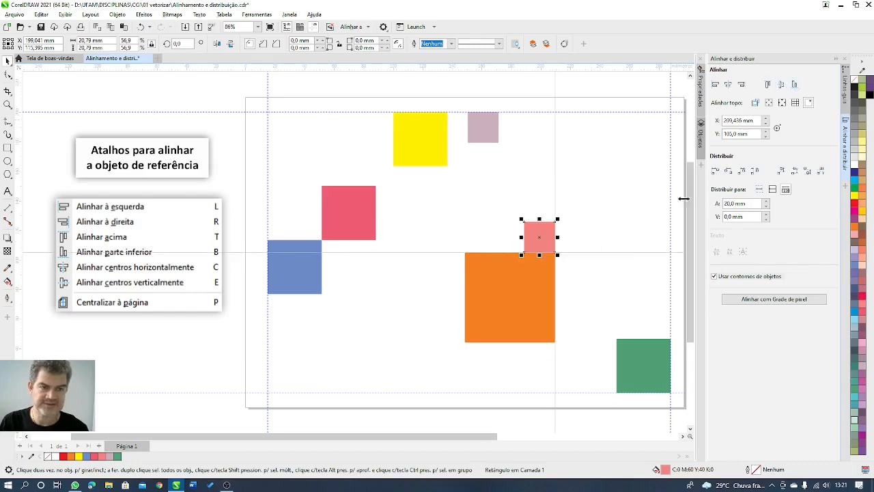
click(593, 311)
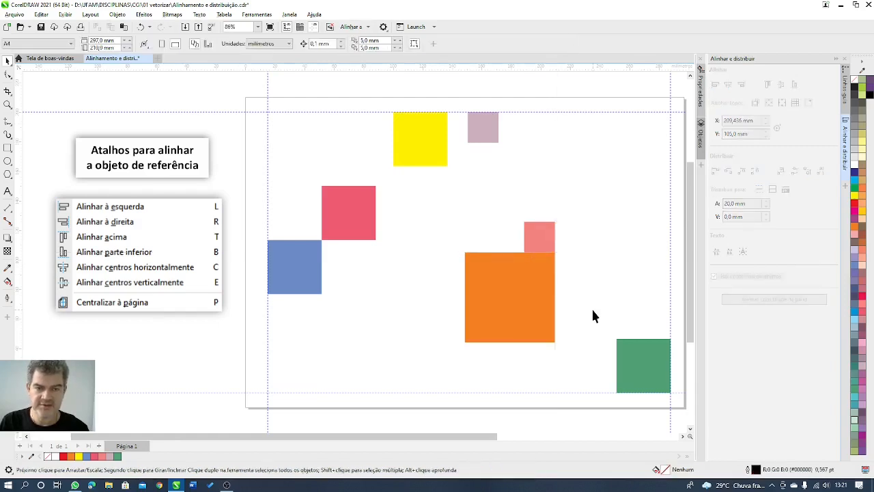
Step: Distribute the blue, crimson, yellow and mauve squares by their left edges within the extent of the selection
click(548, 237)
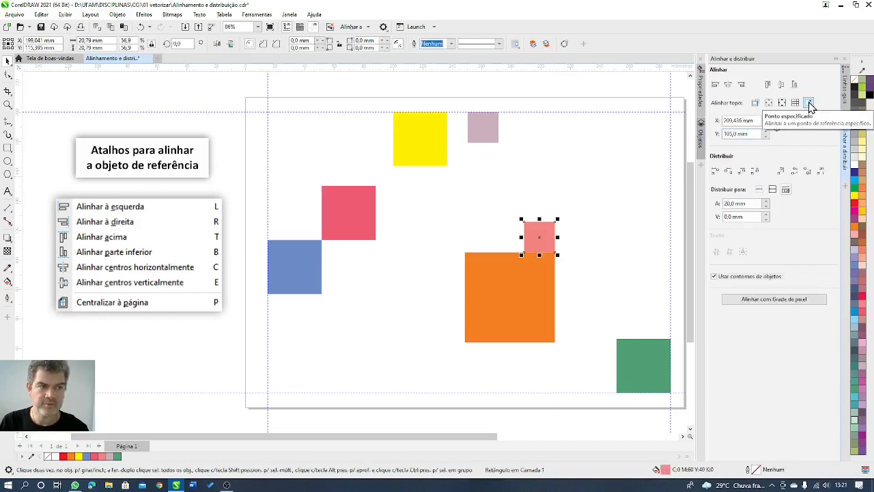
click(809, 103)
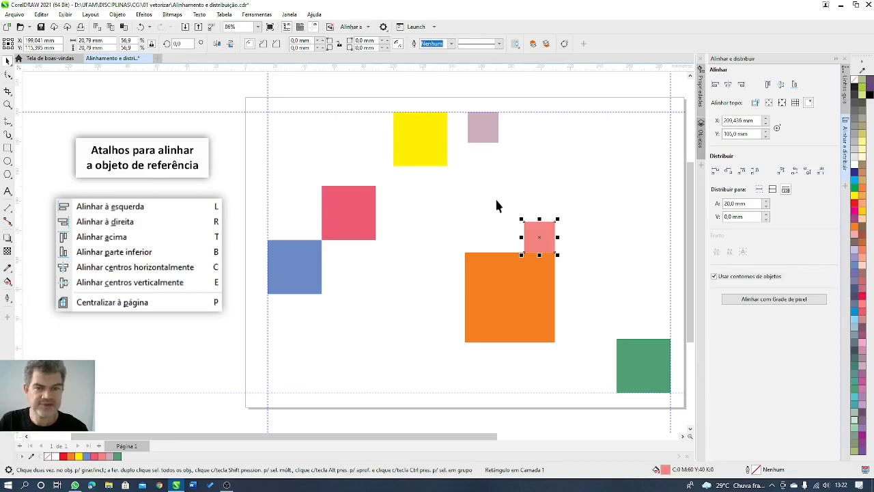
click(760, 192)
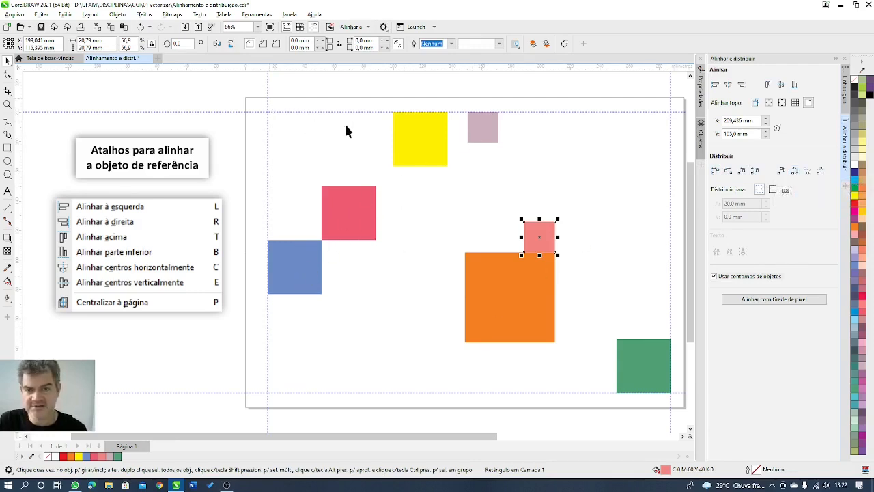
drag(516, 95, 233, 316)
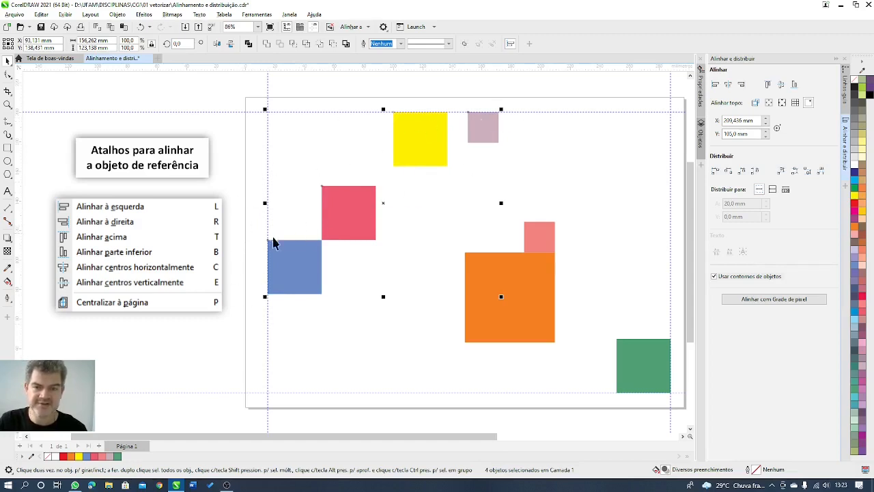
click(714, 171)
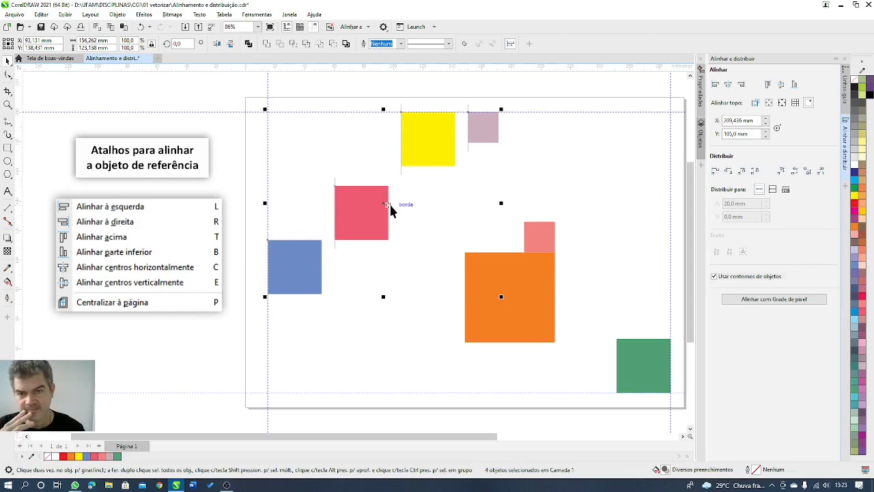
Step: Distribute the four selected squares by their horizontal centers, undo that distribution, and deselect them
click(727, 172)
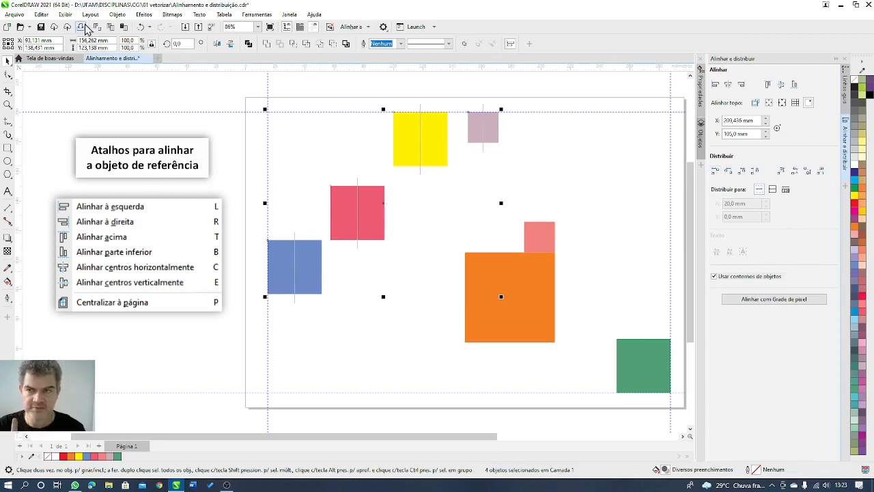
click(140, 27)
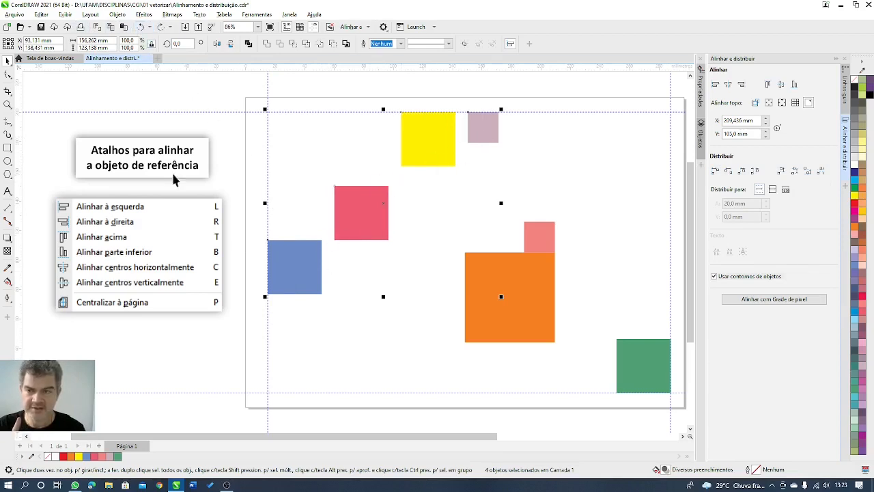
click(41, 123)
Step: Draw a gauge rectangle about 8.6 mm wide between the blue and crimson squares, and place taller copies in the gaps on either side of the yellow square
click(8, 148)
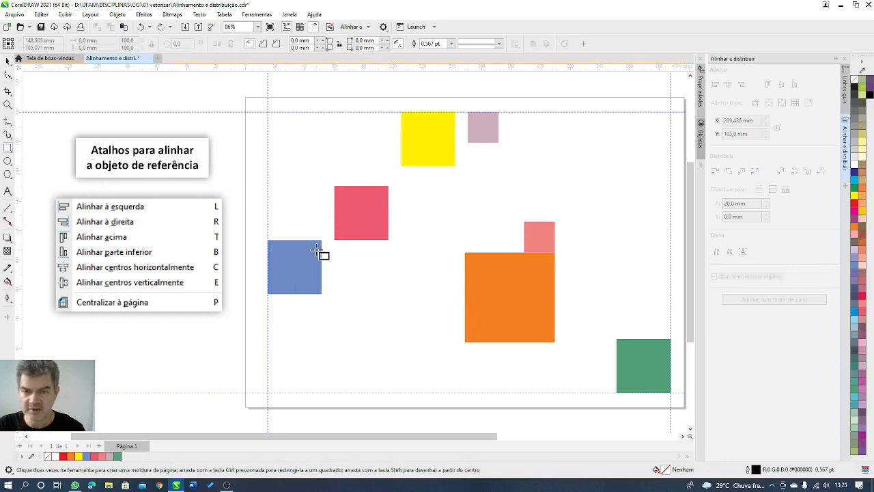
mouse_move(320, 247)
mouse_down()
mouse_move(341, 229)
mouse_move(337, 222)
mouse_up()
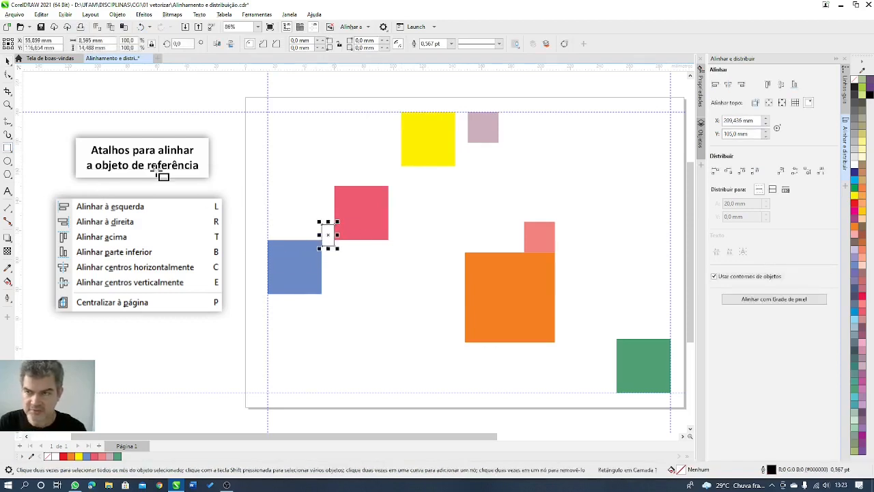
click(8, 61)
drag(323, 249, 398, 137)
key(ctrl+z)
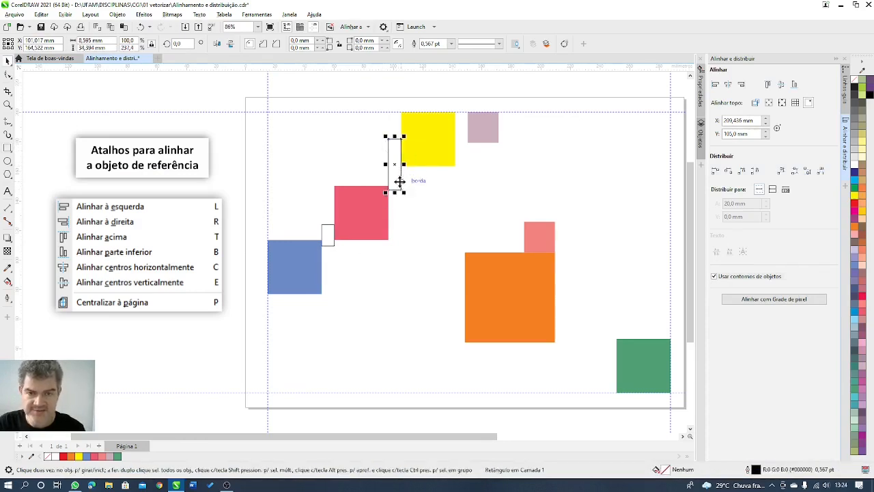
drag(388, 185, 456, 150)
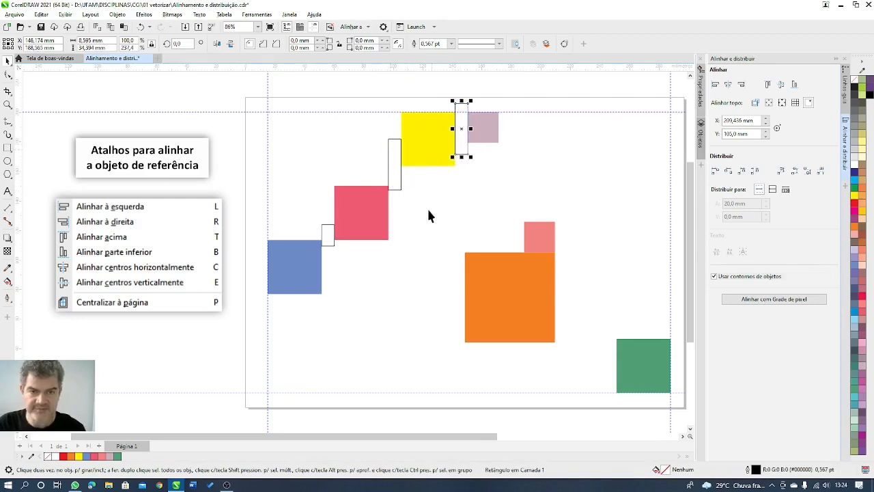
click(418, 222)
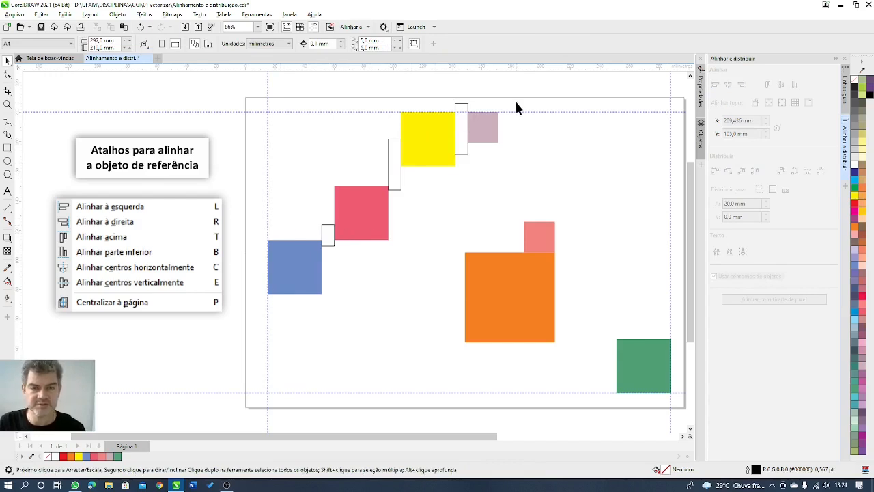
Step: Delete the three outlined gauge rectangles from the gaps between the colored squares
click(326, 244)
key(Delete)
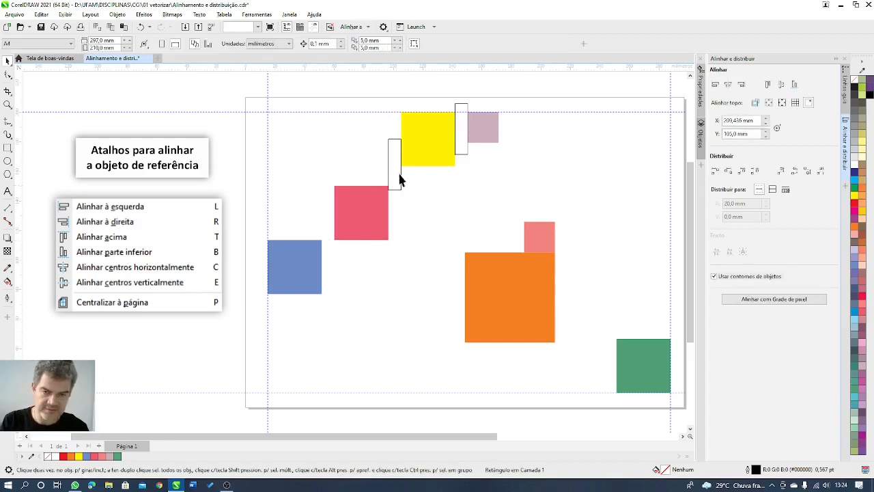
click(394, 171)
key(Delete)
click(463, 128)
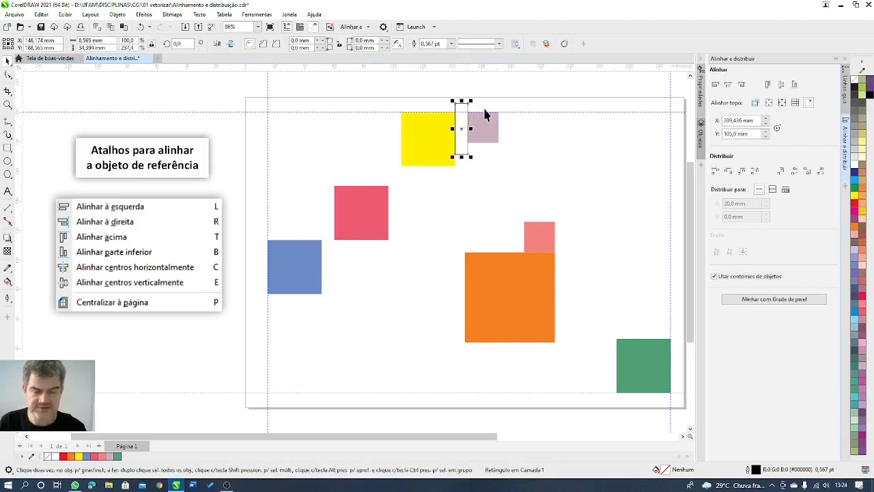
key(Delete)
Step: Select the blue, crimson, yellow and mauve squares again and distribute them by their horizontal centers
drag(369, 190, 249, 294)
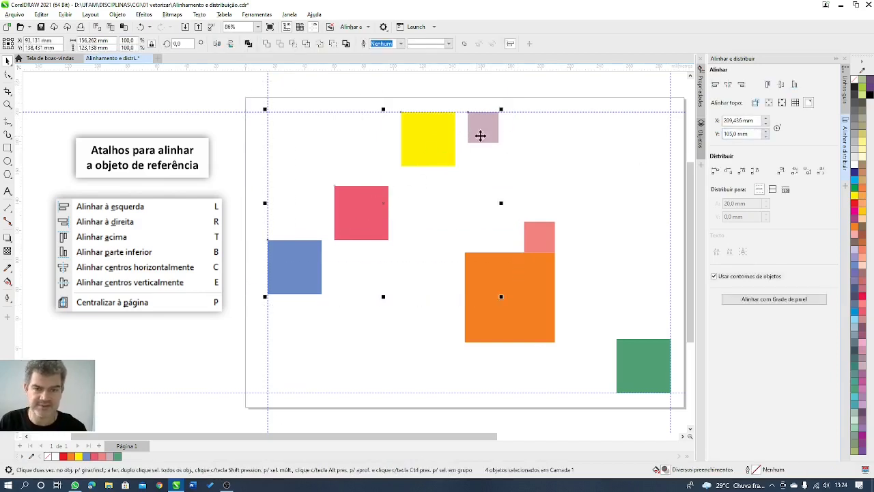
click(727, 171)
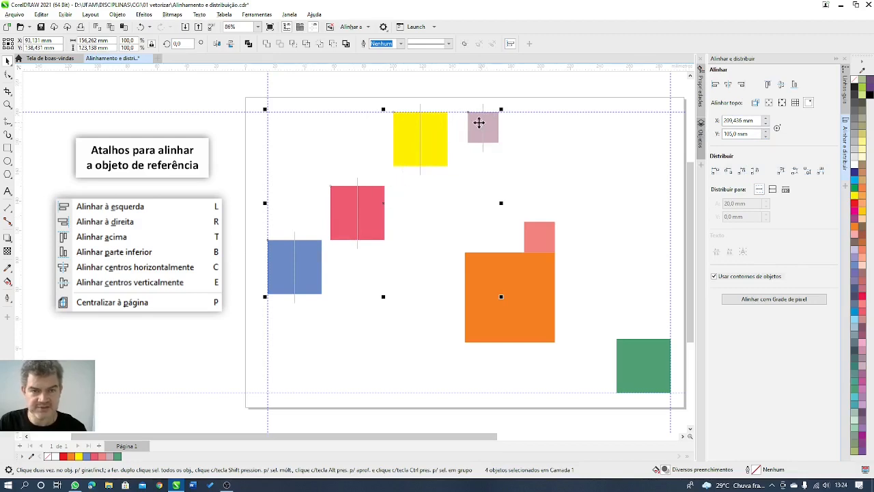
click(175, 93)
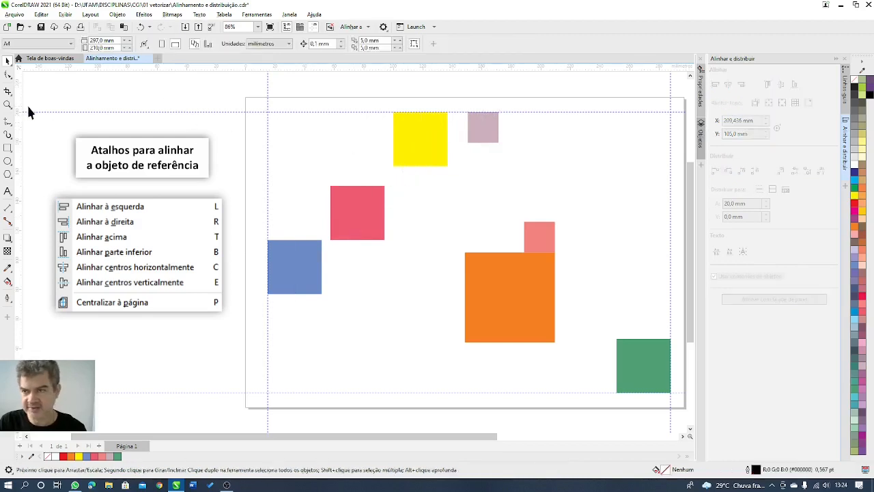
Step: Draw a gauge rectangle about 42.5 mm wide between the mauve and yellow squares' centers, and place taller copies stepping down to the crimson and blue squares
click(7, 147)
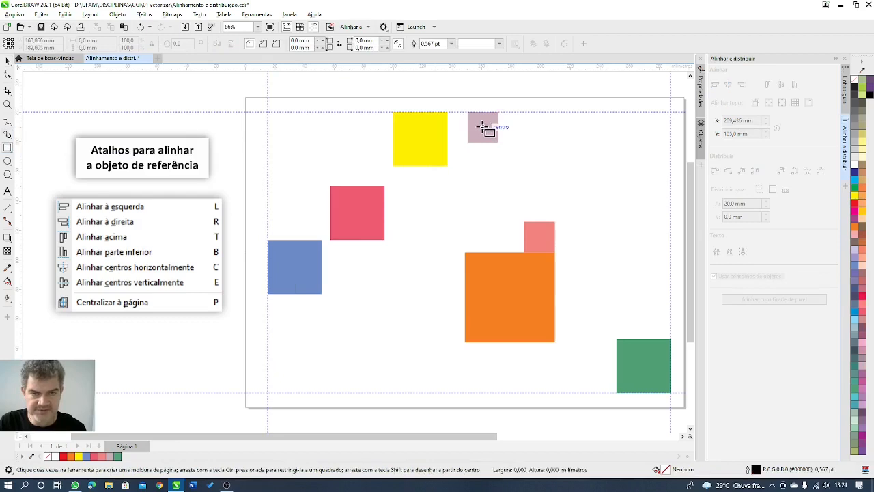
drag(484, 127, 397, 112)
key(space)
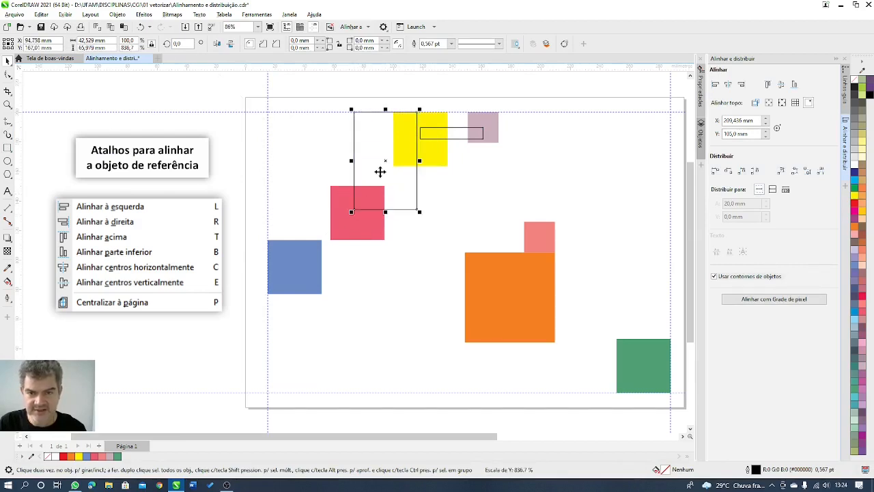
drag(355, 209, 353, 215)
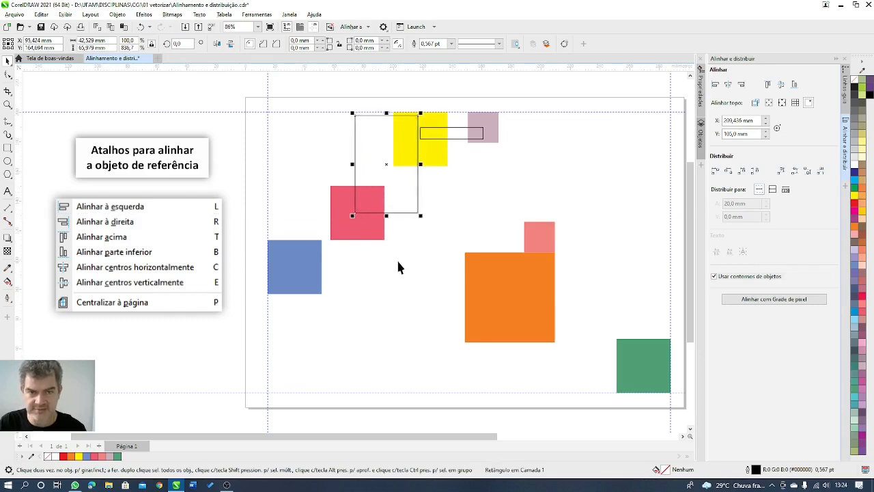
click(419, 232)
click(359, 213)
mouse_move(356, 213)
mouse_down()
mouse_move(370, 217)
mouse_move(358, 214)
mouse_up()
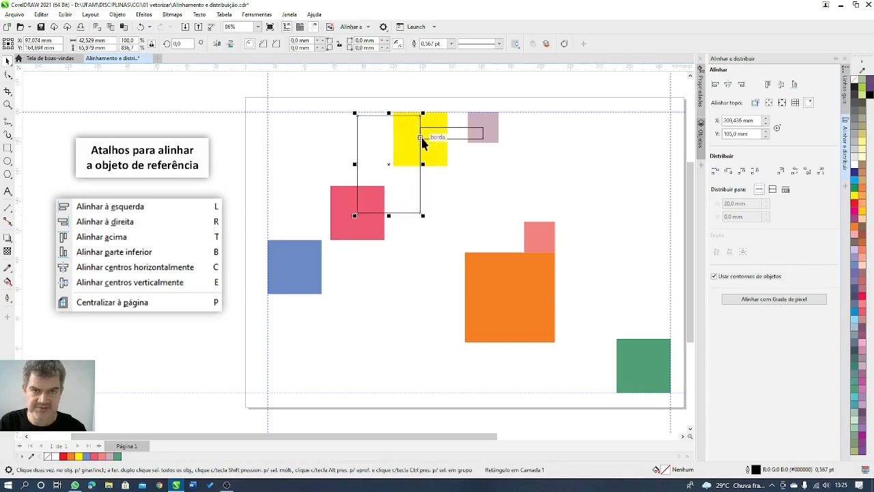
drag(423, 166, 300, 273)
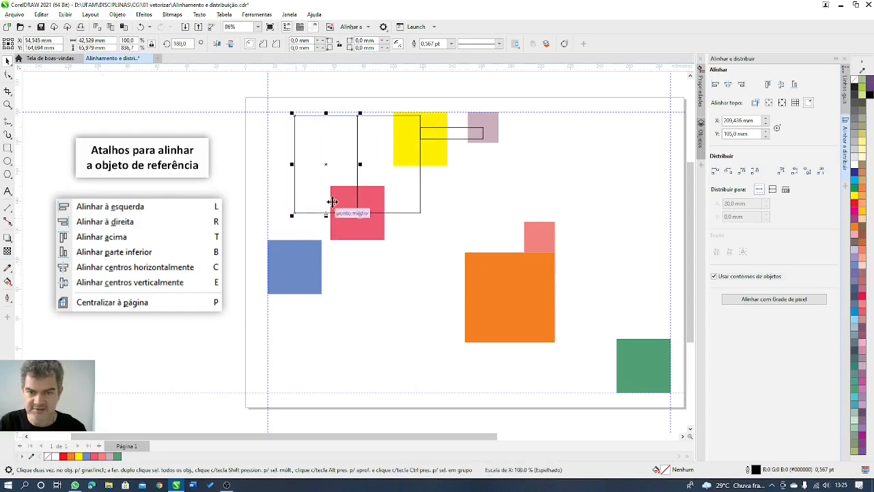
drag(325, 113, 333, 284)
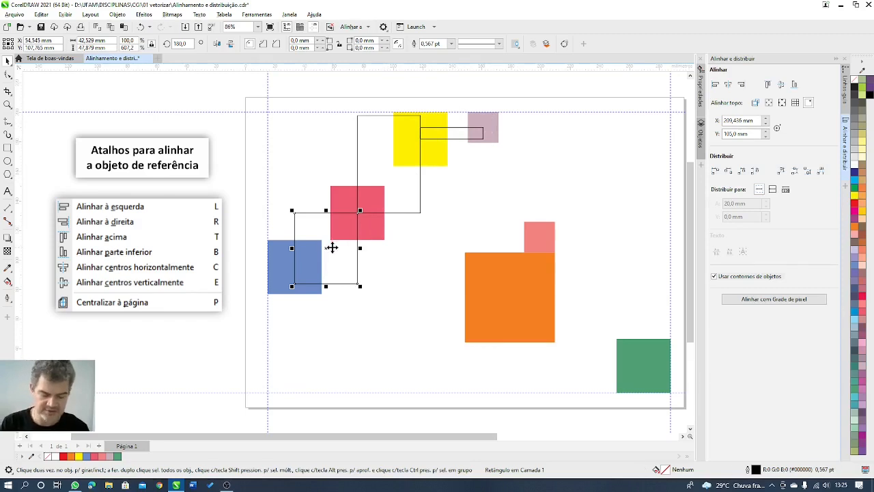
Step: Delete the three outlined gauge rectangles that span the centers of the colored squares
key(Delete)
key(Tab)
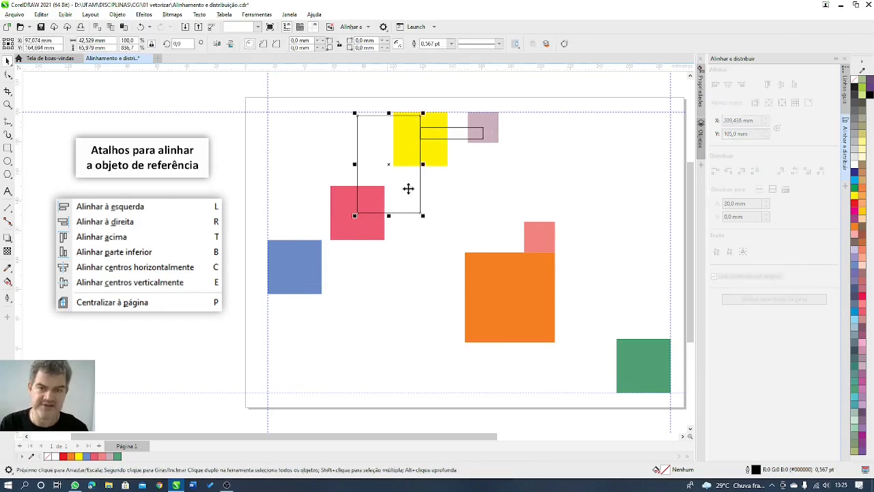
key(Delete)
key(Tab)
key(Delete)
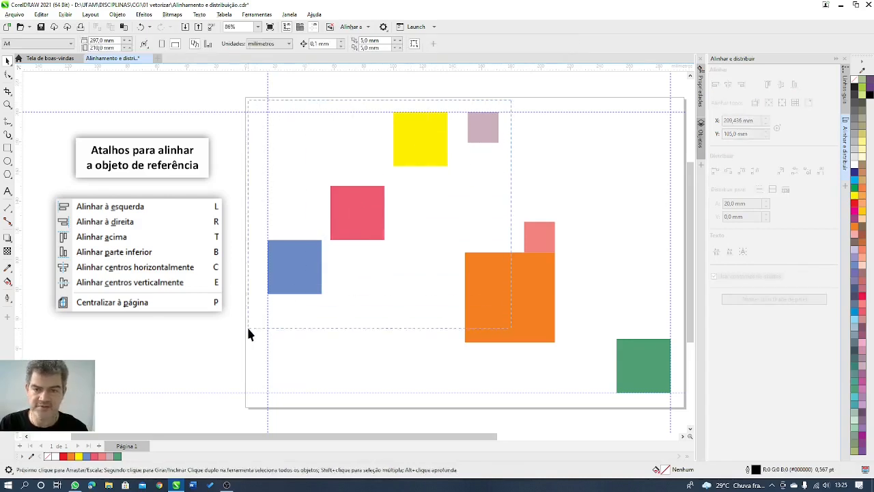
Step: Distribute the blue, crimson, yellow and mauve squares by their right edges, and reselect them to distribute with equal horizontal spacing
drag(248, 331, 248, 330)
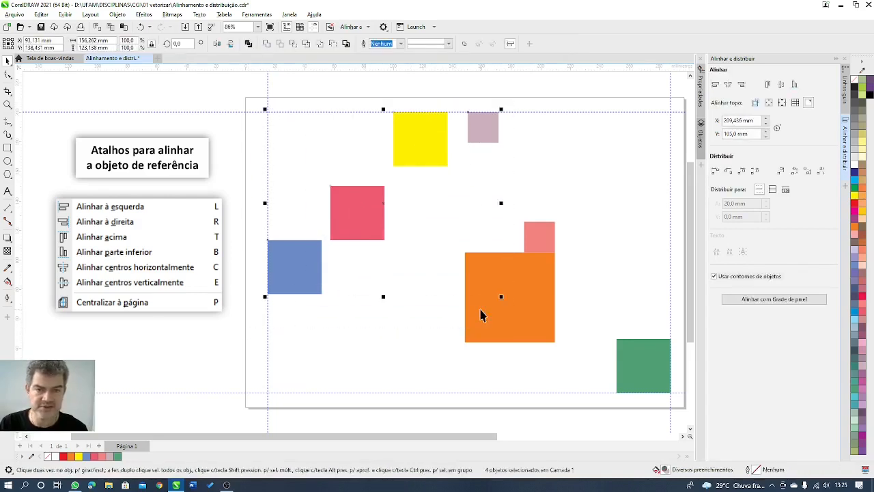
click(745, 172)
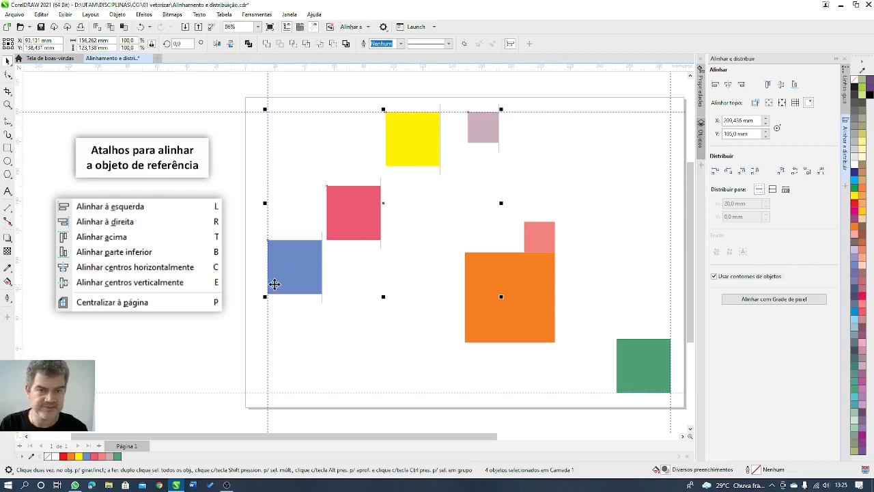
click(560, 176)
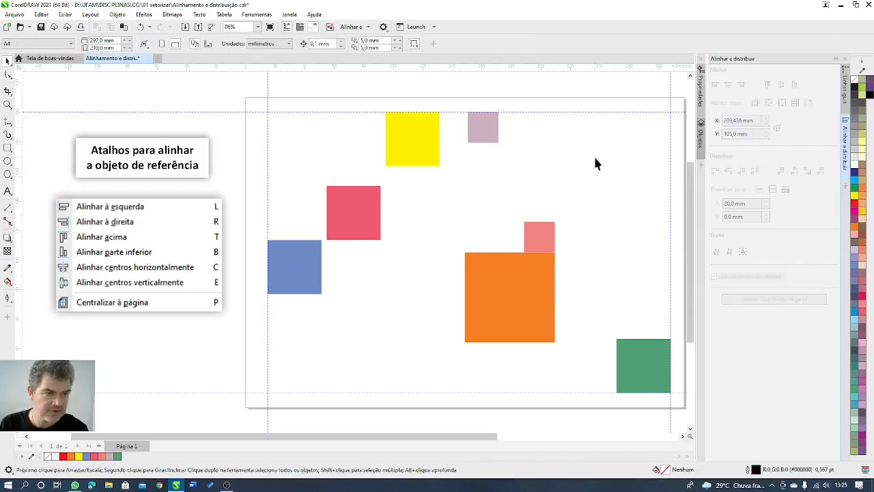
drag(234, 321, 512, 103)
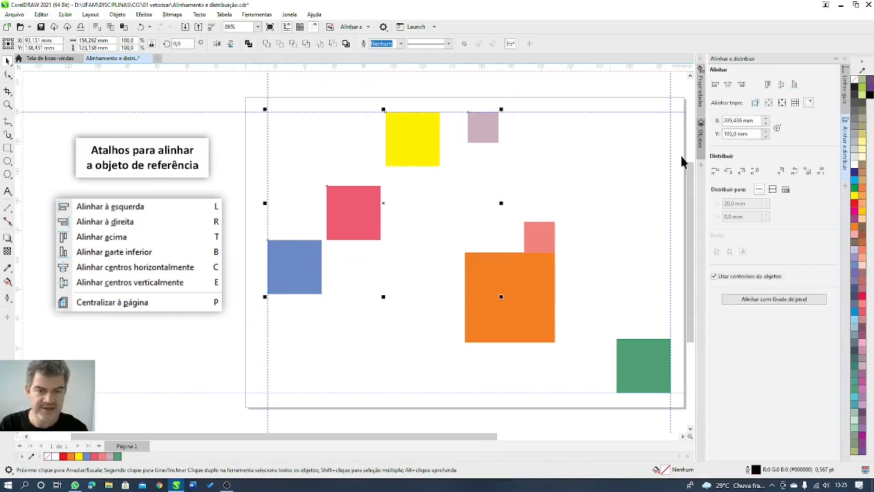
click(755, 172)
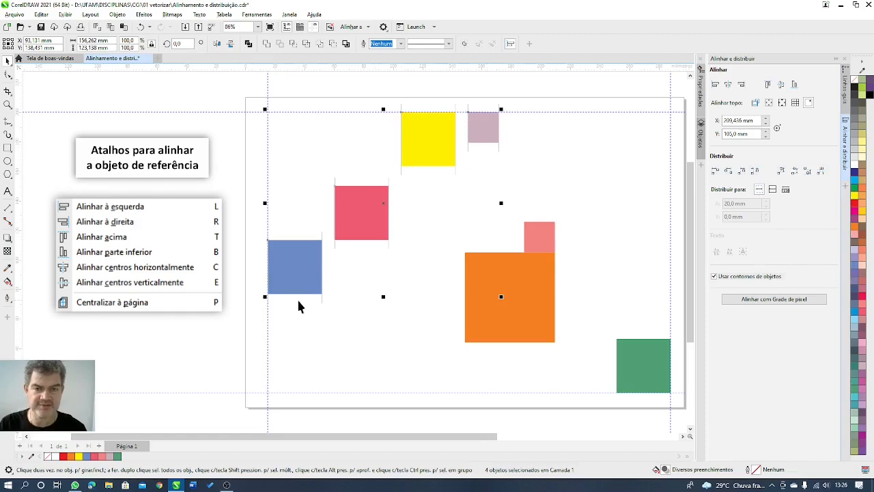
click(594, 159)
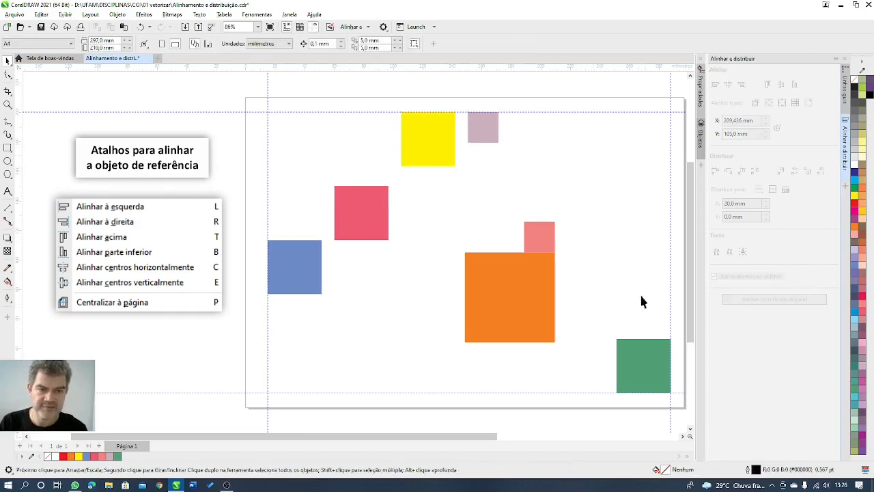
Step: Select the green, mauve, yellow, crimson and blue squares and distribute them with equal horizontal spacing
click(649, 365)
shift+click(486, 137)
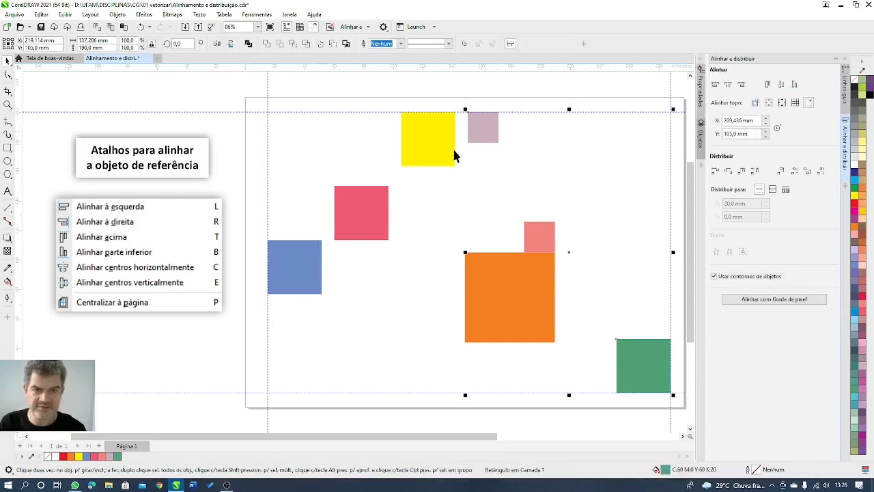
shift+click(430, 132)
shift+click(346, 223)
shift+click(296, 265)
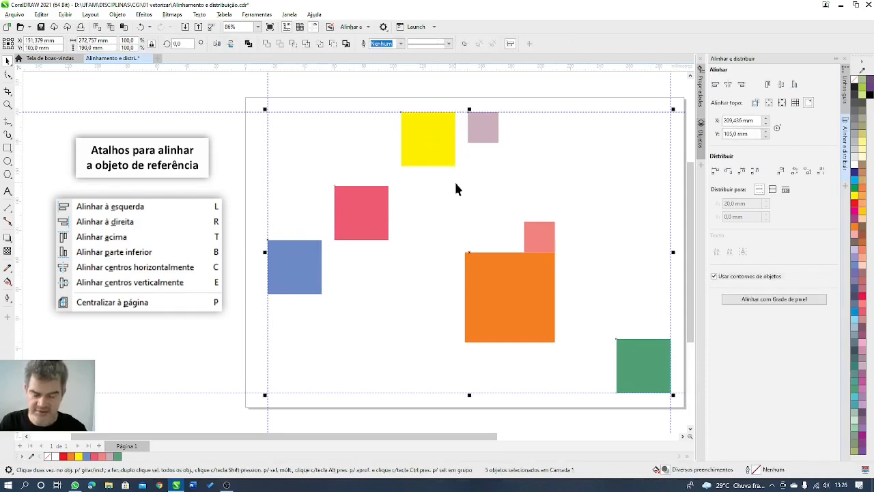
click(755, 172)
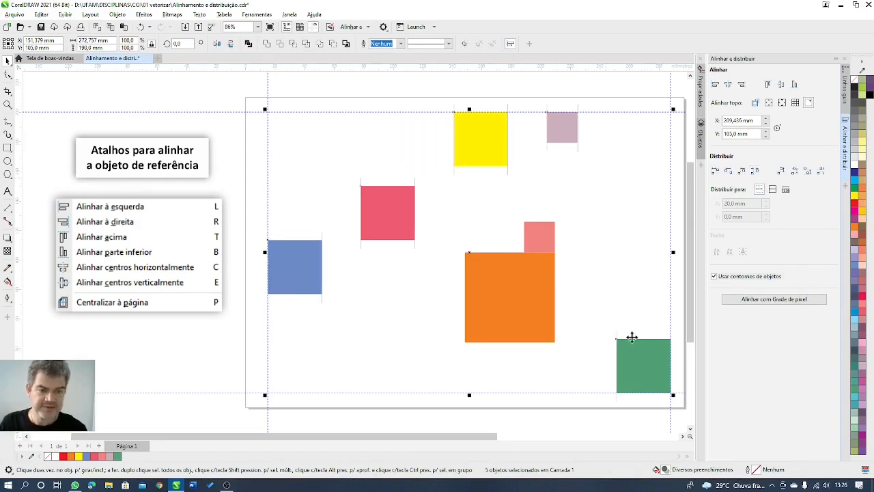
Step: Move the green square straight up to the upper horizontal guideline and select it together with the smaller squares
click(643, 370)
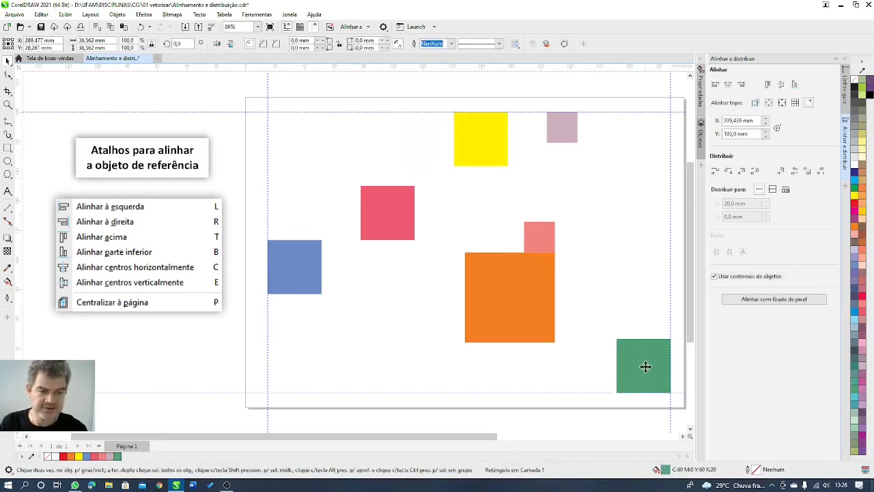
drag(645, 367, 641, 140)
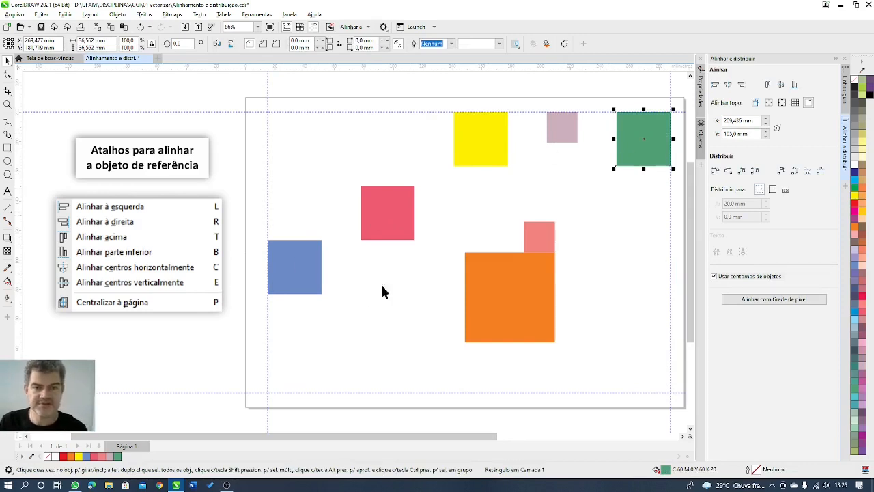
click(641, 282)
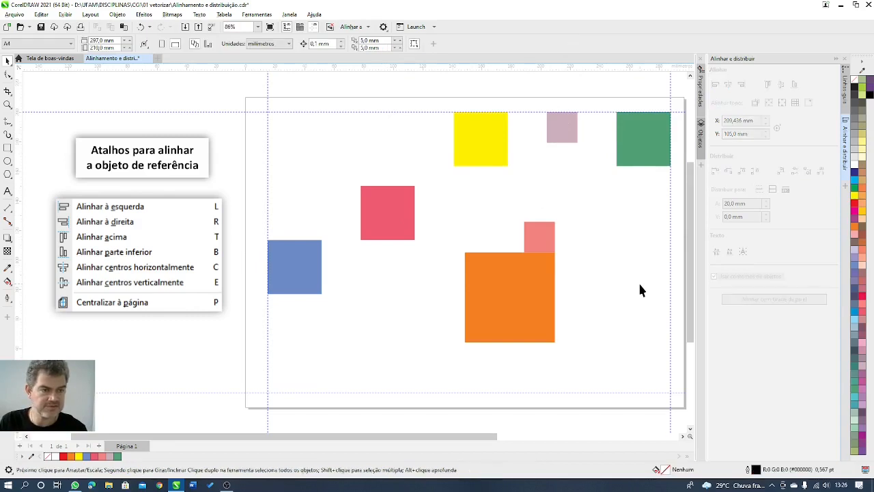
drag(678, 90, 233, 304)
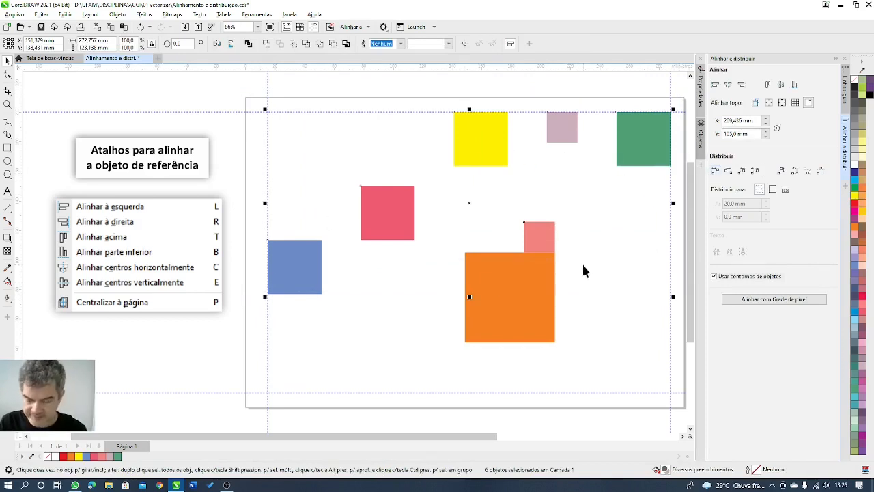
Step: Undo the green square's move and the five-square distribution, restoring only the distribution before deselecting
key(ctrl+z)
key(ctrl+z)
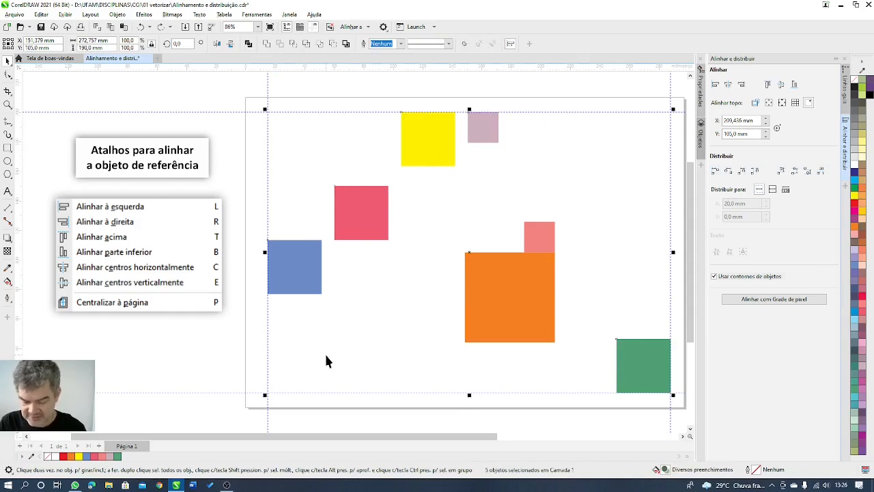
key(ctrl+shift+z)
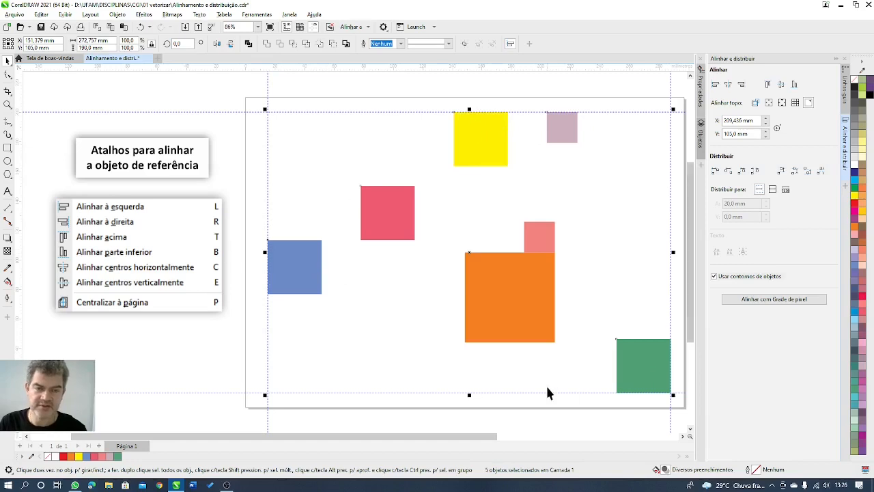
click(648, 206)
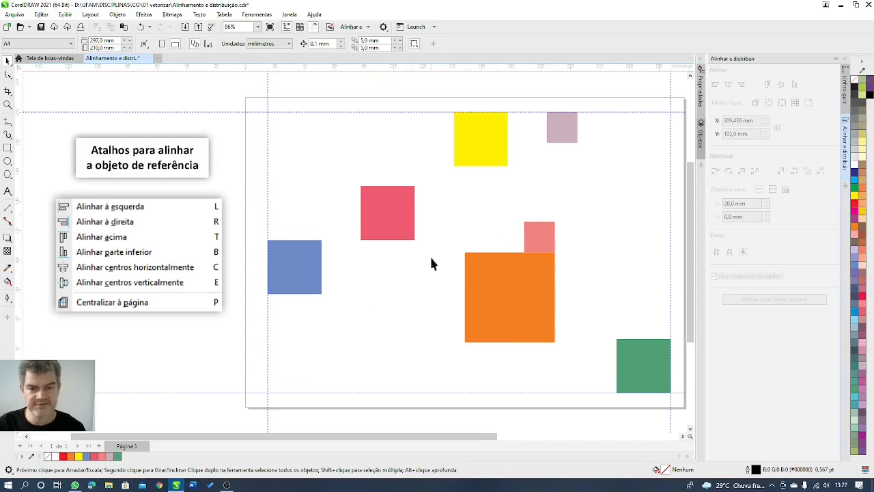
Step: Rearrange the blue, crimson, yellow and mauve squares into a rising diagonal from the lower guideline to the upper one, clear of the orange square
drag(300, 281, 313, 372)
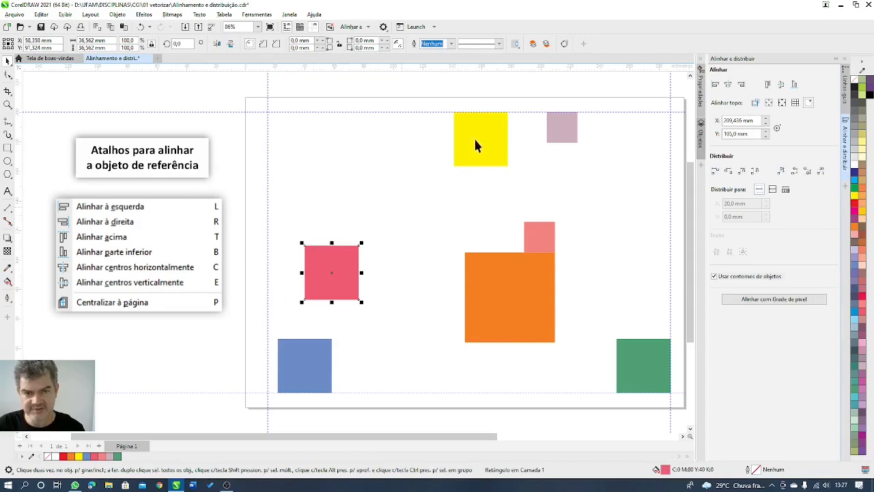
drag(476, 144, 411, 192)
drag(560, 127, 445, 127)
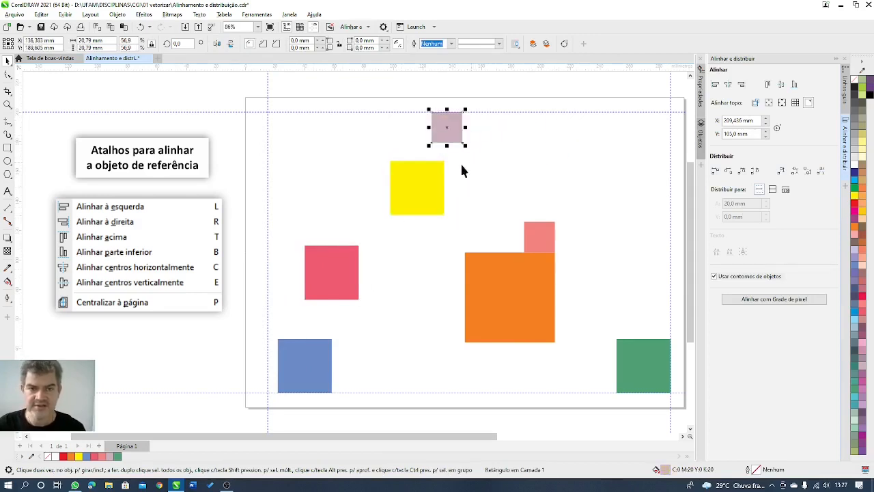
drag(419, 194, 399, 184)
Step: Select the four squares on the diagonal and distribute them with equal vertical spacing
drag(468, 99, 235, 419)
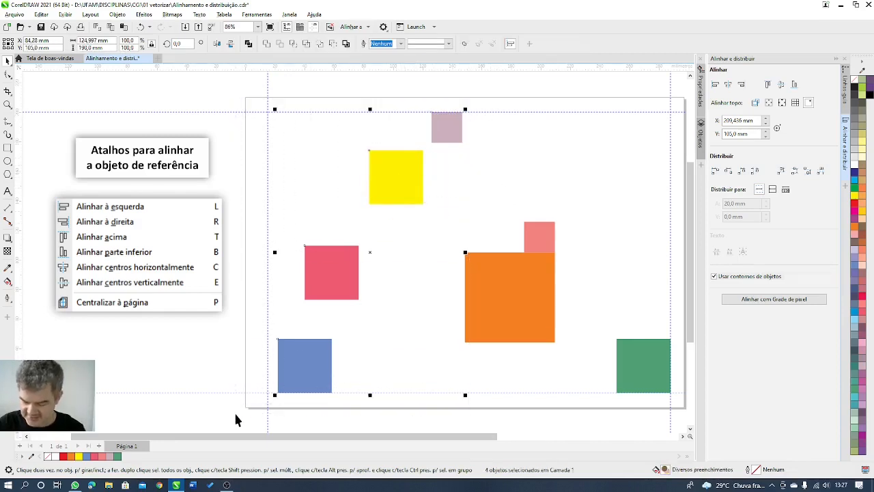
key(shift+a)
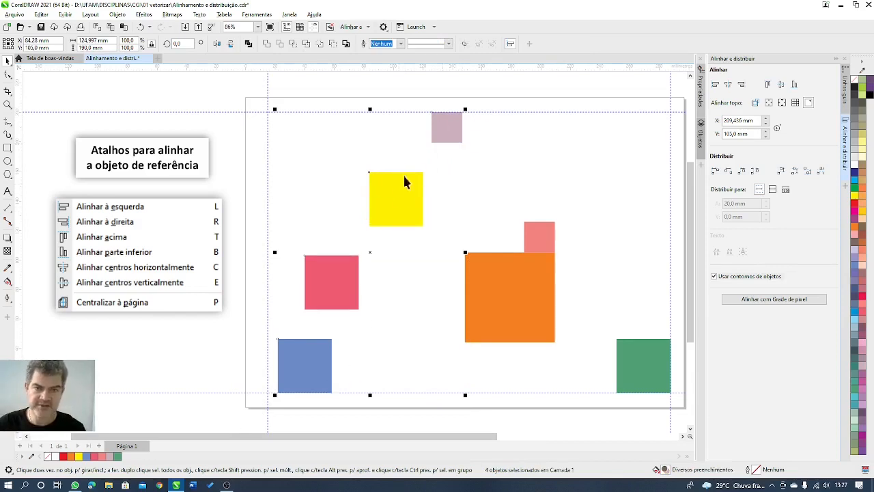
click(509, 400)
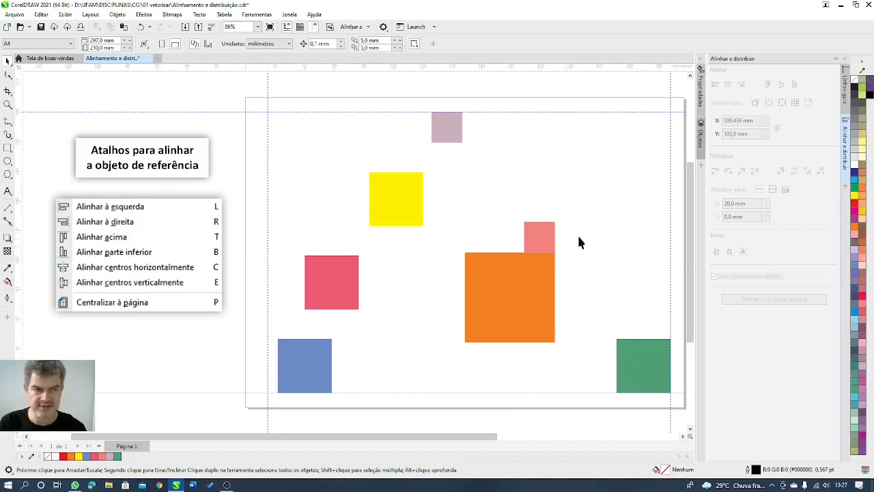
Step: Reselect the four diagonal squares and distribute them vertically by top edges, centers, bottom edges and equal spacing in turn
click(452, 136)
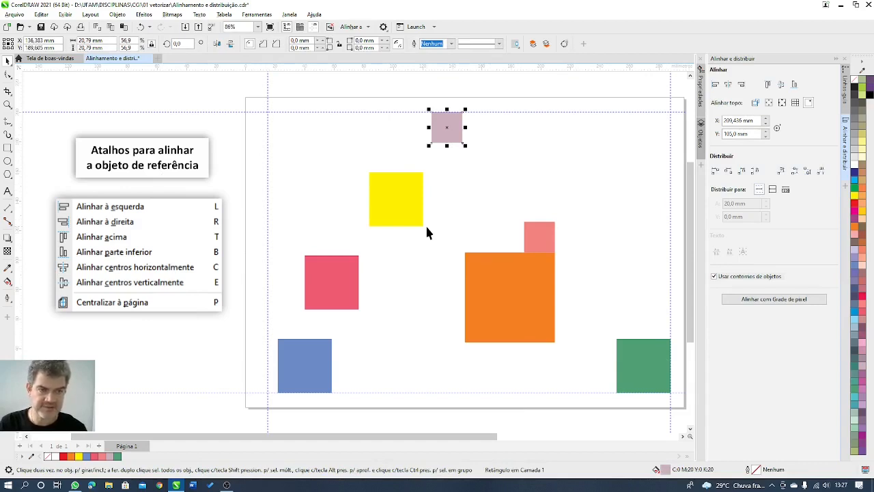
click(470, 106)
drag(268, 307, 254, 403)
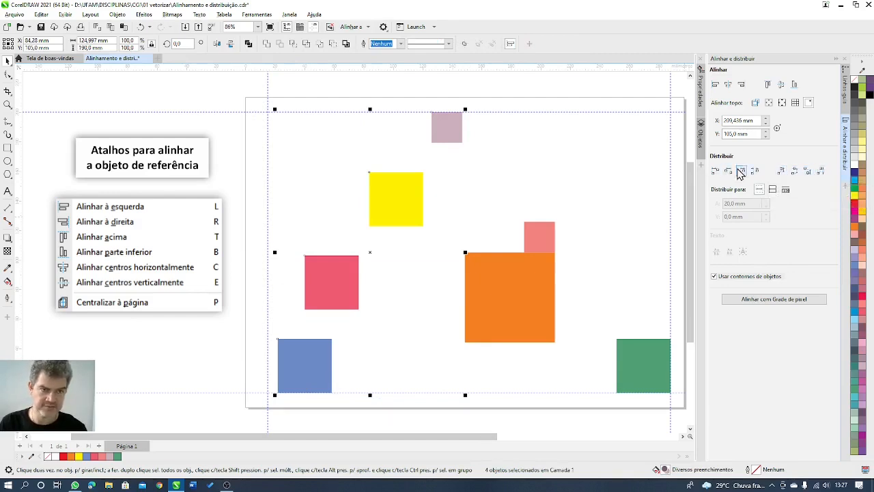
click(783, 175)
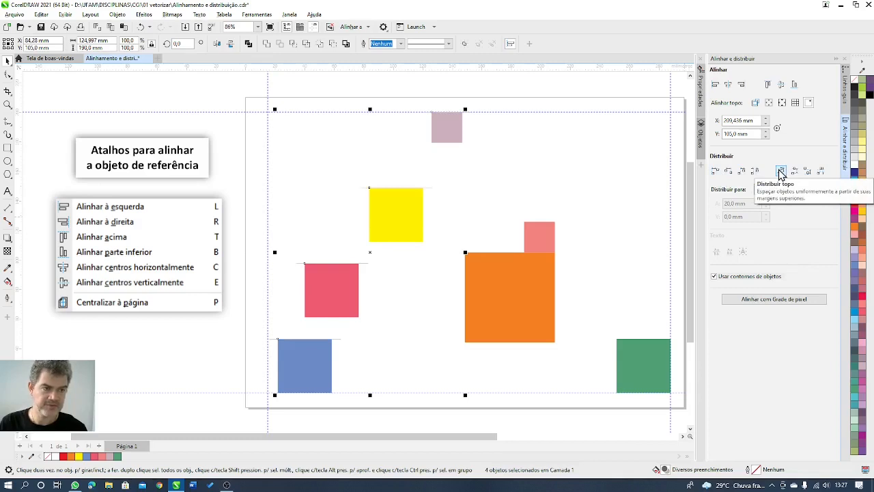
click(796, 173)
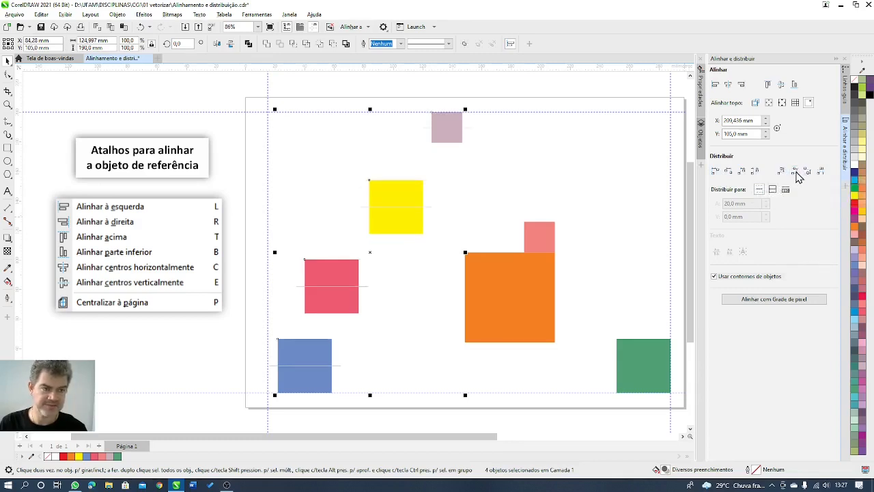
click(808, 174)
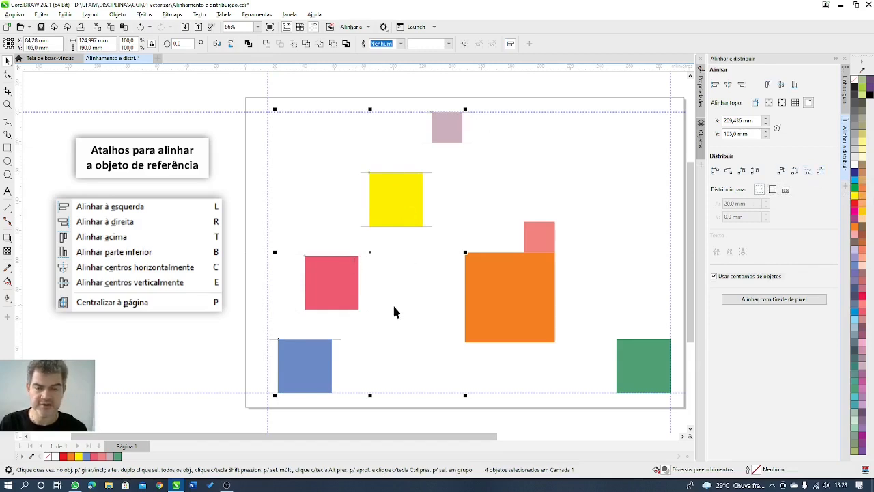
Step: Distribute the four diagonal squares across the page with equal vertical spacing, and horizontally by equal spacing, right edges and centers in turn
click(772, 191)
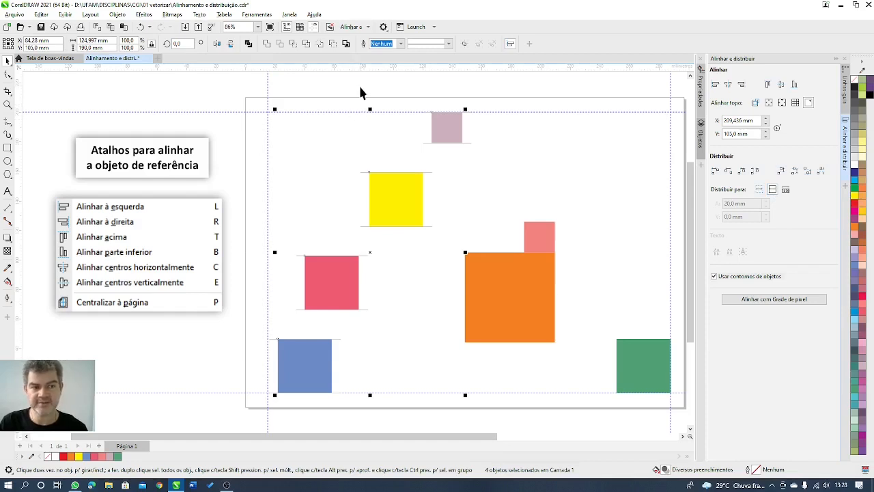
click(820, 171)
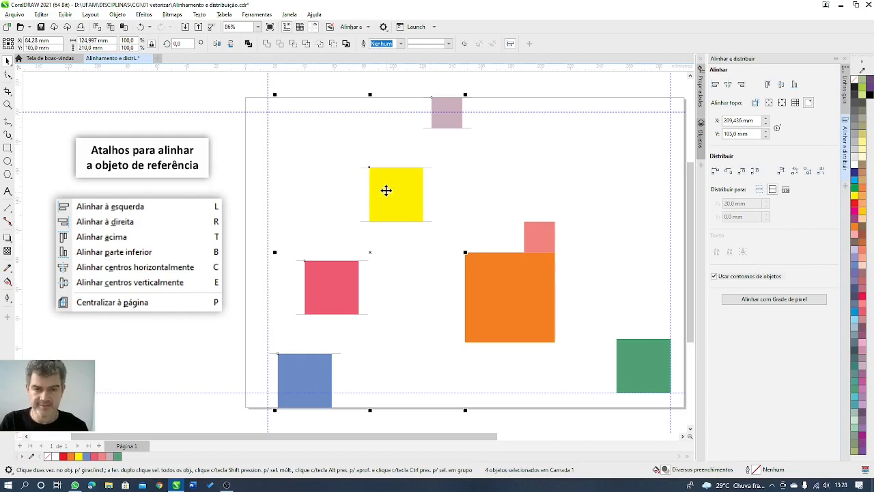
click(754, 174)
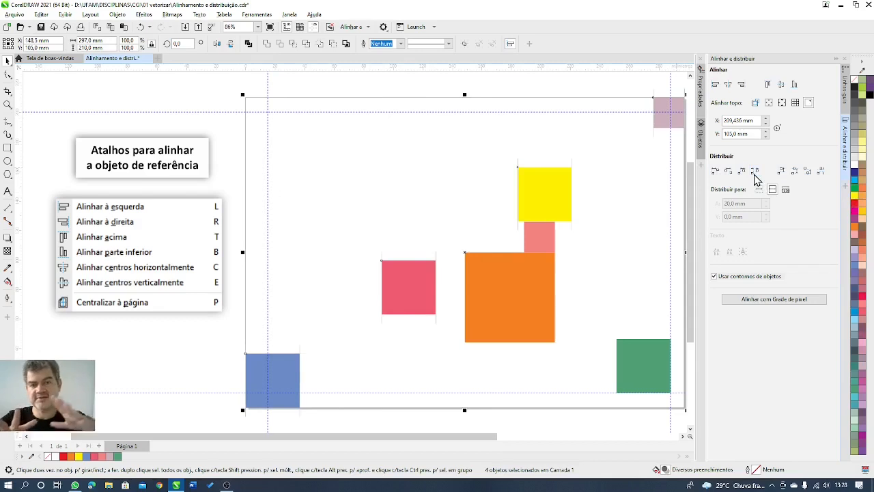
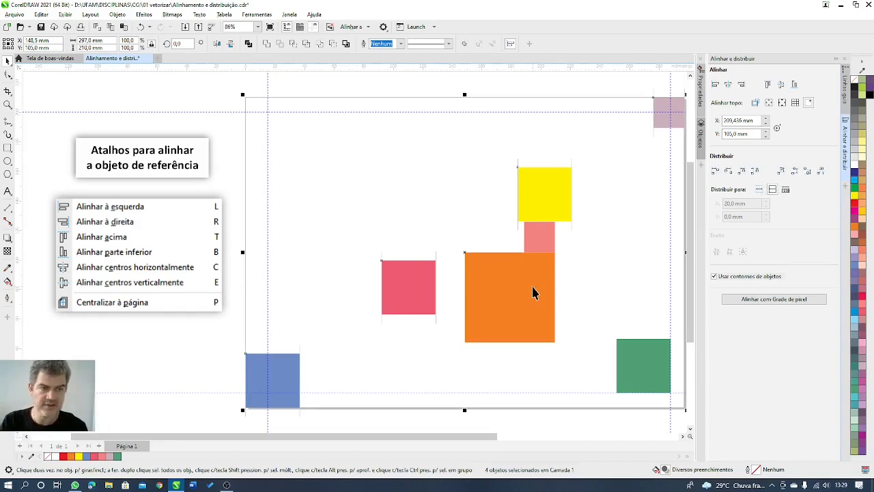
click(744, 171)
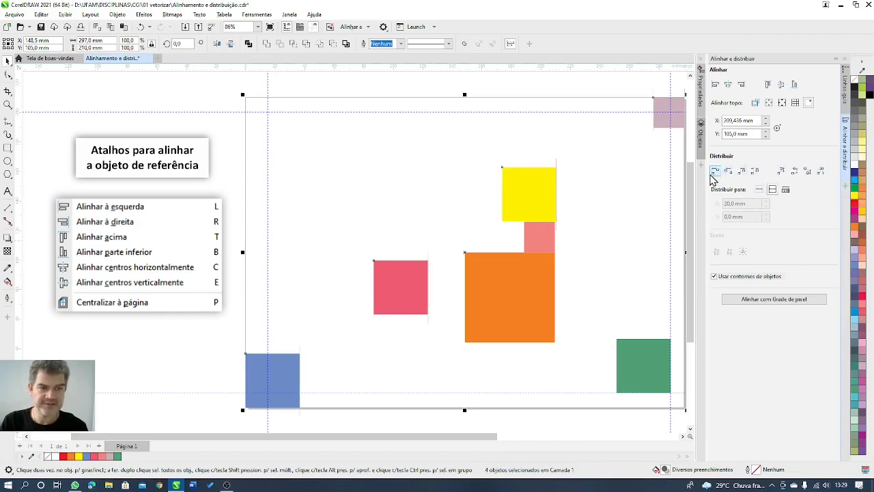
click(728, 171)
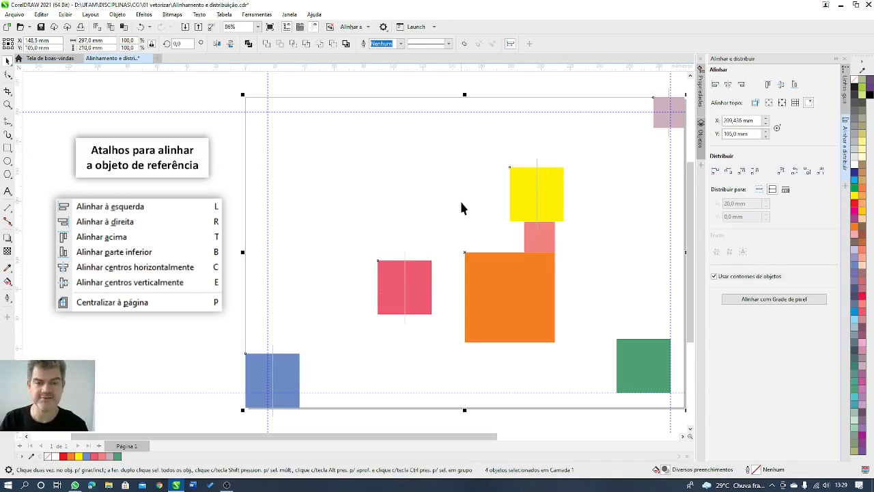
Step: Delete the orange and salmon squares and move the green square up and inward, below the yellow square
click(583, 229)
click(544, 246)
key(ctrl+z)
key(ctrl+z)
key(ctrl+z)
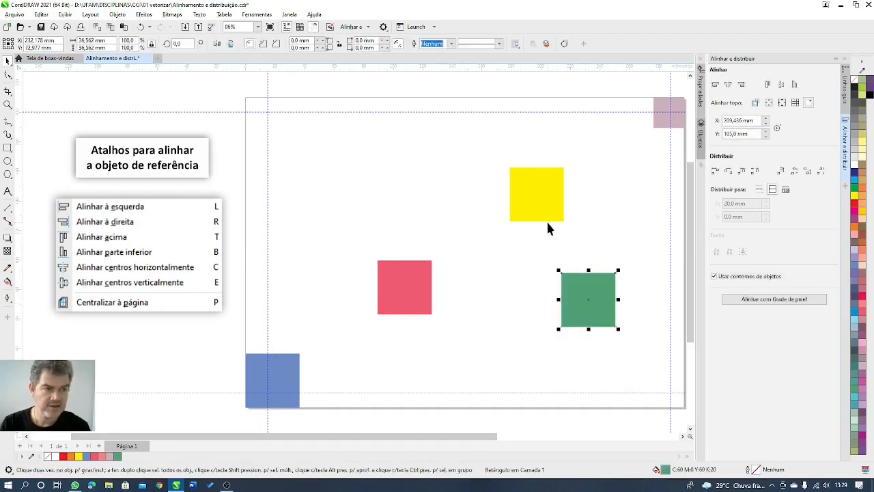
Step: Place copies of the blue and yellow squares in the diagonal's gaps and move the green square between the yellow and mauve ones
drag(296, 361, 356, 306)
drag(515, 212, 447, 225)
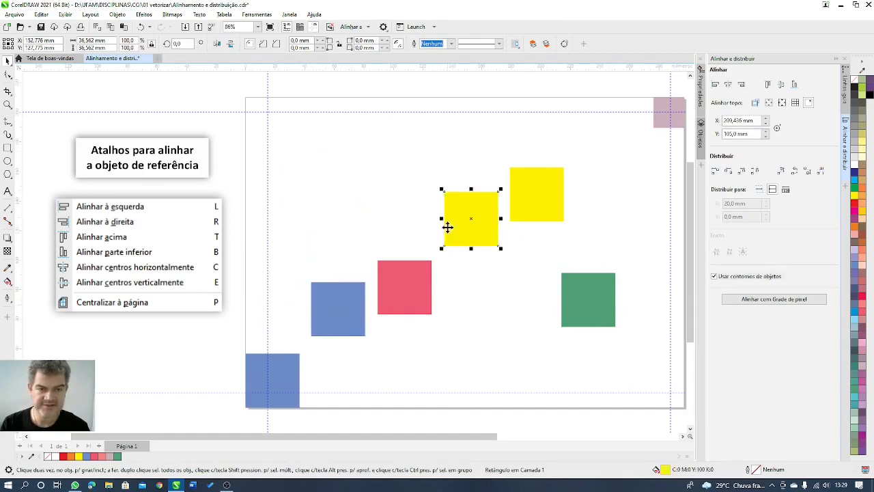
drag(588, 307, 605, 196)
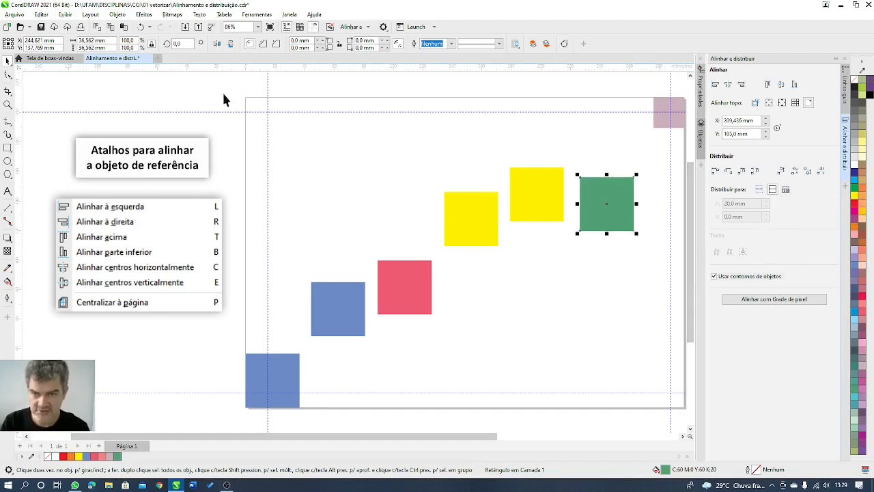
Step: Select all seven squares, align them in one row by their vertical centers, and move the row up toward the page's middle
drag(219, 93, 600, 369)
click(604, 373)
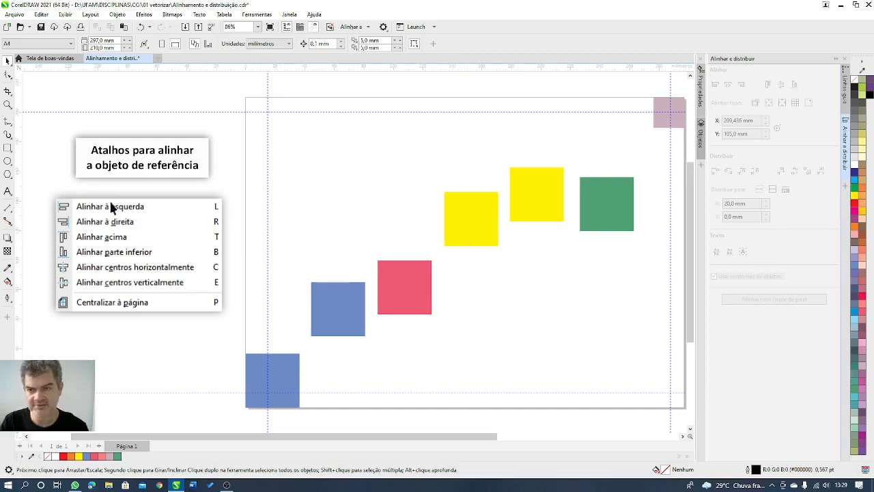
drag(231, 77, 610, 365)
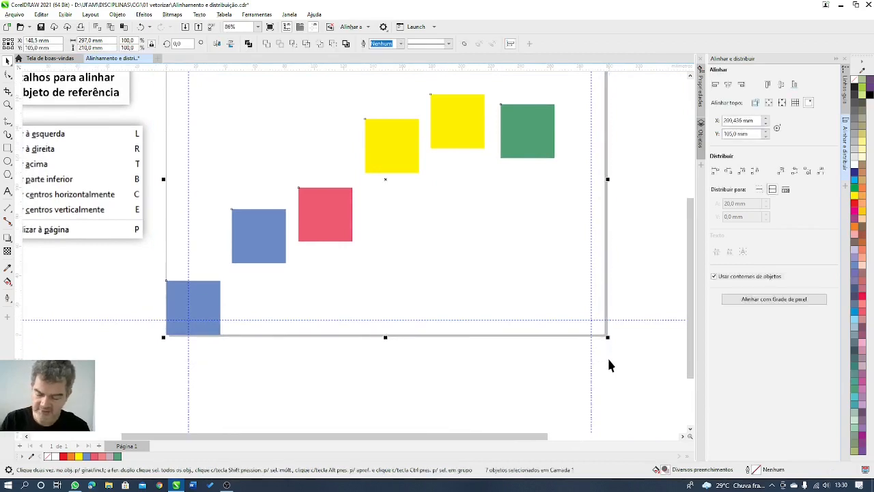
key(shift+F2)
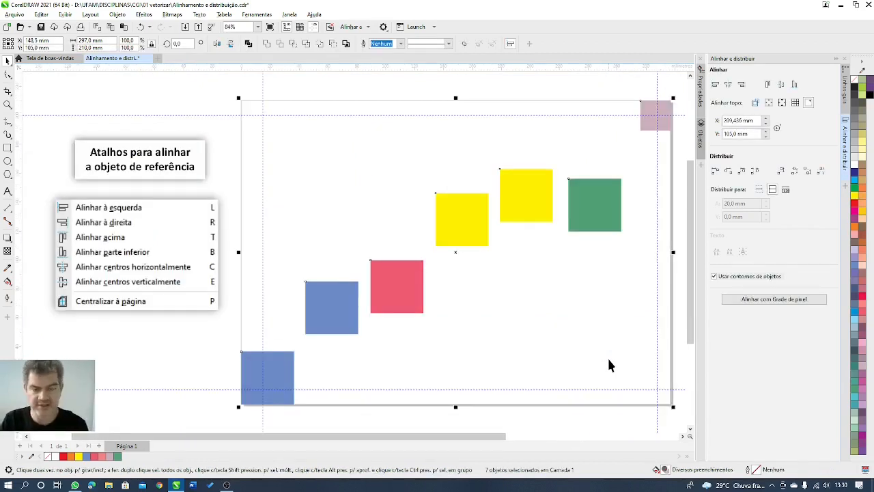
key(e)
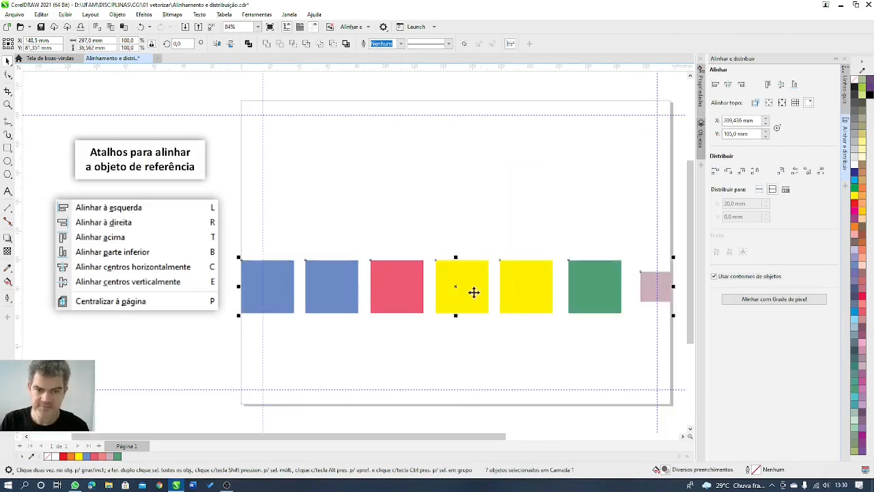
drag(456, 288, 455, 259)
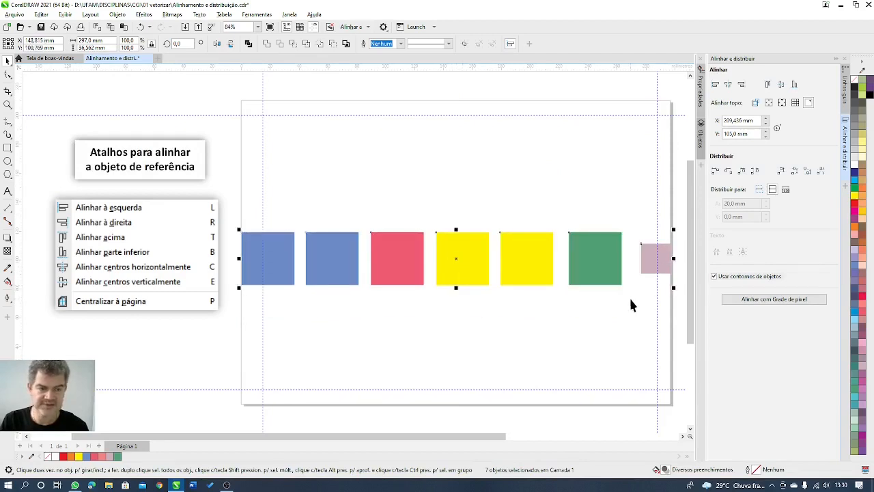
click(332, 311)
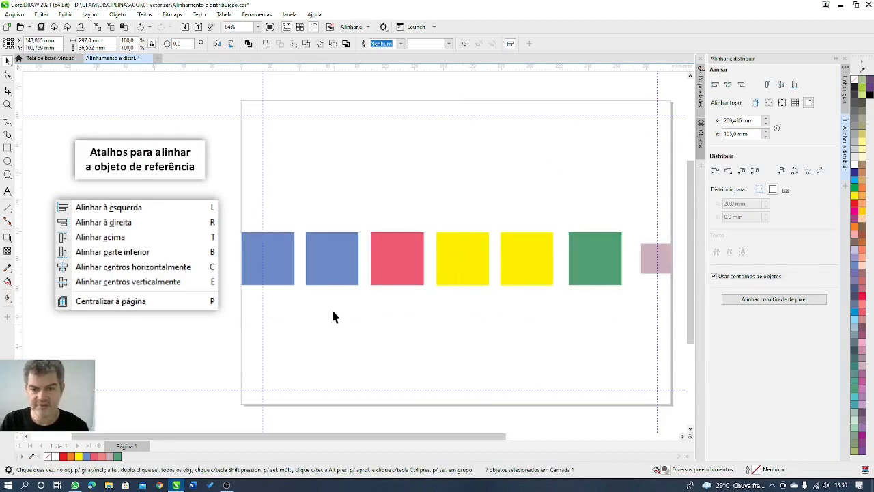
Step: Nudge the second blue, the crimson and both yellow squares slightly out of the row to make their positions uneven
click(321, 259)
drag(323, 261, 316, 260)
drag(396, 259, 386, 263)
drag(462, 259, 469, 255)
drag(527, 262, 538, 254)
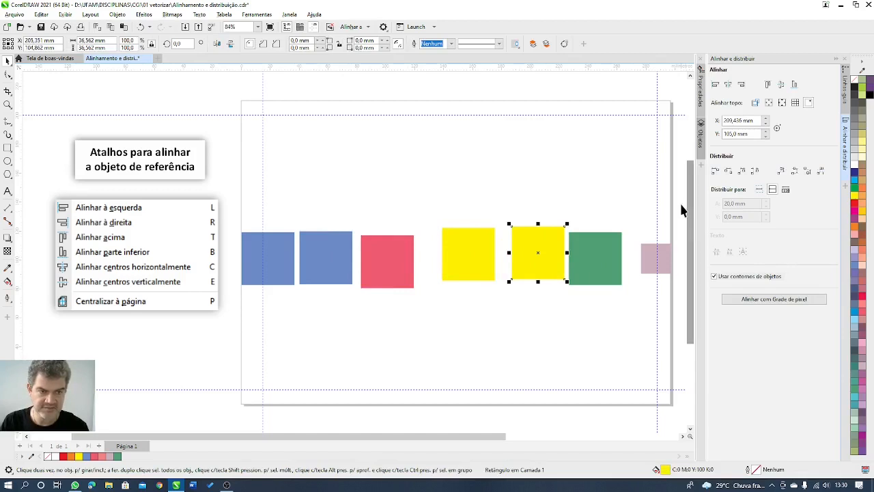
Step: Select the seven uneven squares and realign their vertical centers, ending with nothing selected
drag(680, 202, 224, 315)
key(e)
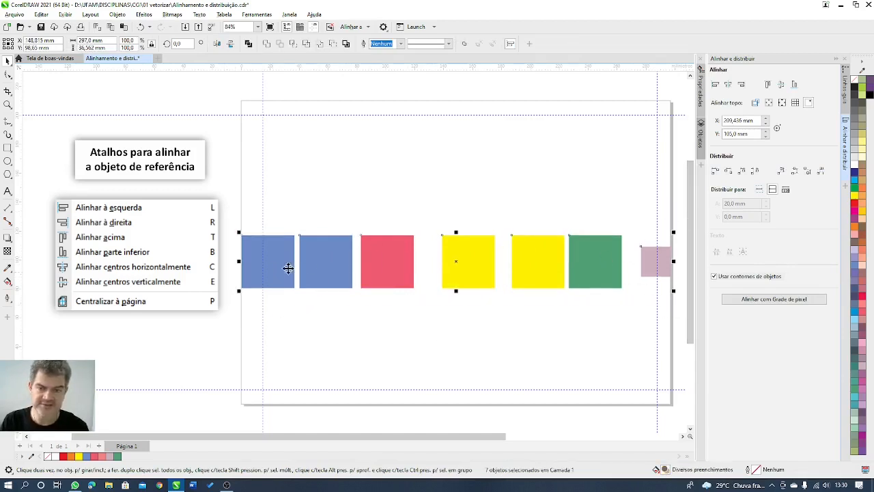
click(498, 348)
Step: Enlarge the yellow square beside the crimson one about its center to about 151.5% and shrink the second blue square about its center
click(465, 264)
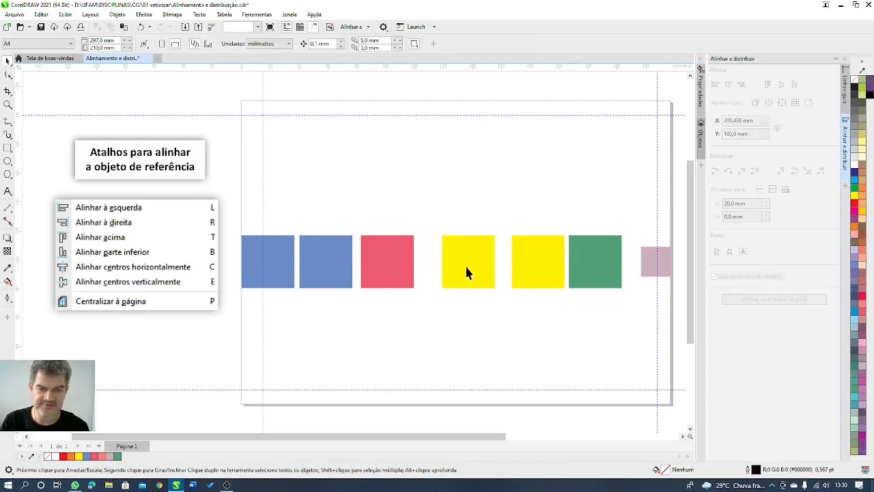
drag(426, 316, 427, 316)
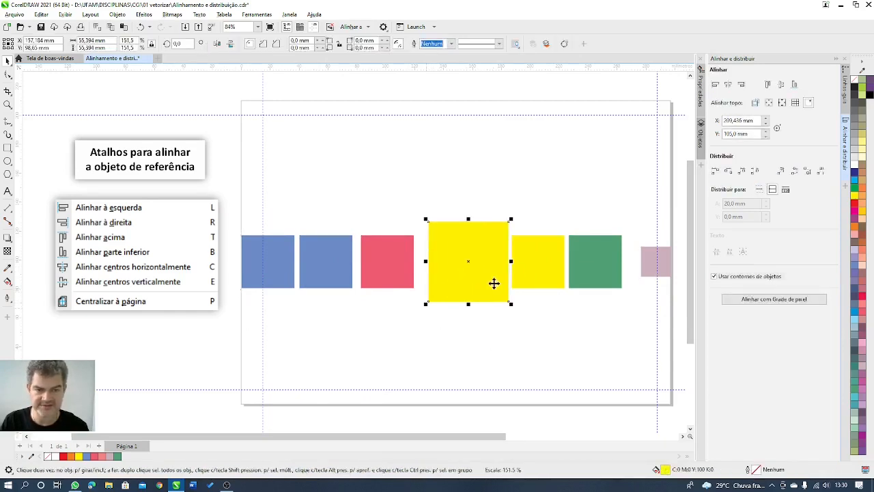
click(339, 282)
drag(354, 292, 337, 273)
click(301, 297)
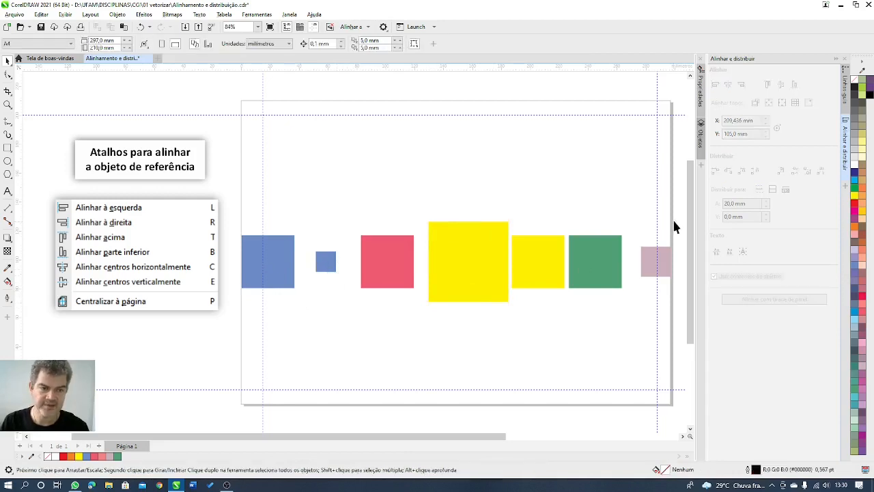
Step: Select the seven squares and distribute them horizontally with a specified object spacing of 10 mm
drag(680, 214, 218, 326)
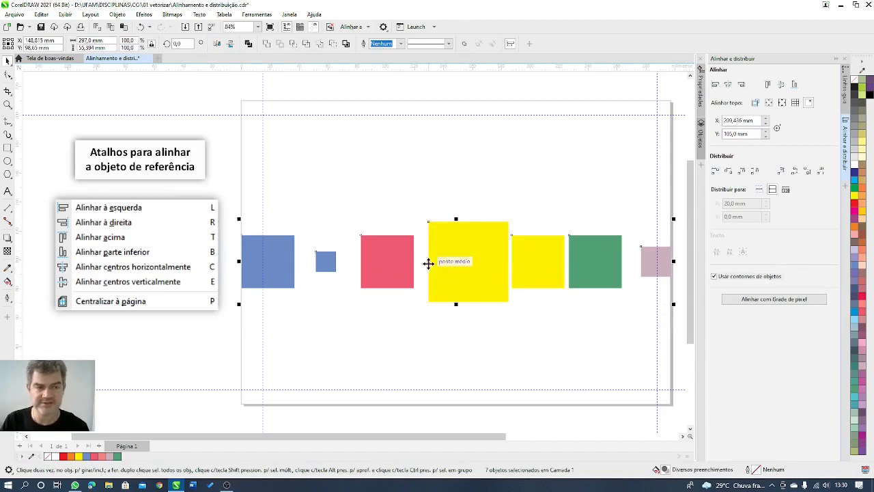
click(786, 193)
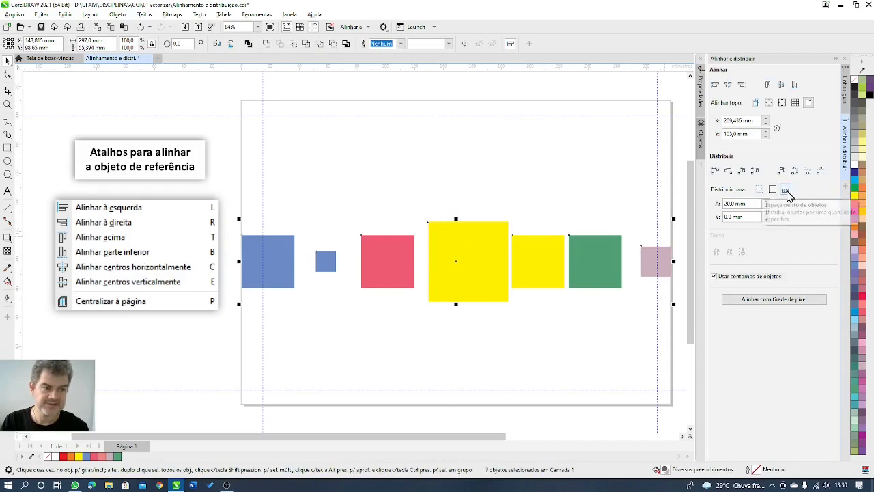
double_click(725, 204)
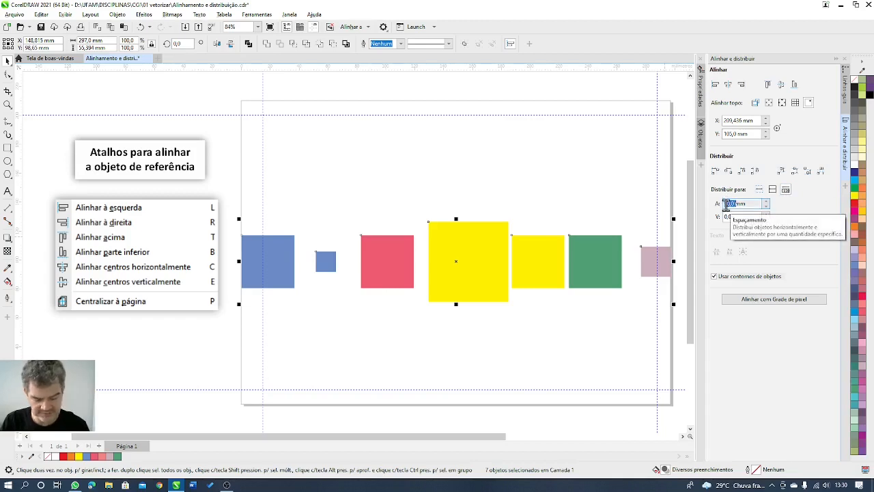
text(1)
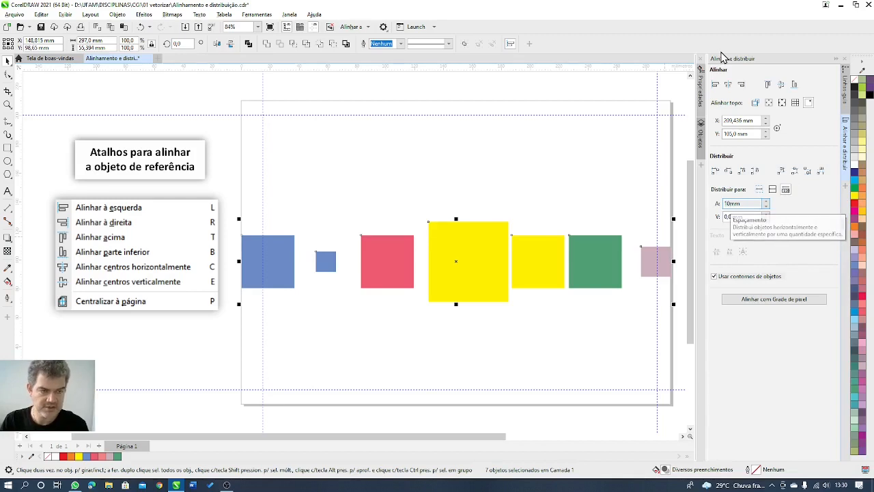
click(755, 172)
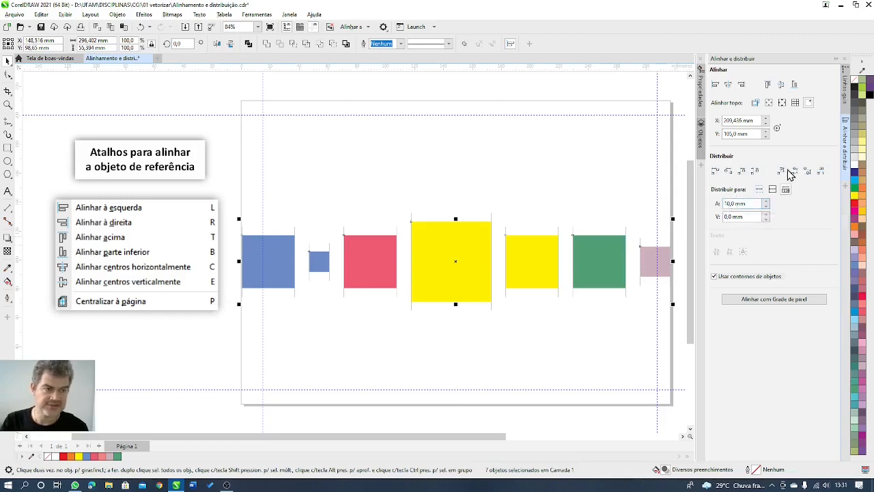
Step: Try distributing the seven squares horizontally with a specified spacing of 3 mm
double_click(729, 203)
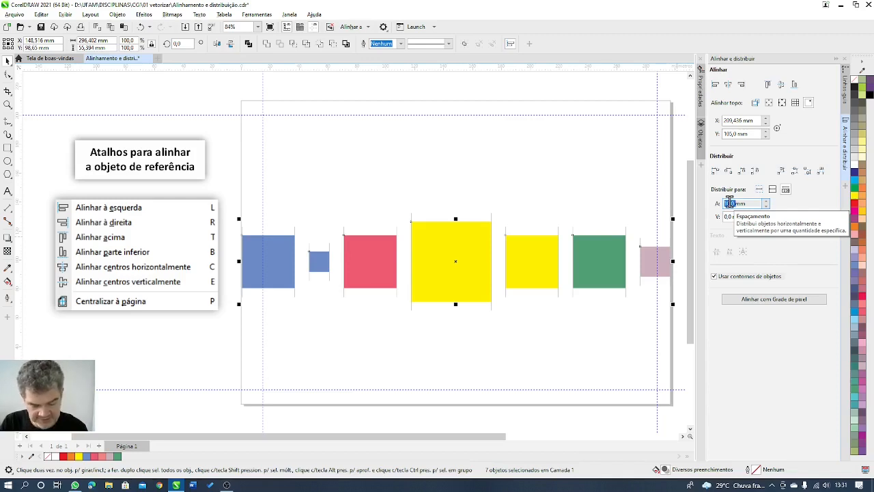
text(3)
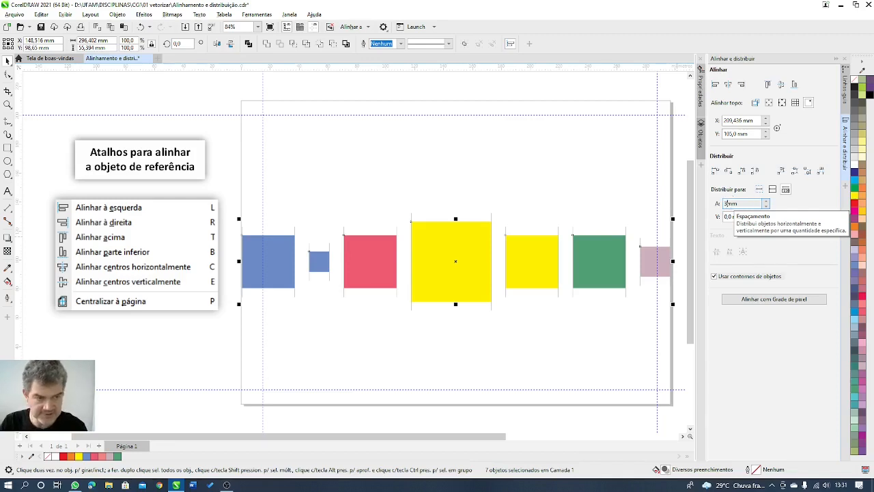
key(Return)
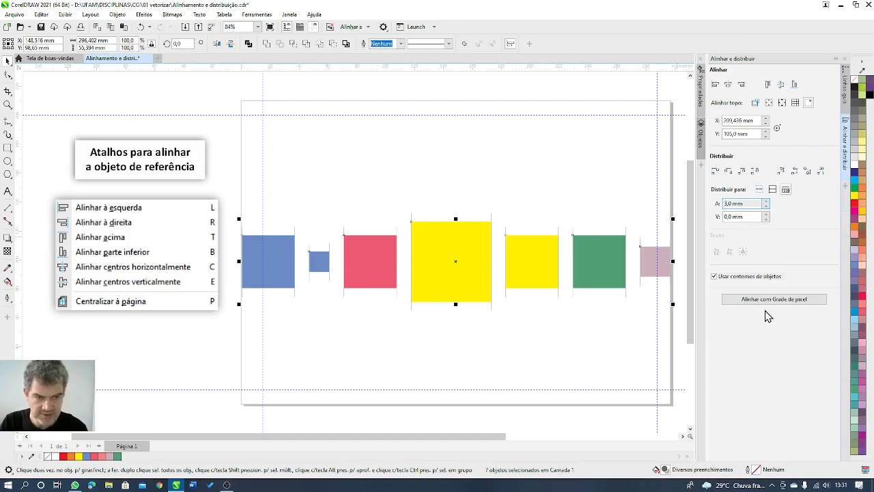
click(758, 171)
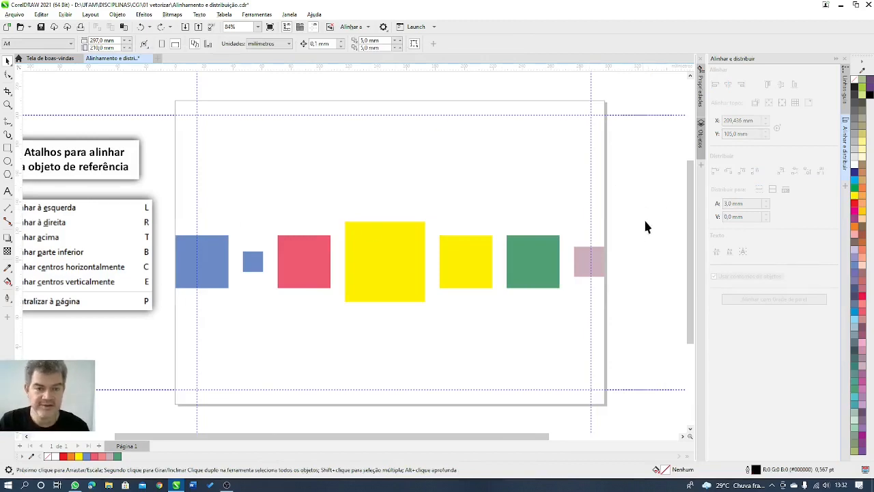
Step: Select all the squares again and distribute them horizontally with a specified spacing of 15 mm
key(ctrl+a)
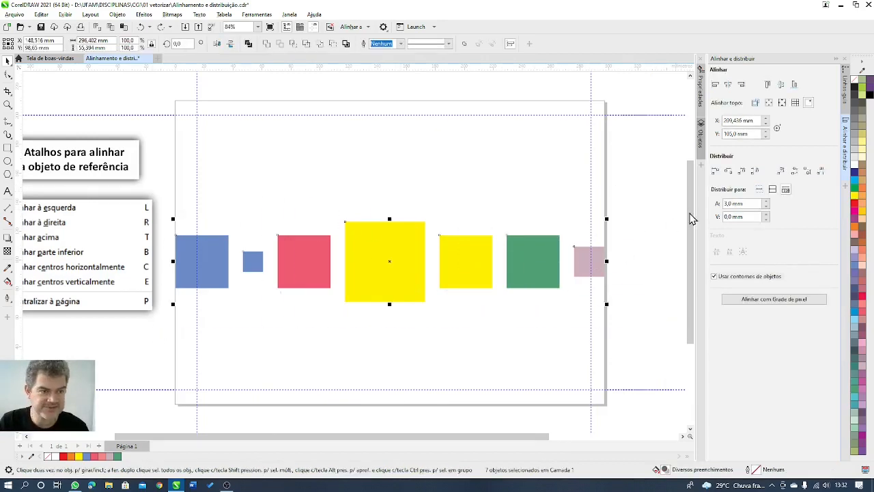
double_click(728, 204)
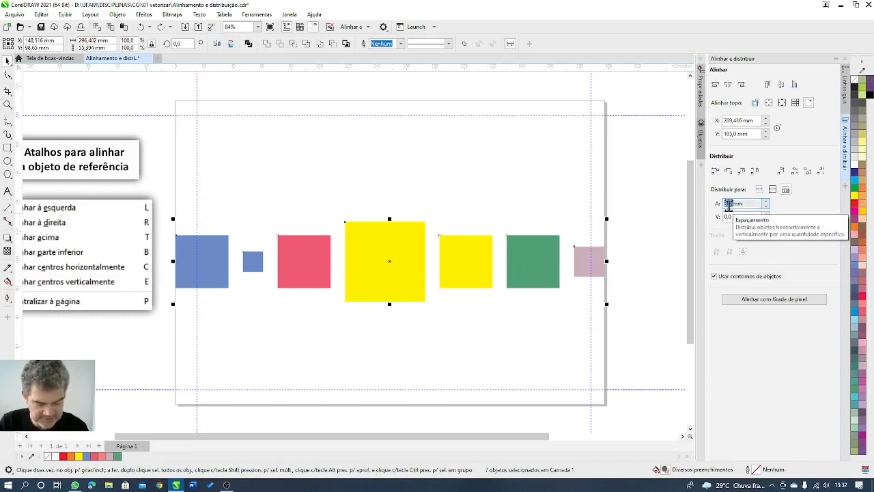
text(15mm)
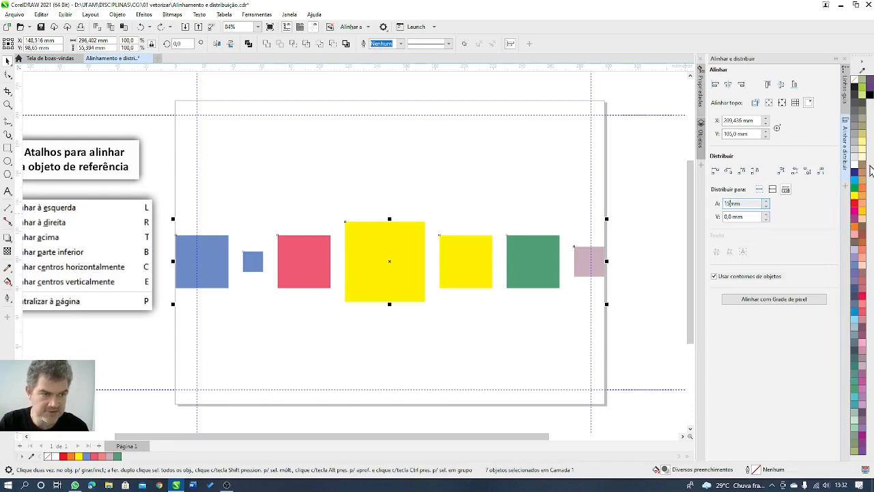
click(754, 171)
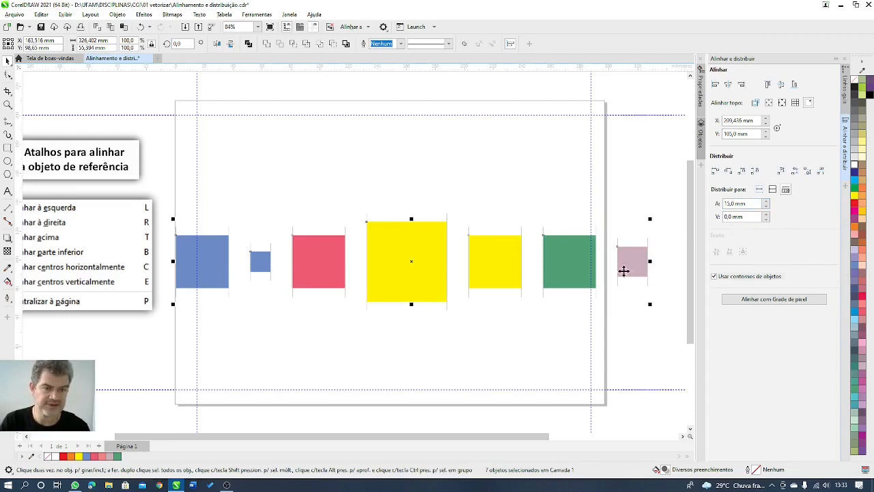
Step: Distribute the seven squares with equal horizontal spacing across the extent of the page
click(772, 191)
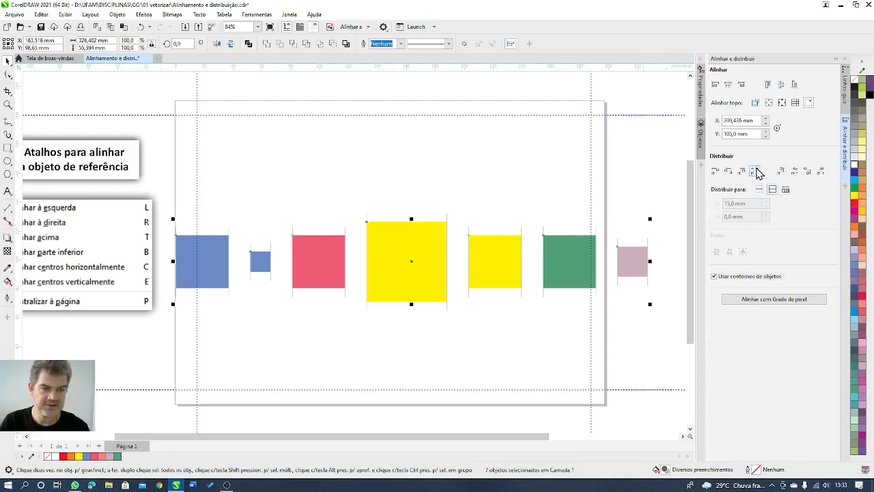
click(755, 171)
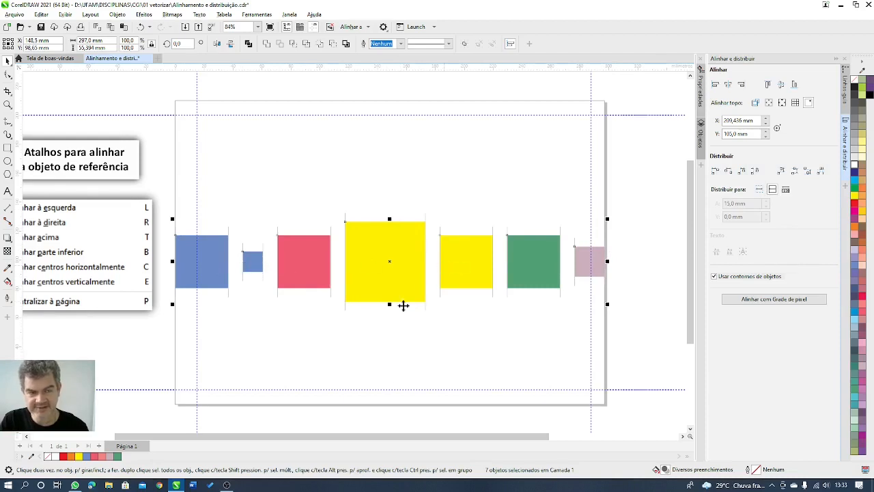
Step: Try distributing the seven squares horizontally by their centers across the extent of the page
click(729, 172)
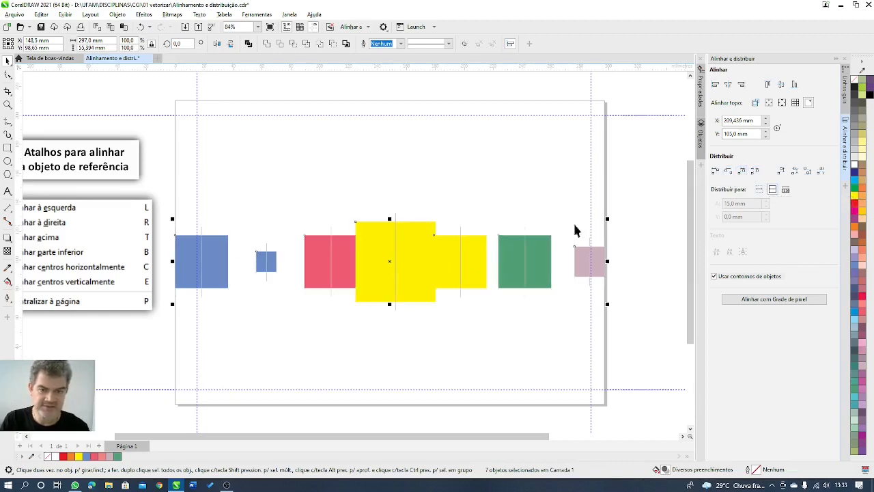
click(360, 326)
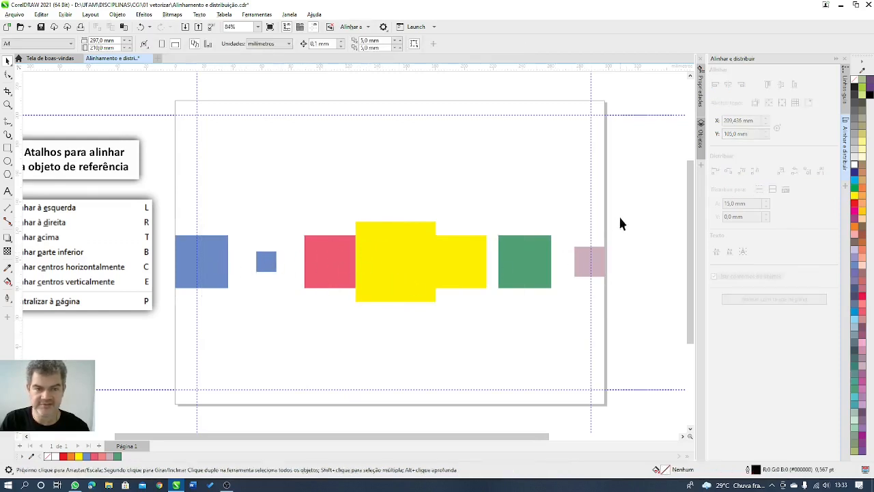
drag(639, 217, 158, 328)
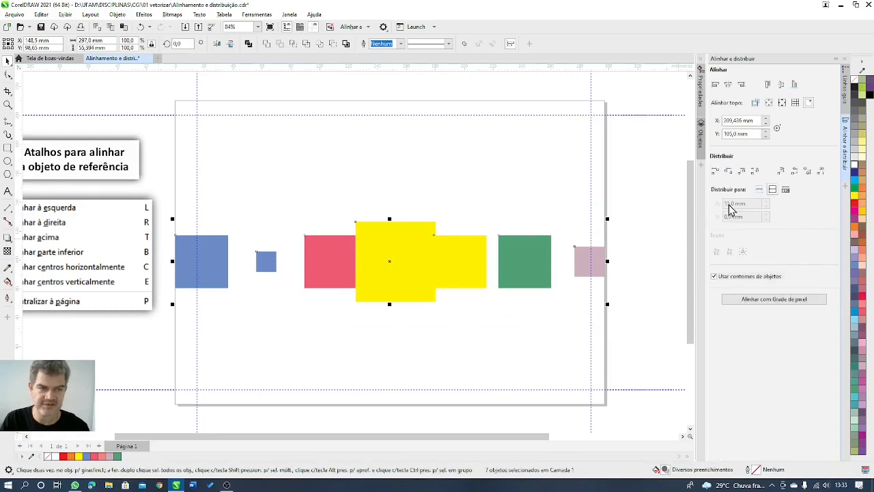
click(728, 171)
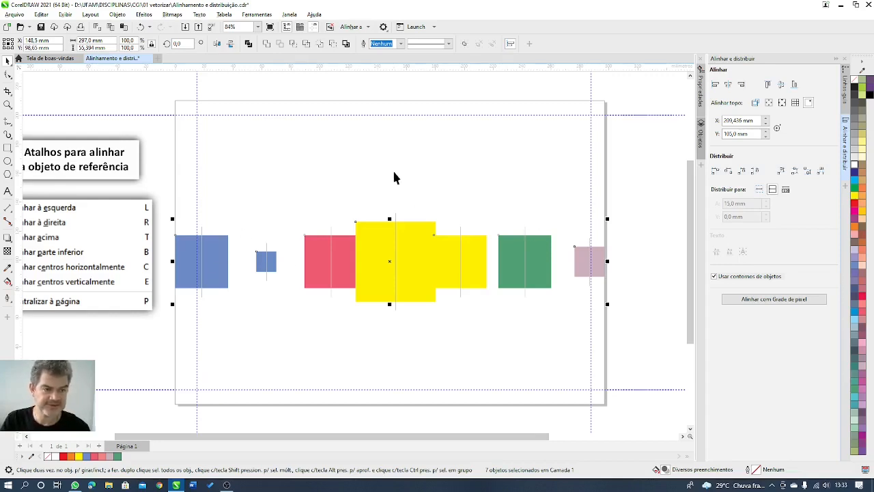
click(458, 196)
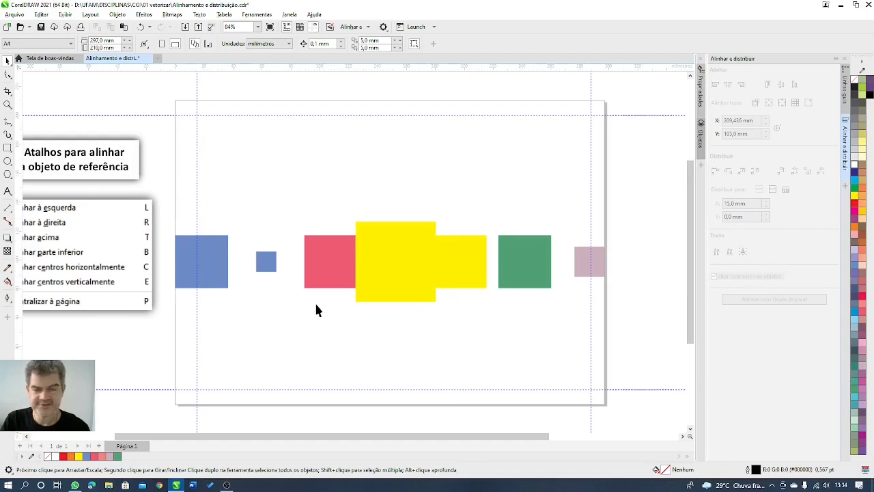
Step: Reselect all seven squares, distribute them with equal horizontal gaps across the page extent, and clear the selection
drag(640, 190, 161, 318)
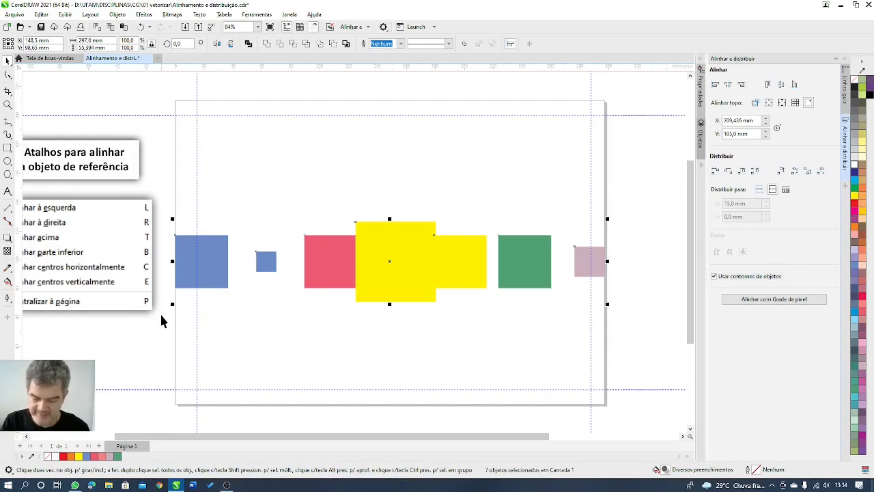
key(shift+p)
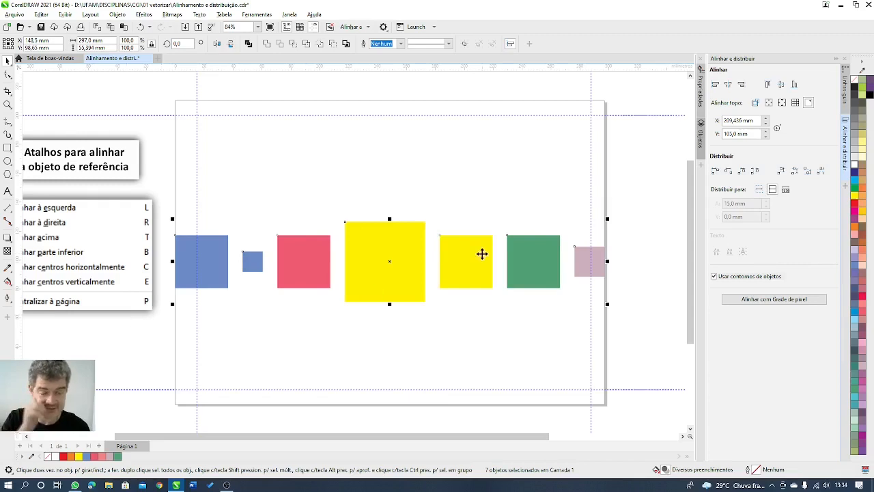
click(635, 179)
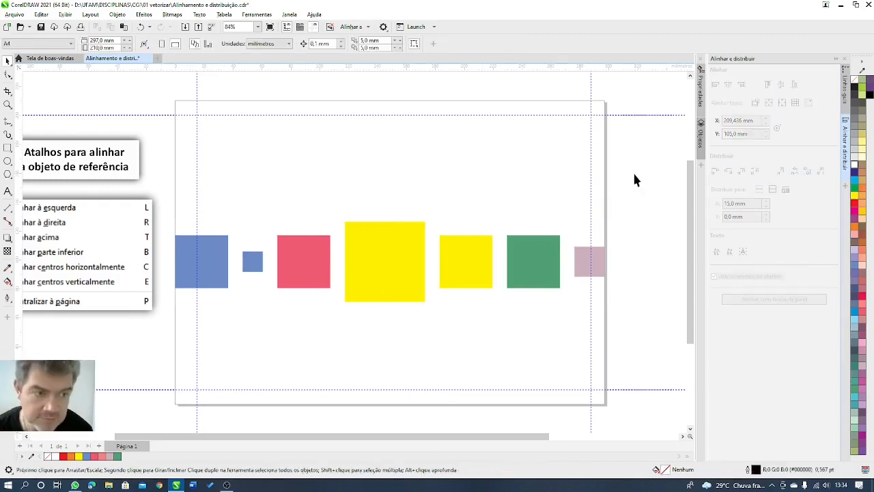